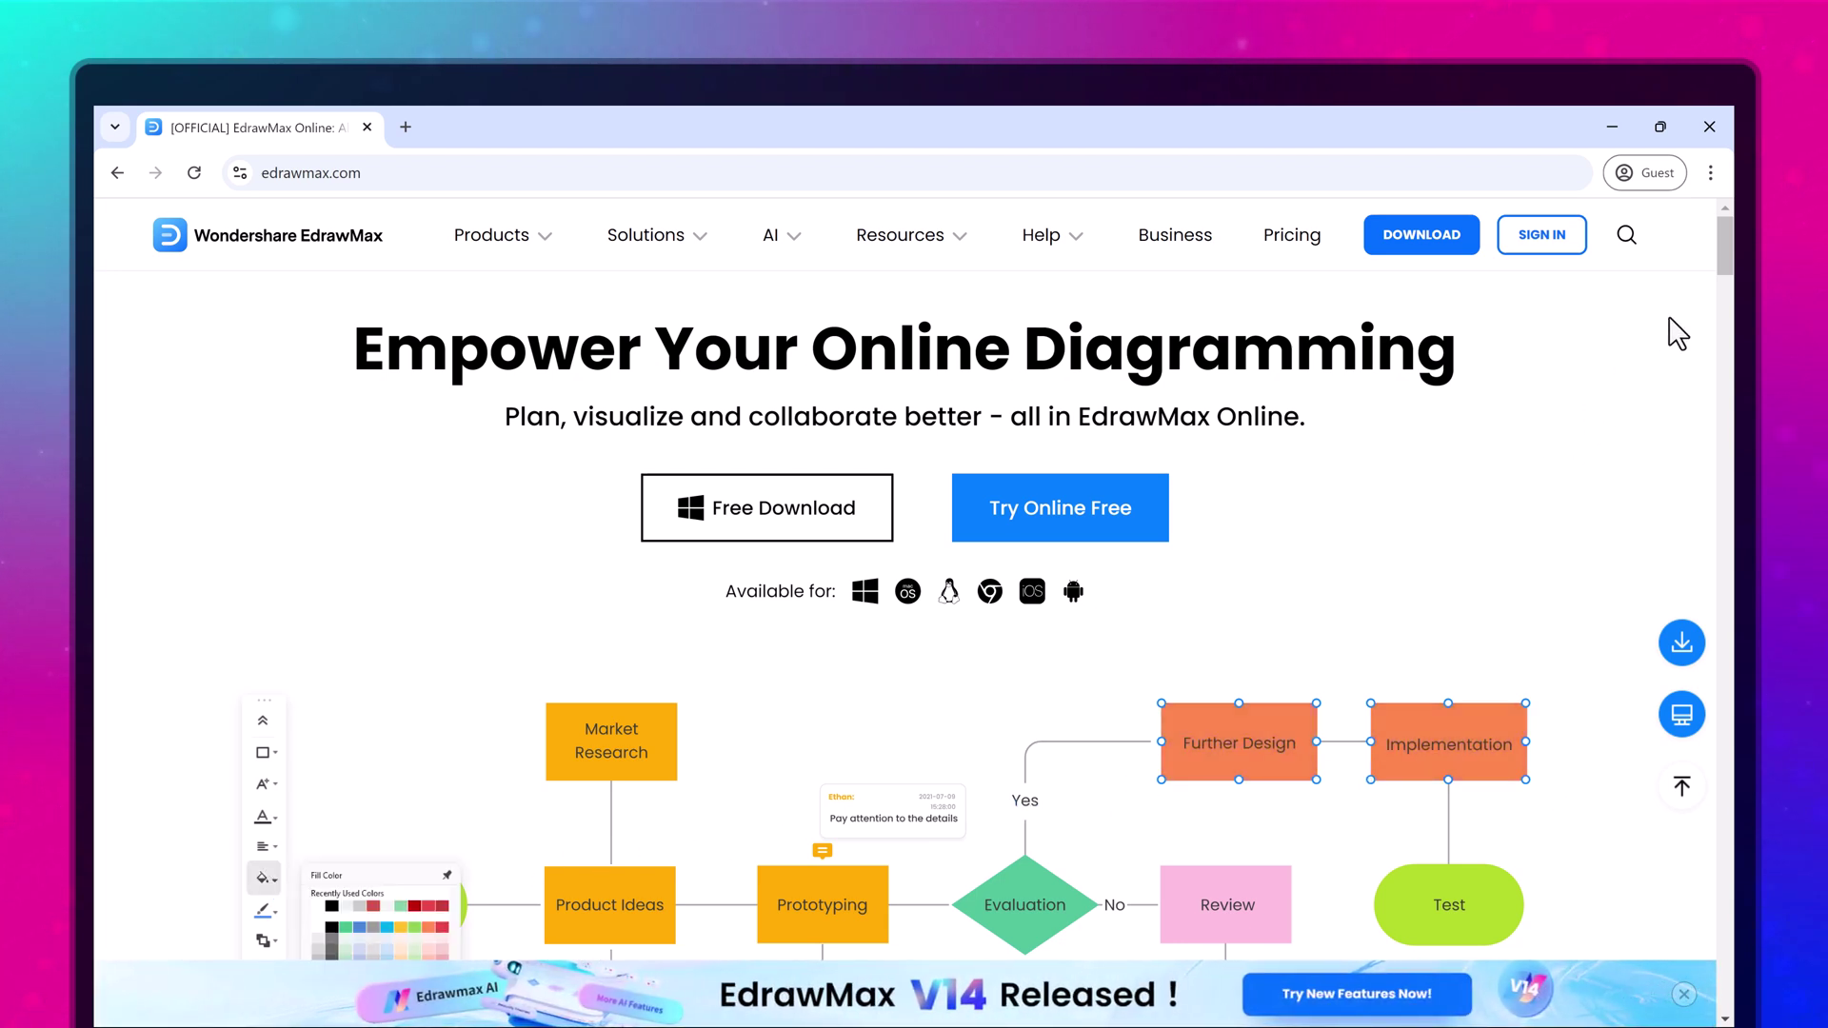
Scroll through the Home page to look over the diagram listings
scroll(1673, 327, "down", 2)
scroll(989, 583, "down", 1)
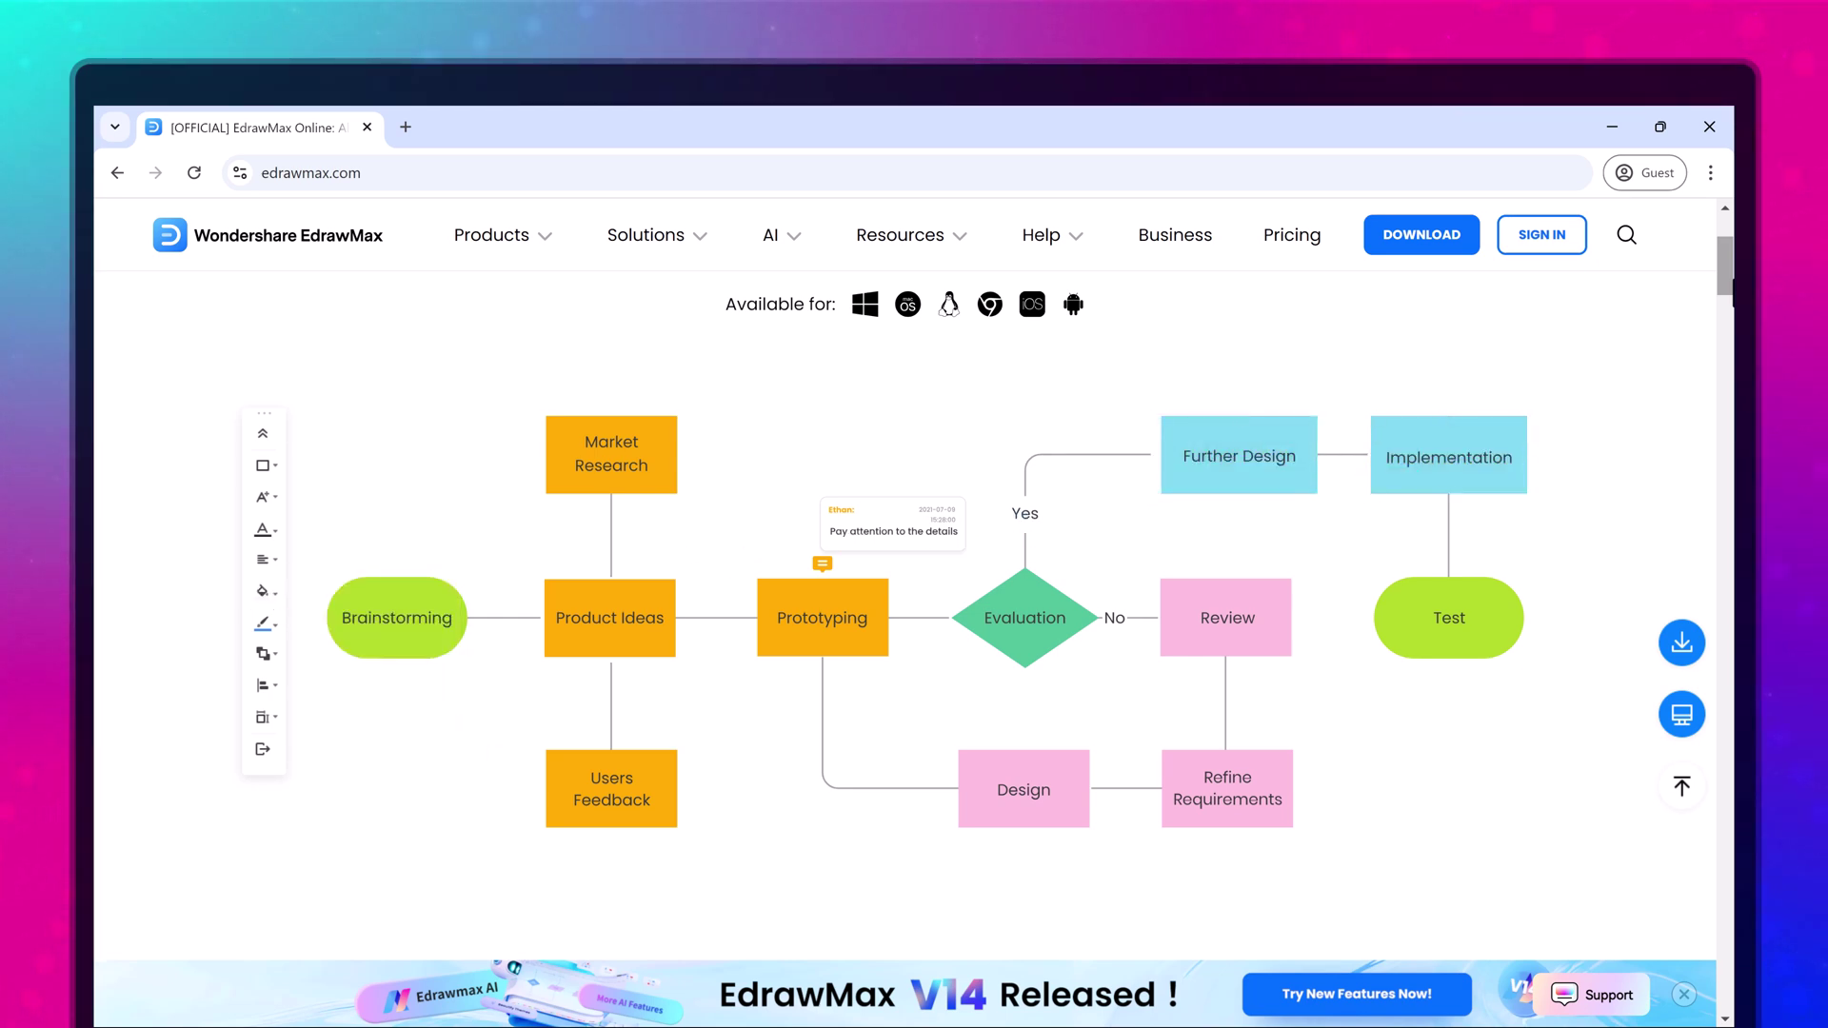
scroll(914, 619, "down", 5)
scroll(914, 619, "down", 1)
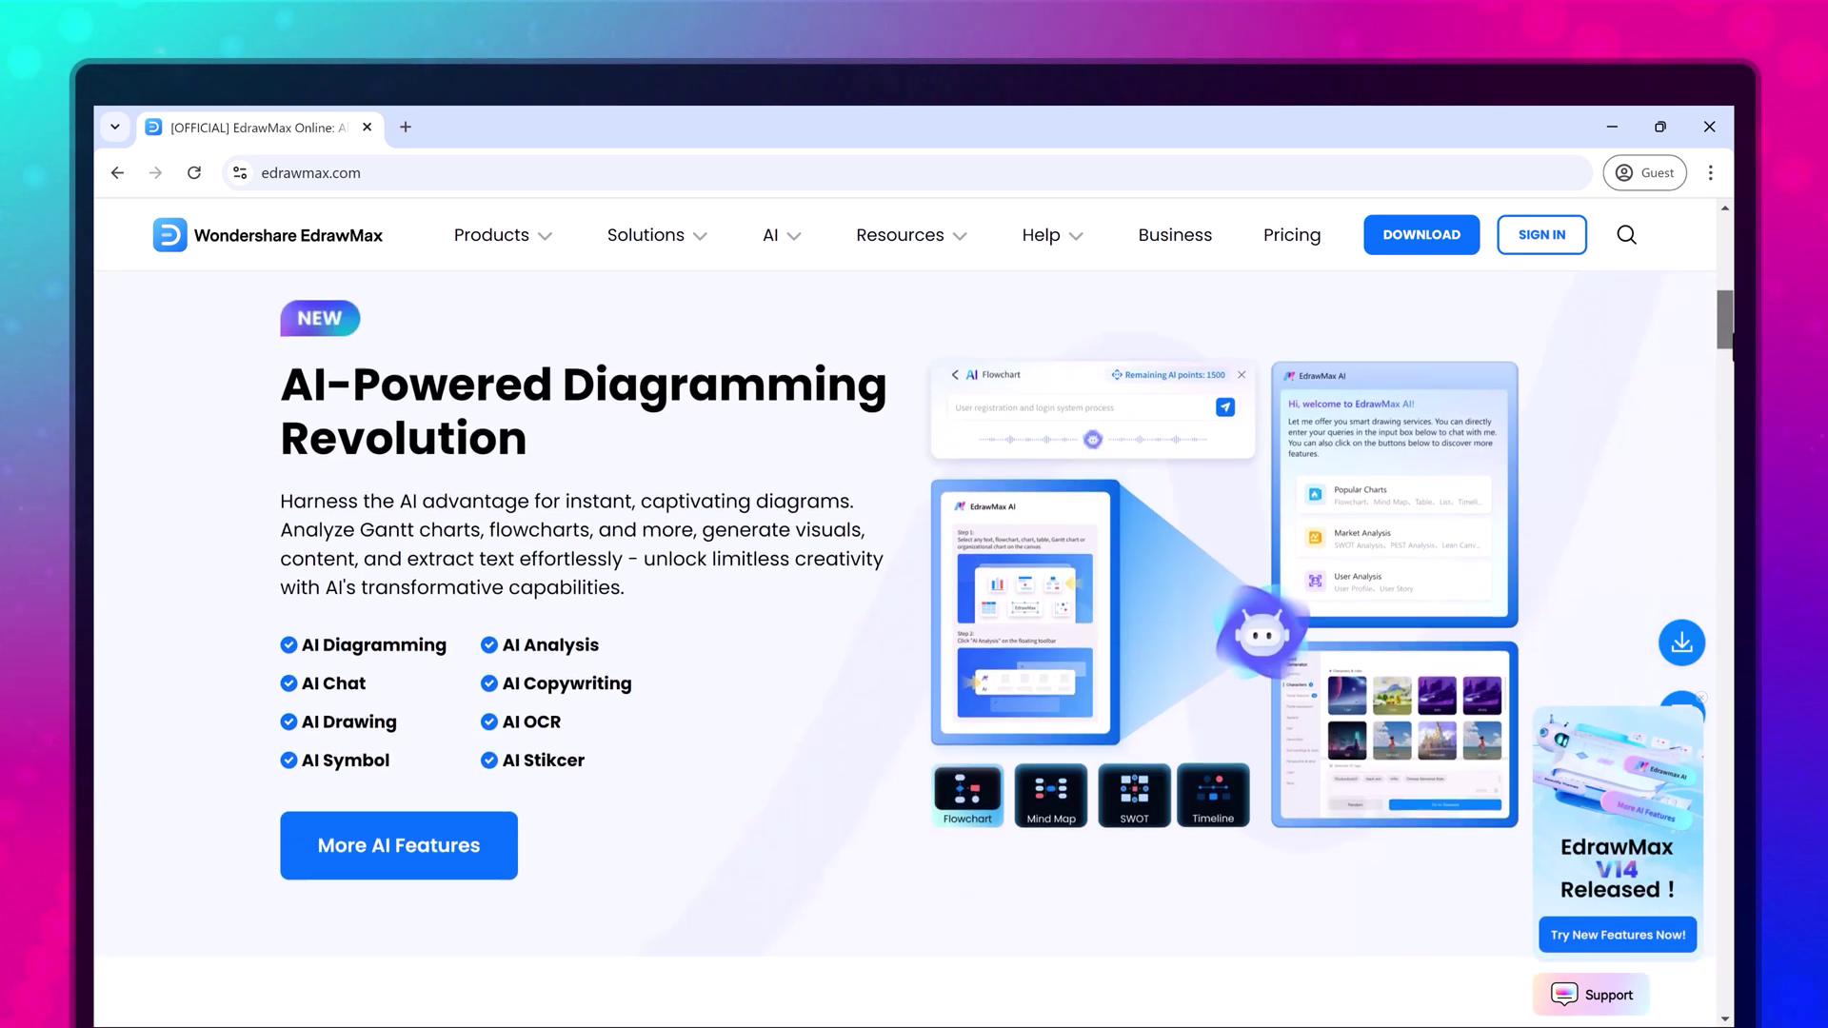
scroll(1721, 423, "down", 7)
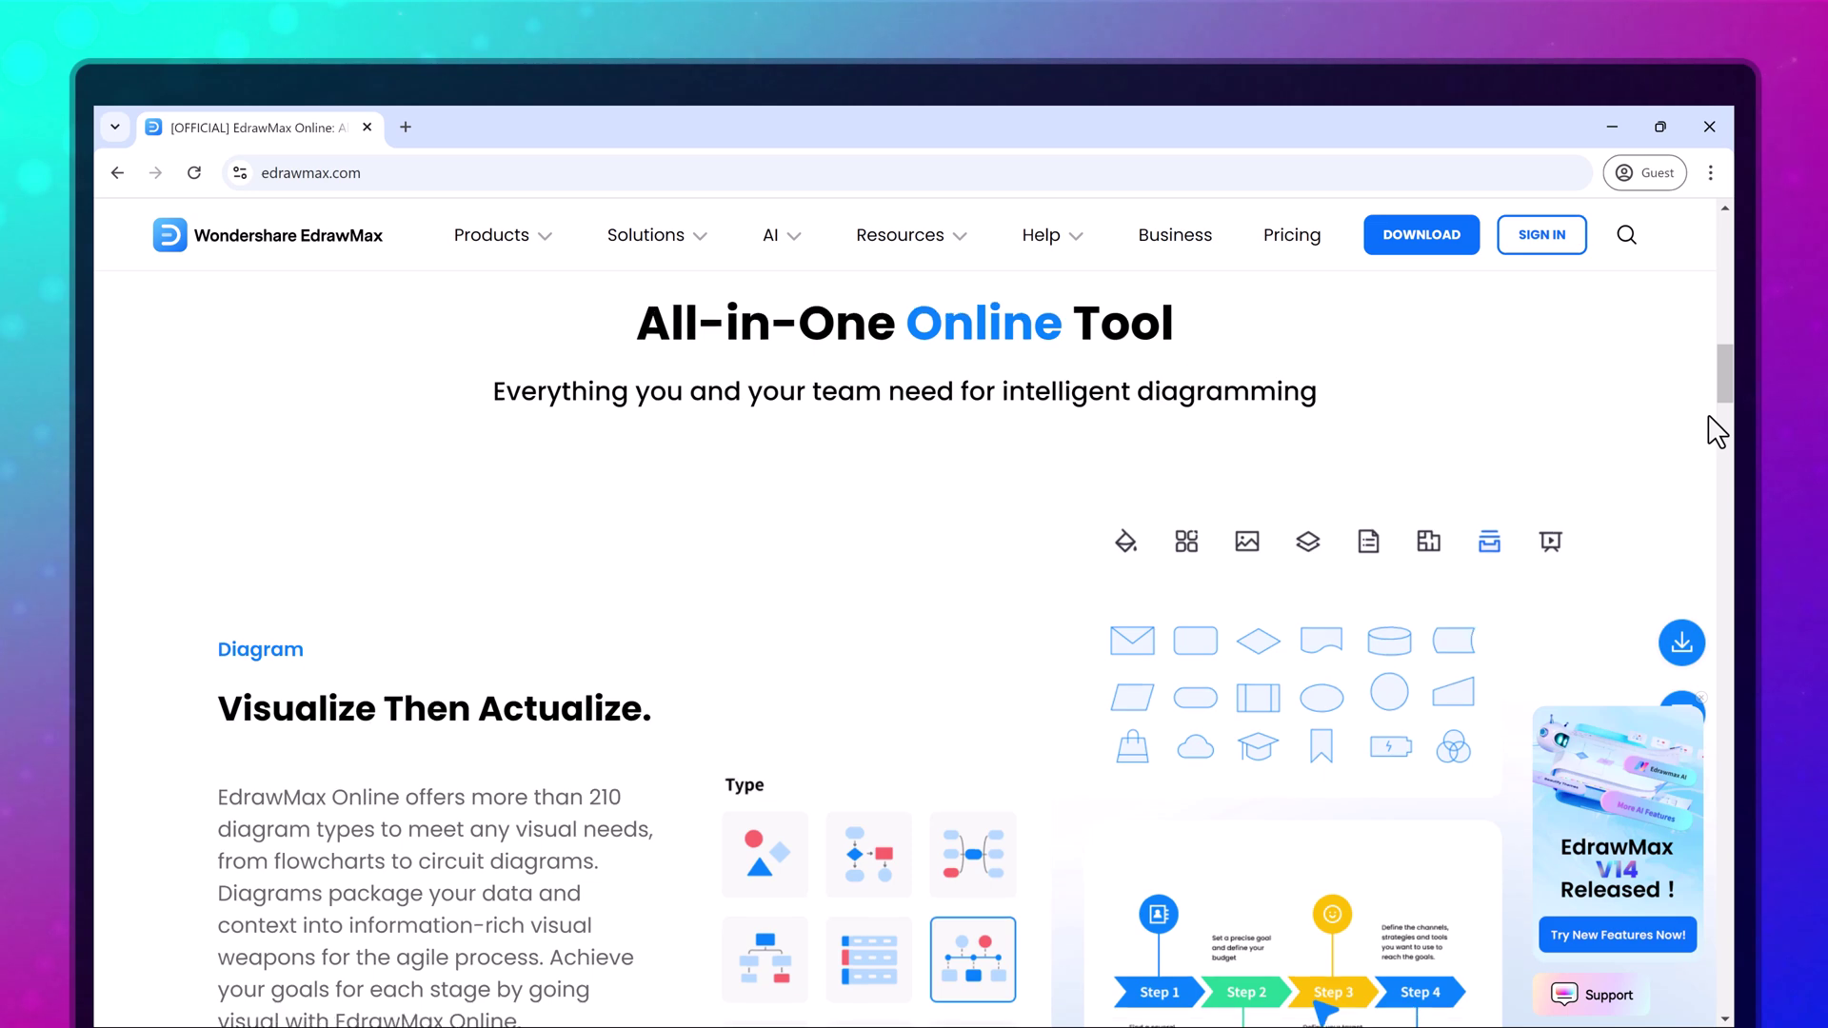
scroll(1710, 419, "down", 7)
scroll(1707, 428, "down", 2)
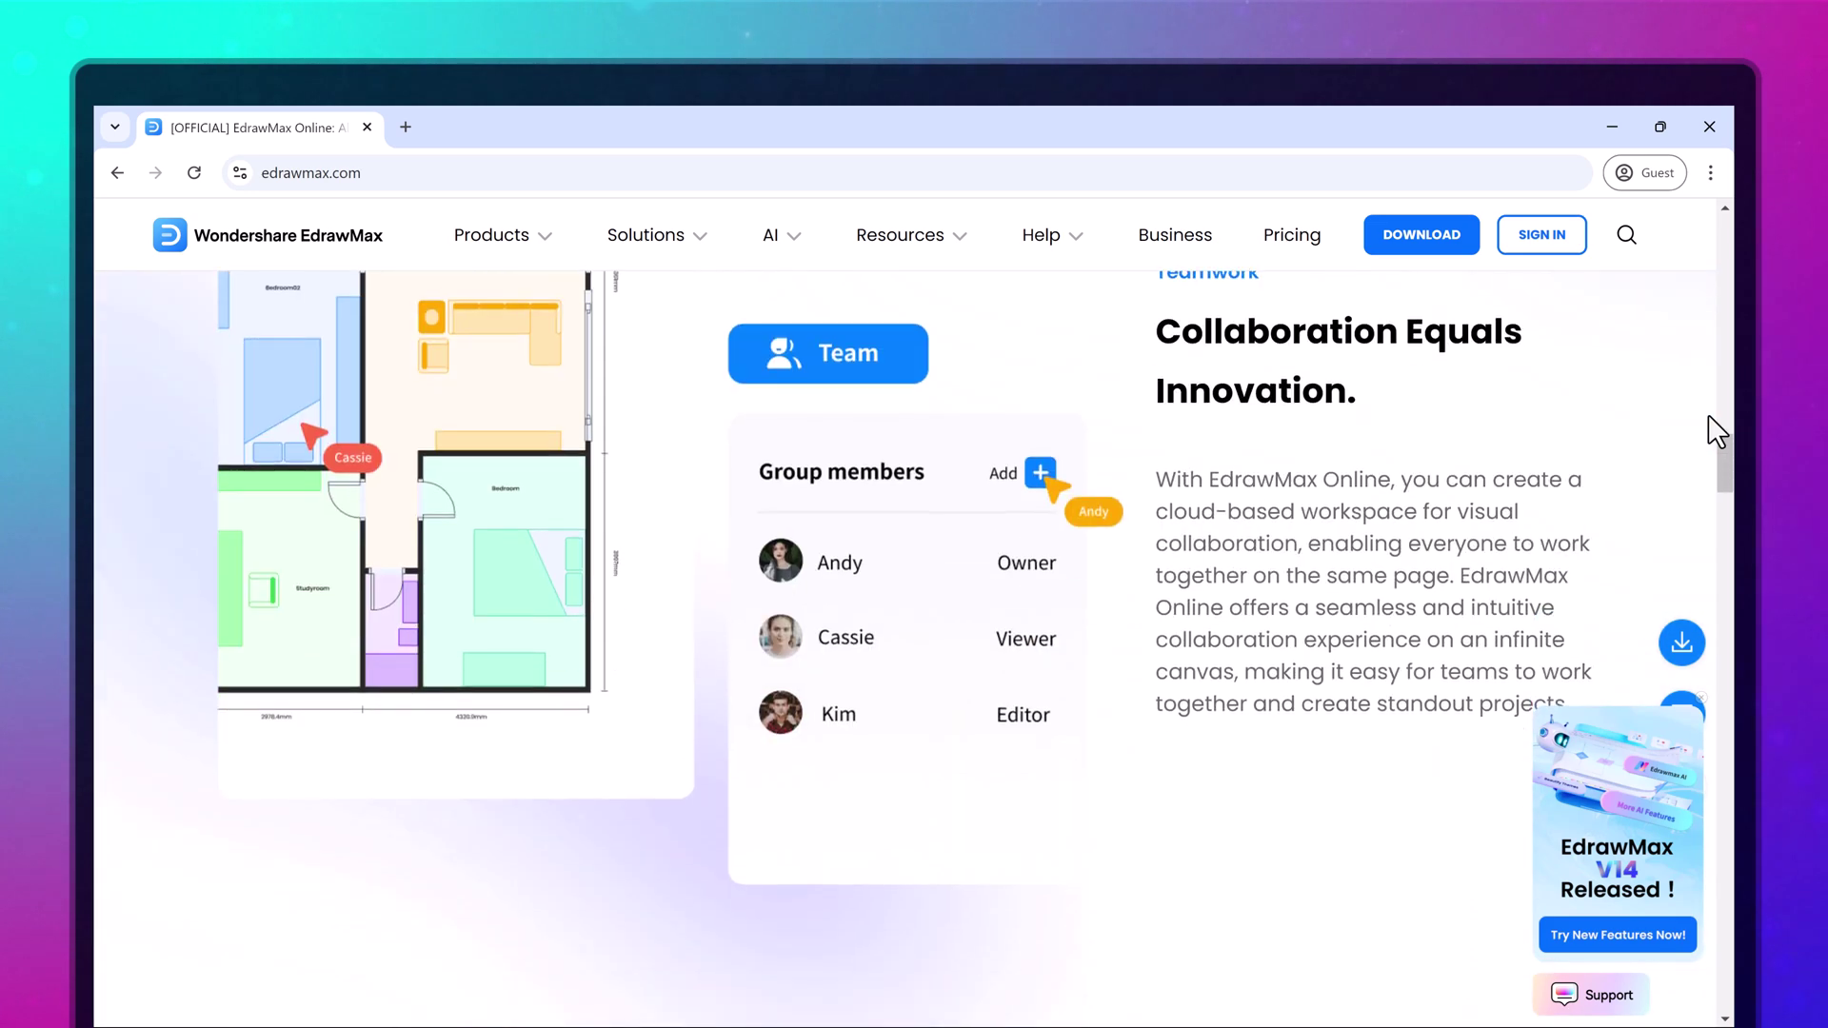
scroll(1611, 434, "up", 16)
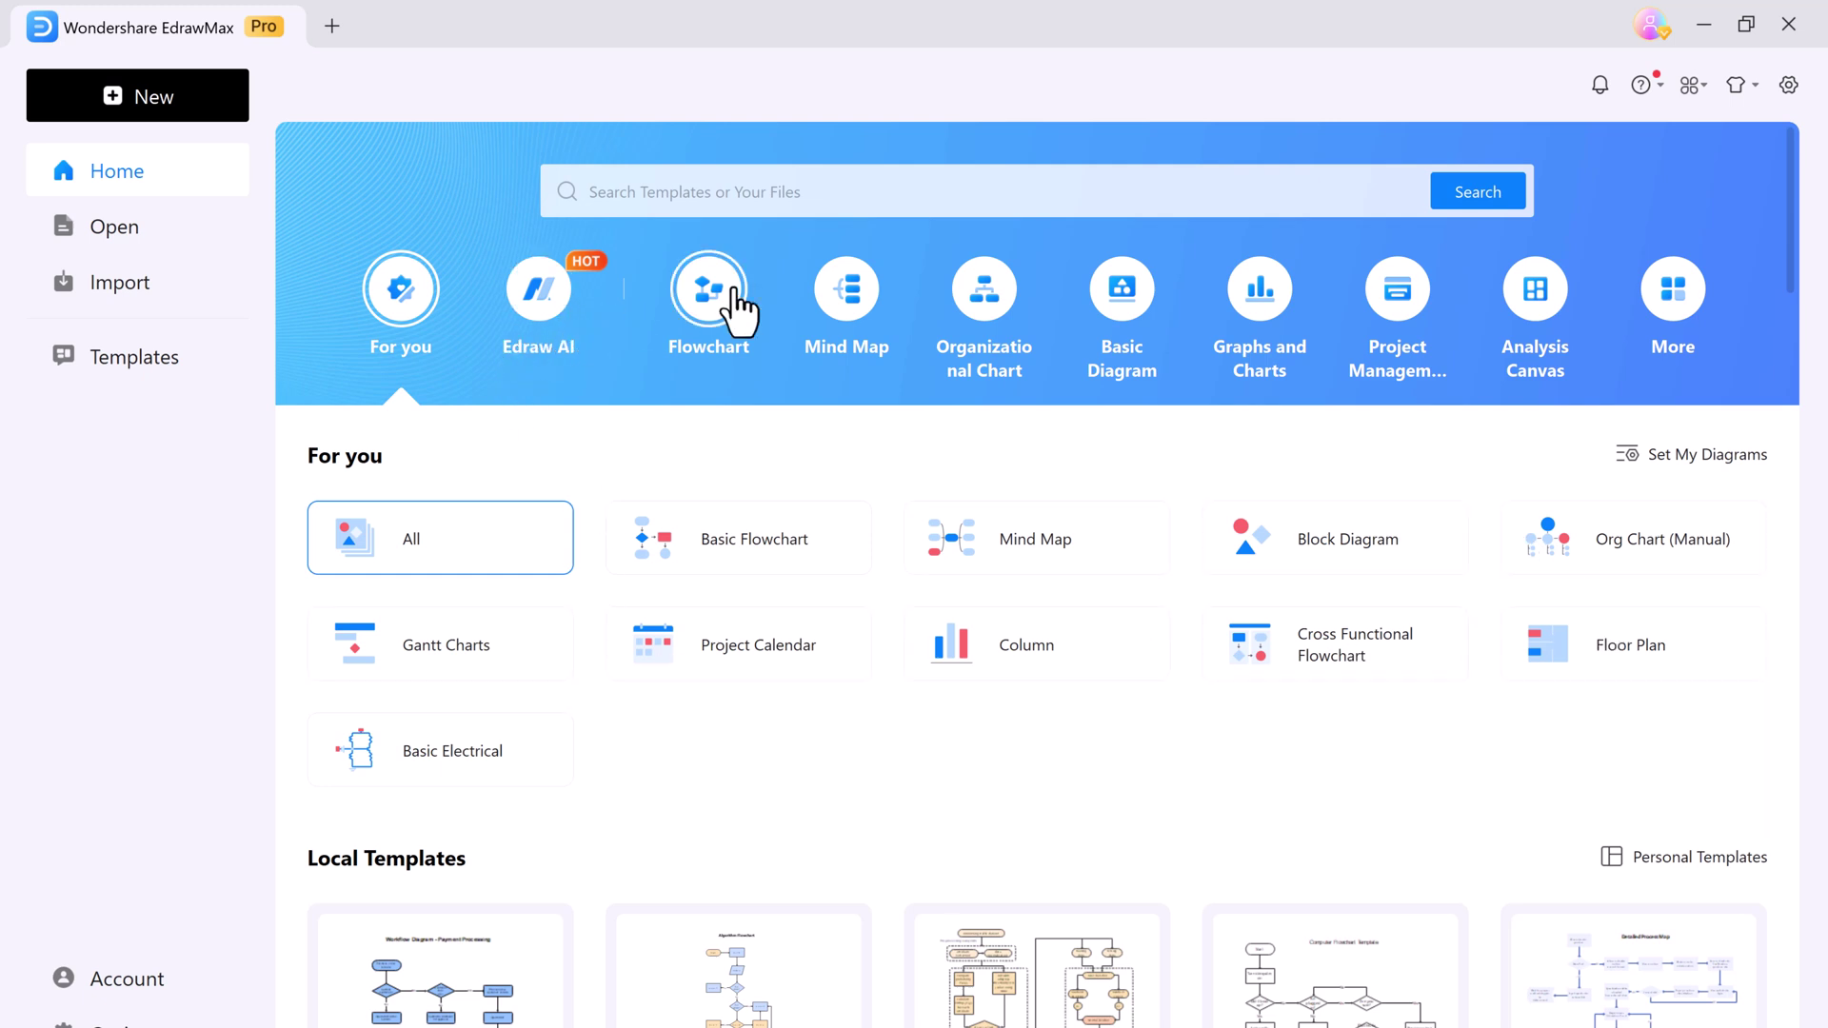
Browse the Flowchart, Mind Map, Org Chart, Basic Diagram, Graphs and Charts, and Analysis Canvas categories, then open Templates
left_click(735, 290)
left_click(845, 305)
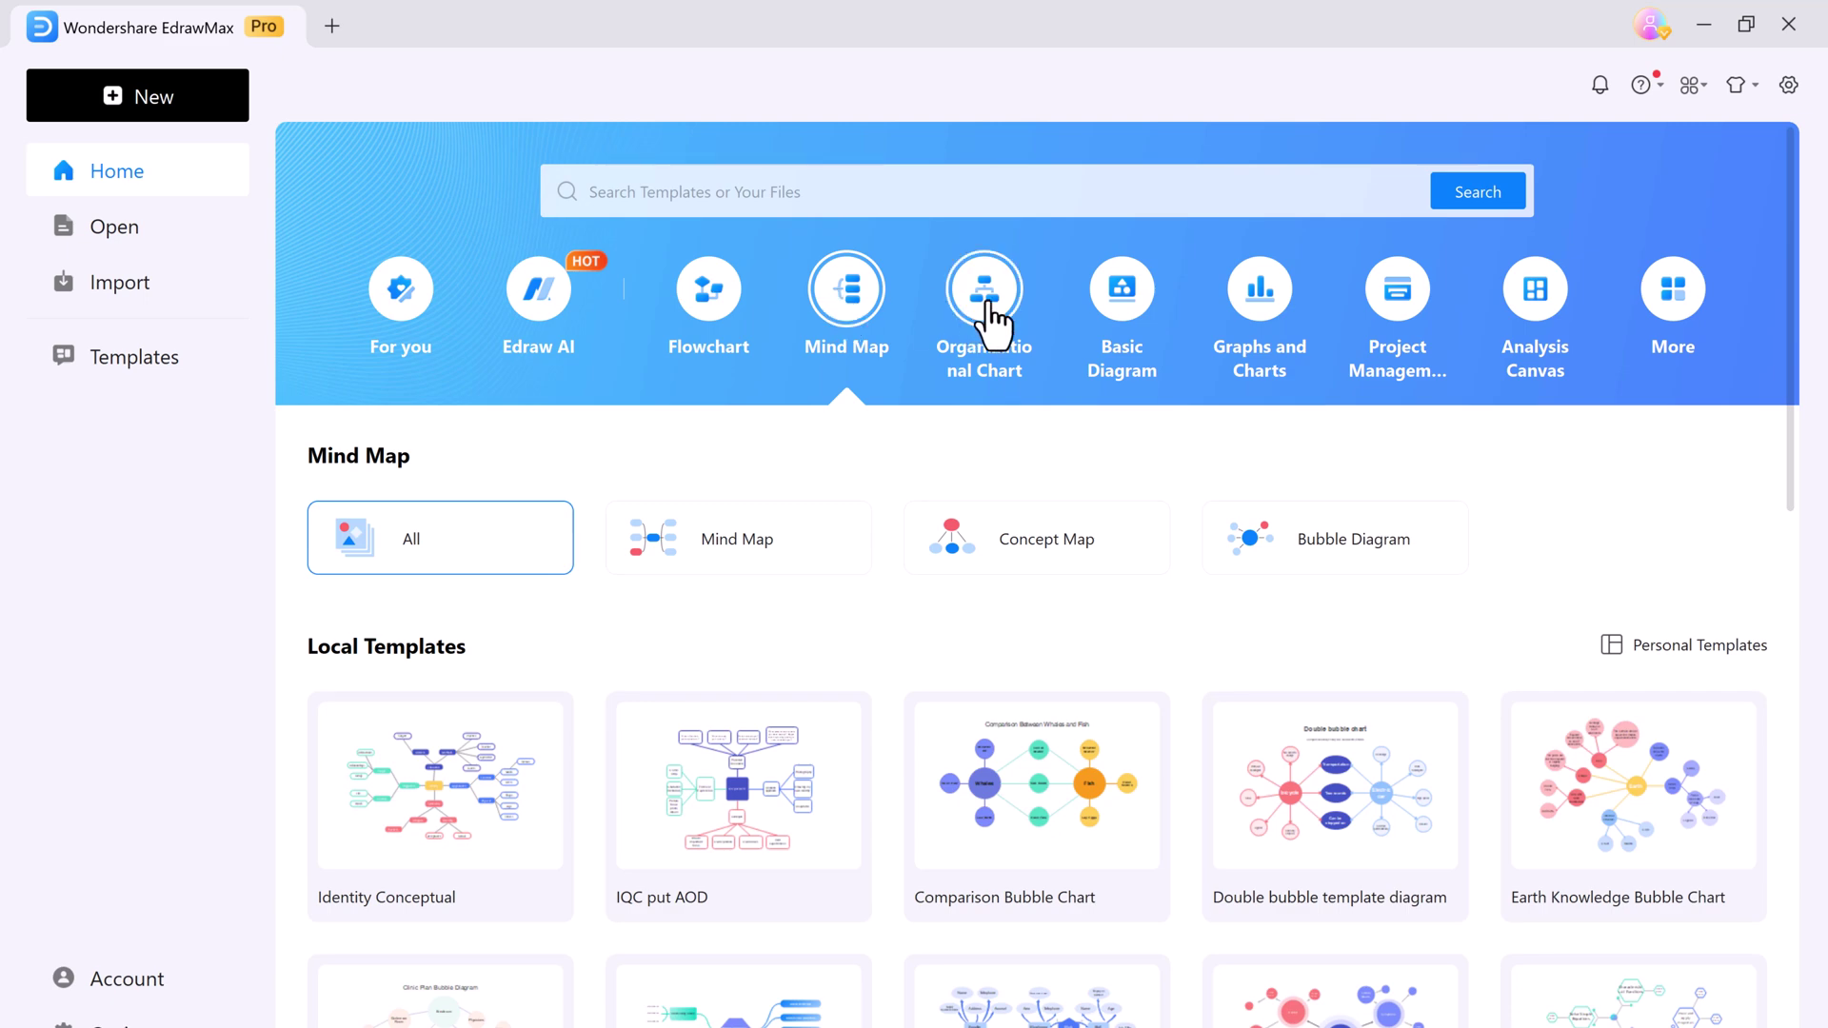
left_click(990, 309)
left_click(1159, 324)
left_click(1247, 315)
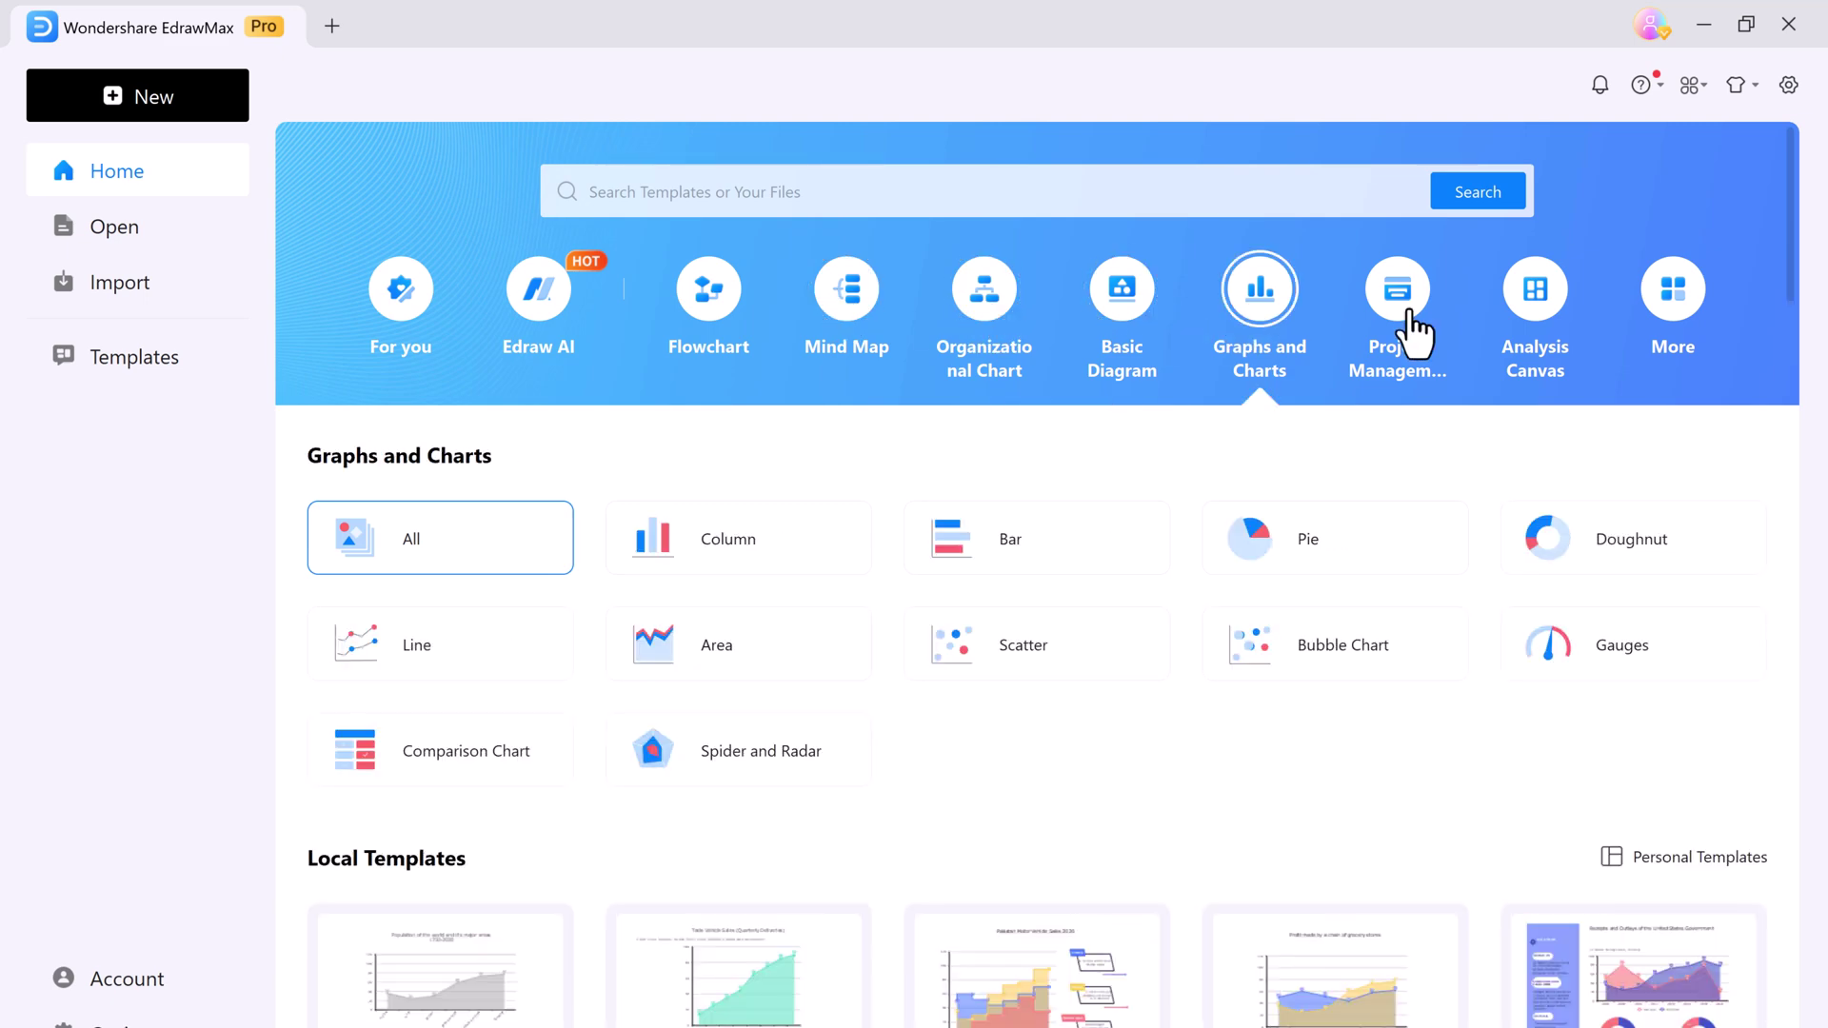
left_click(1535, 300)
left_click(180, 375)
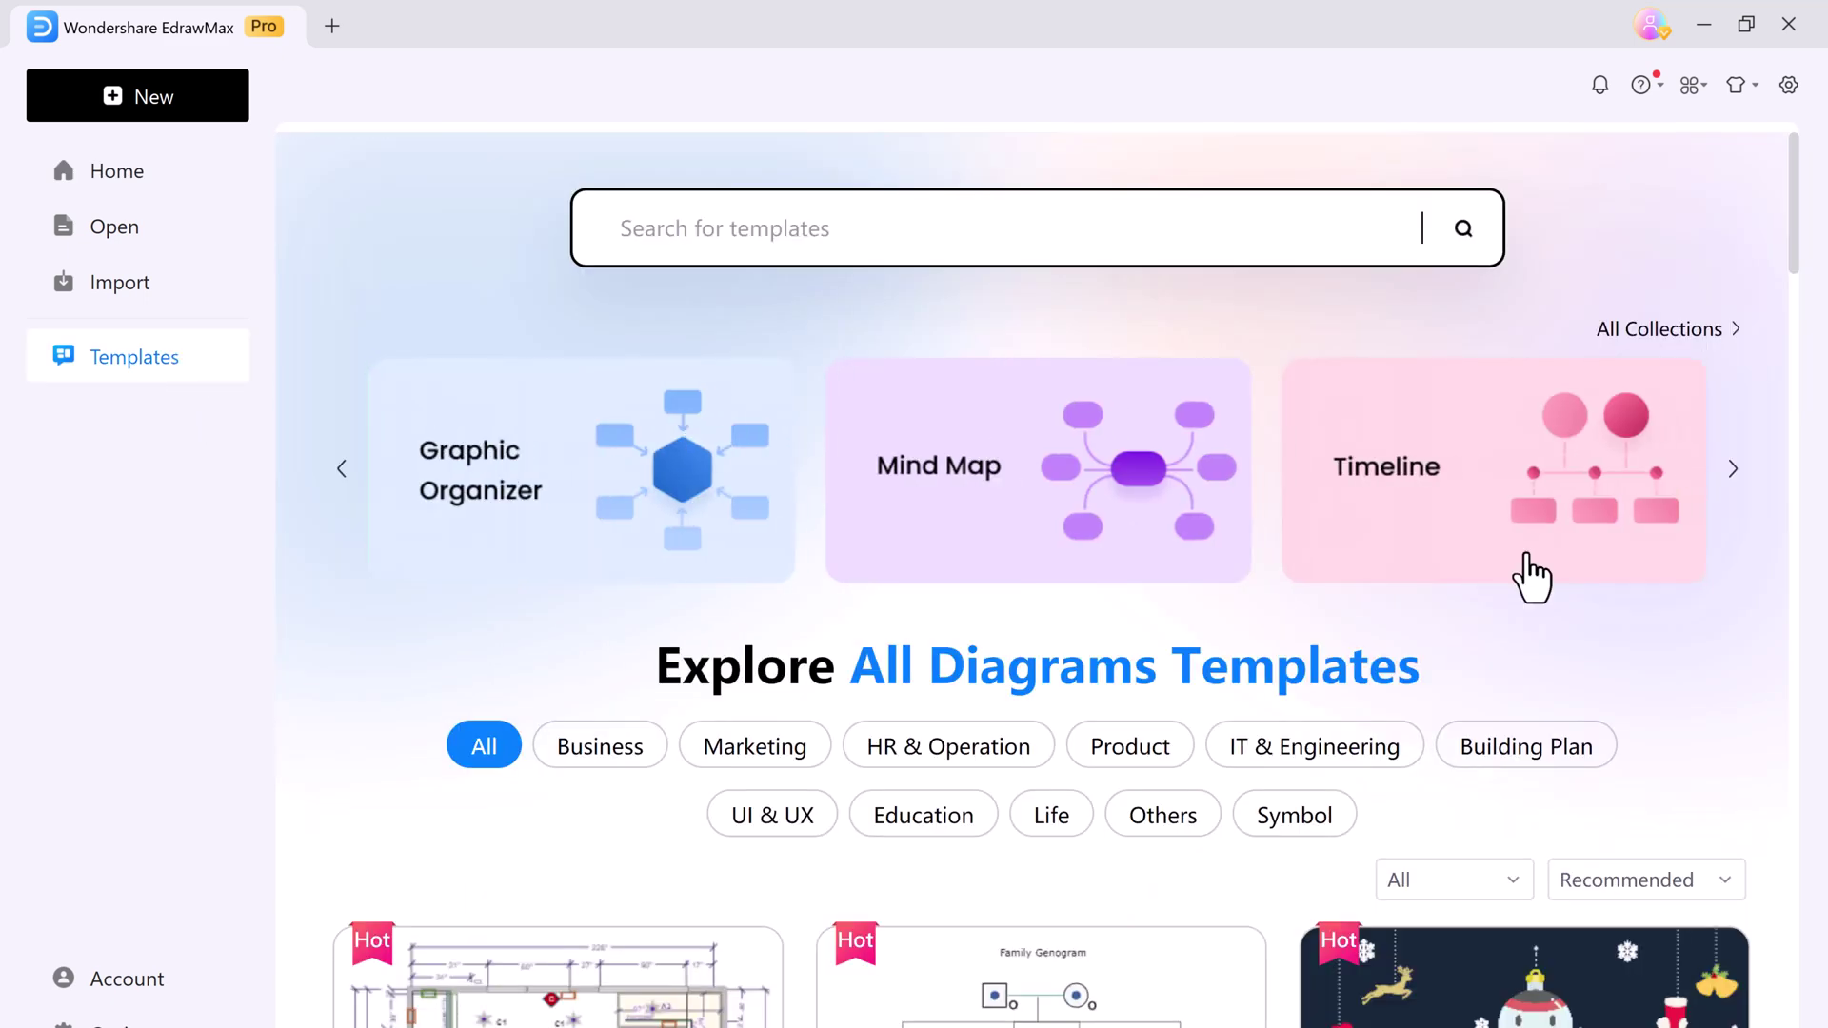
Scroll the Templates gallery and filter it to Education templates
scroll(1543, 667, "down", 5)
scroll(1548, 705, "down", 20)
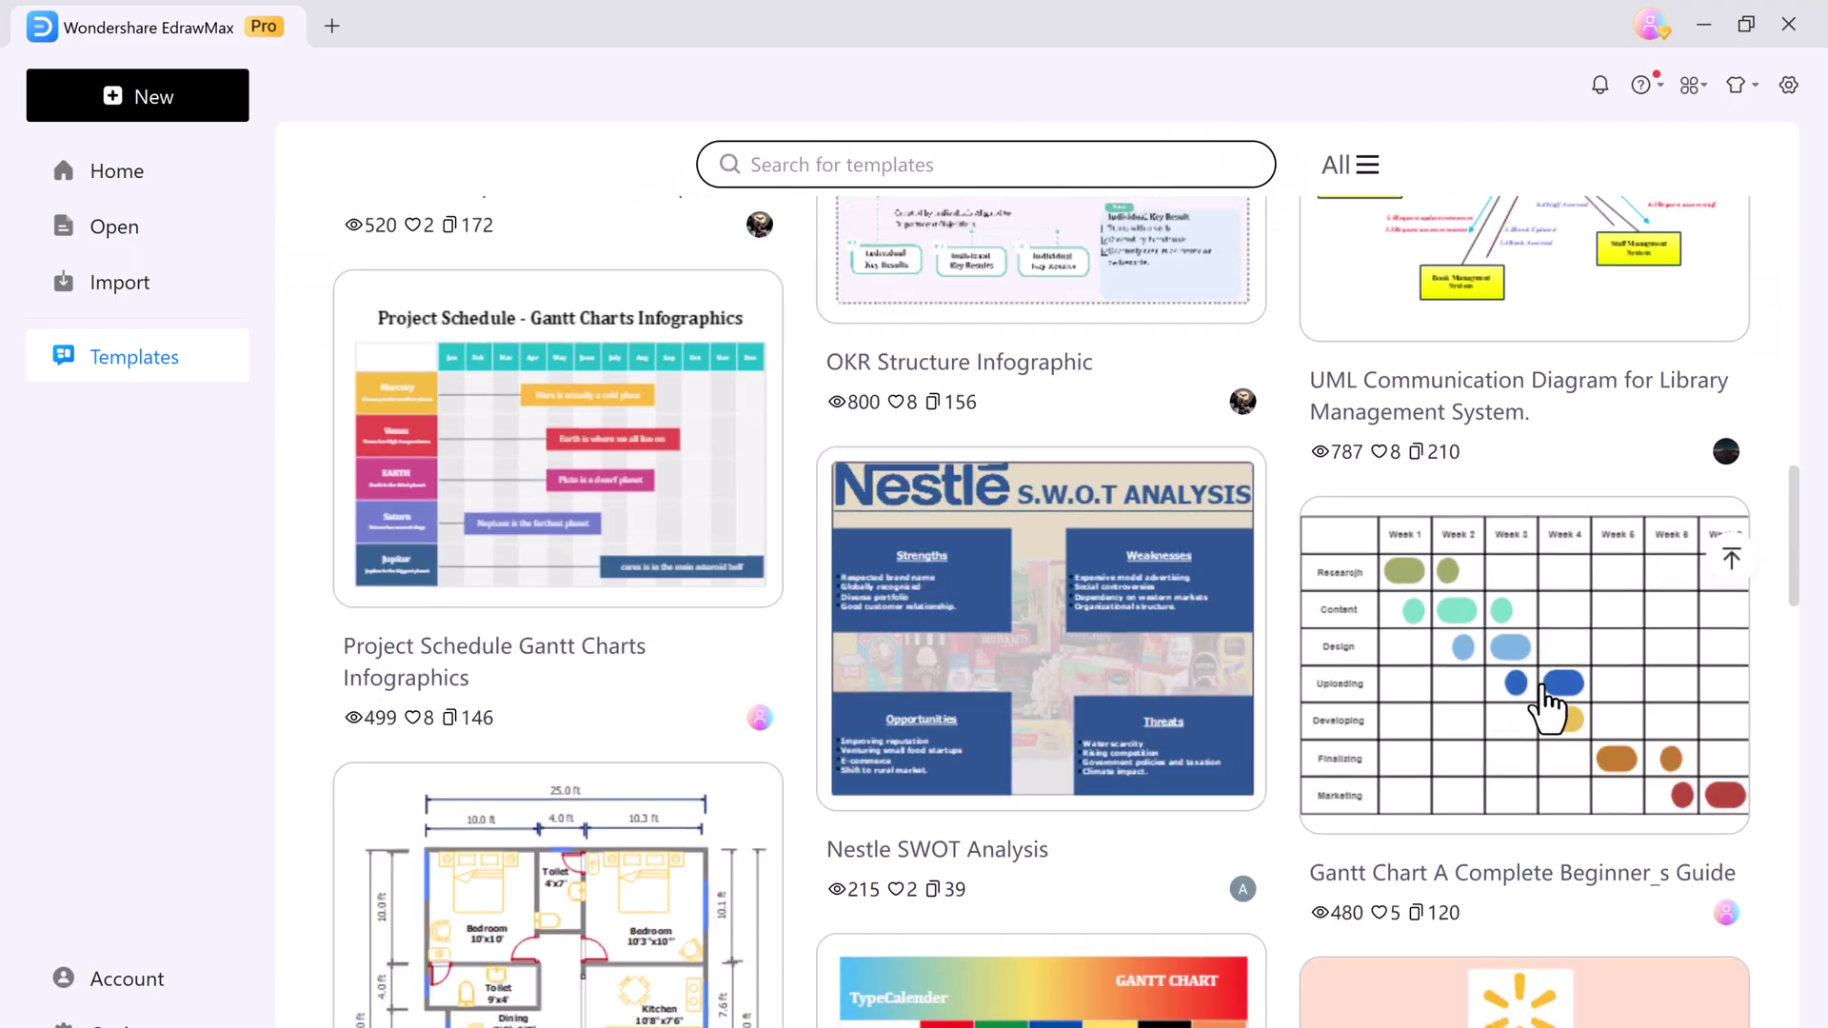
scroll(1547, 705, "up", 20)
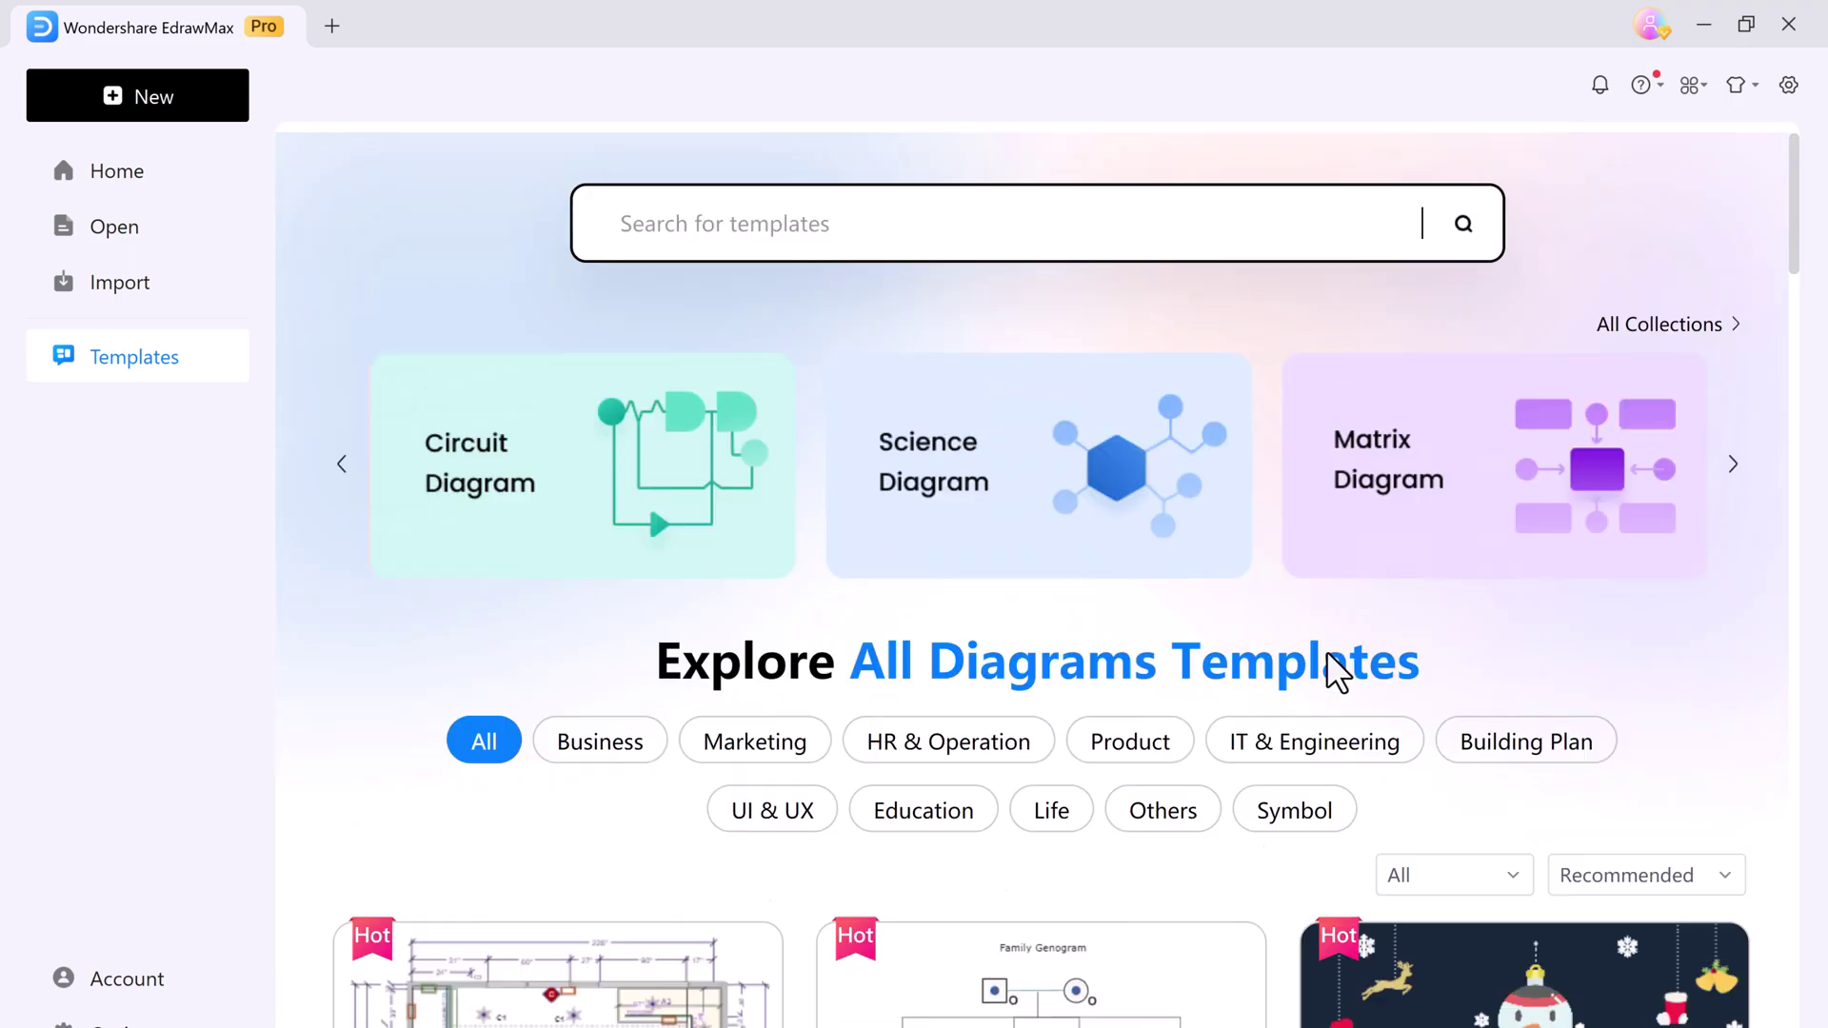
left_click(924, 811)
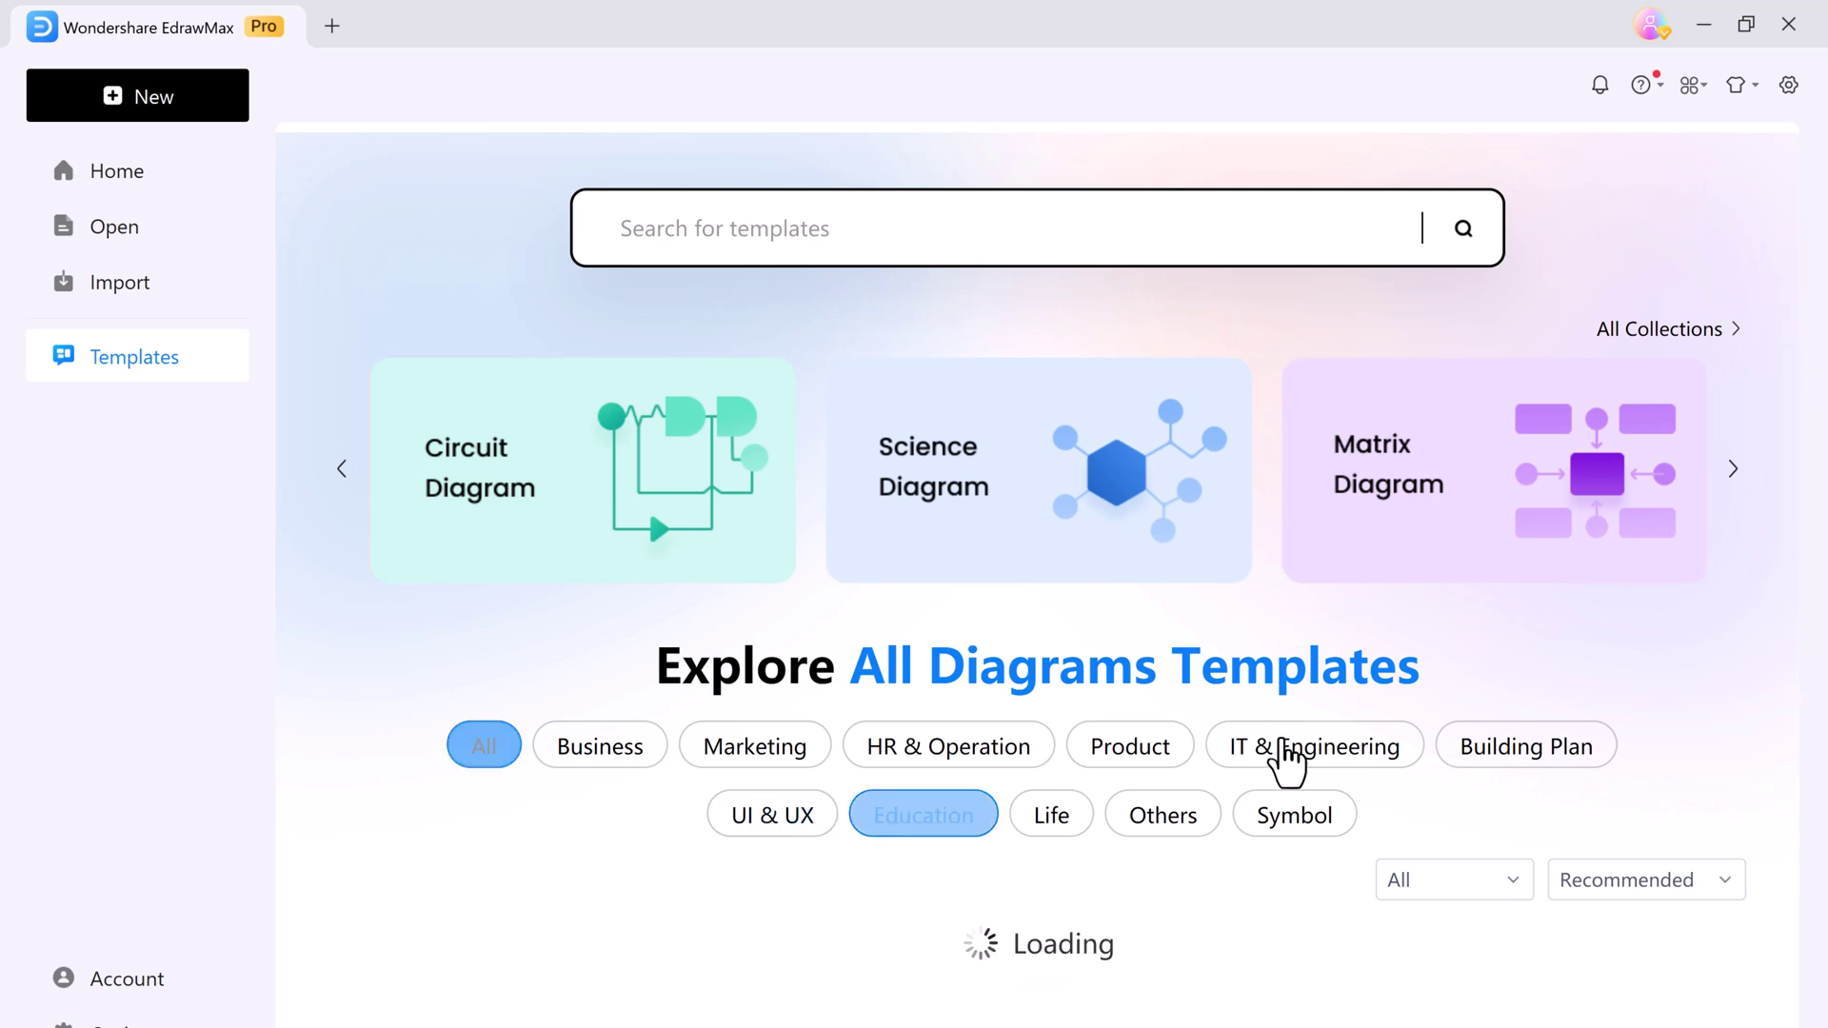
scroll(1689, 681, "down", 2)
scroll(1689, 681, "down", 3)
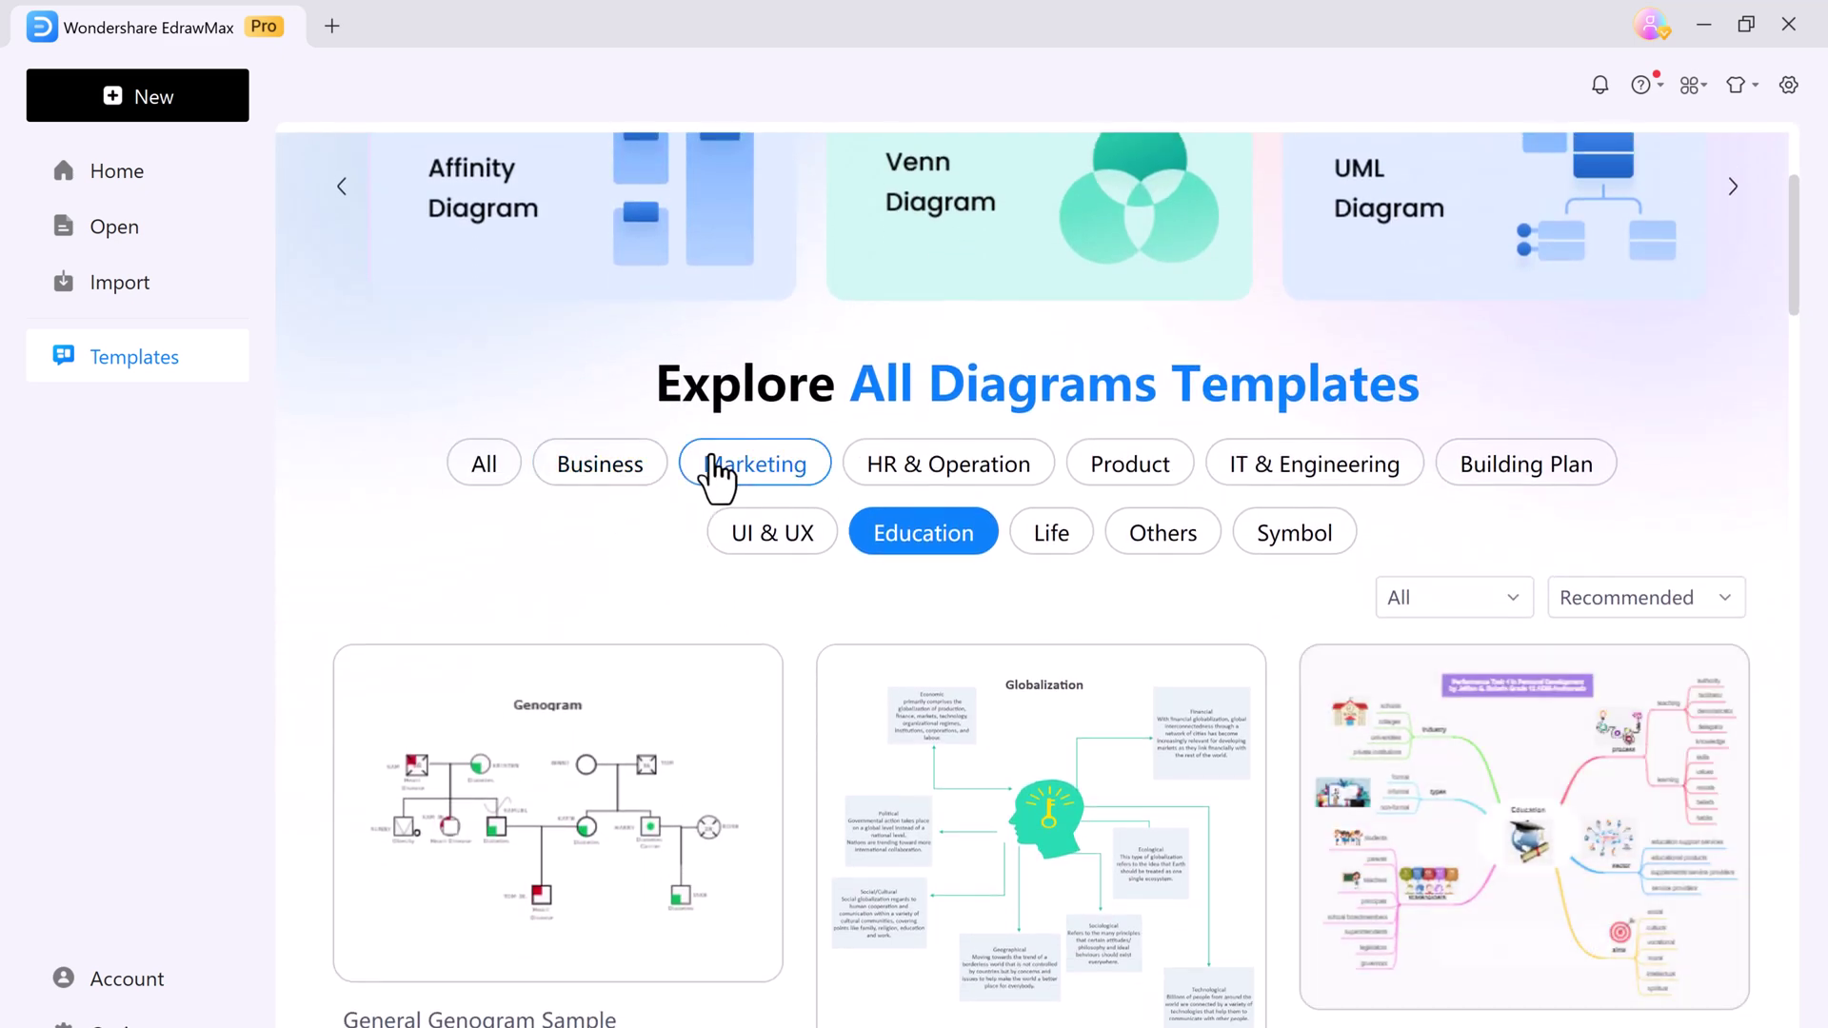
Switch the filter to Marketing templates, browse them, and return to the Home page
left_click(721, 463)
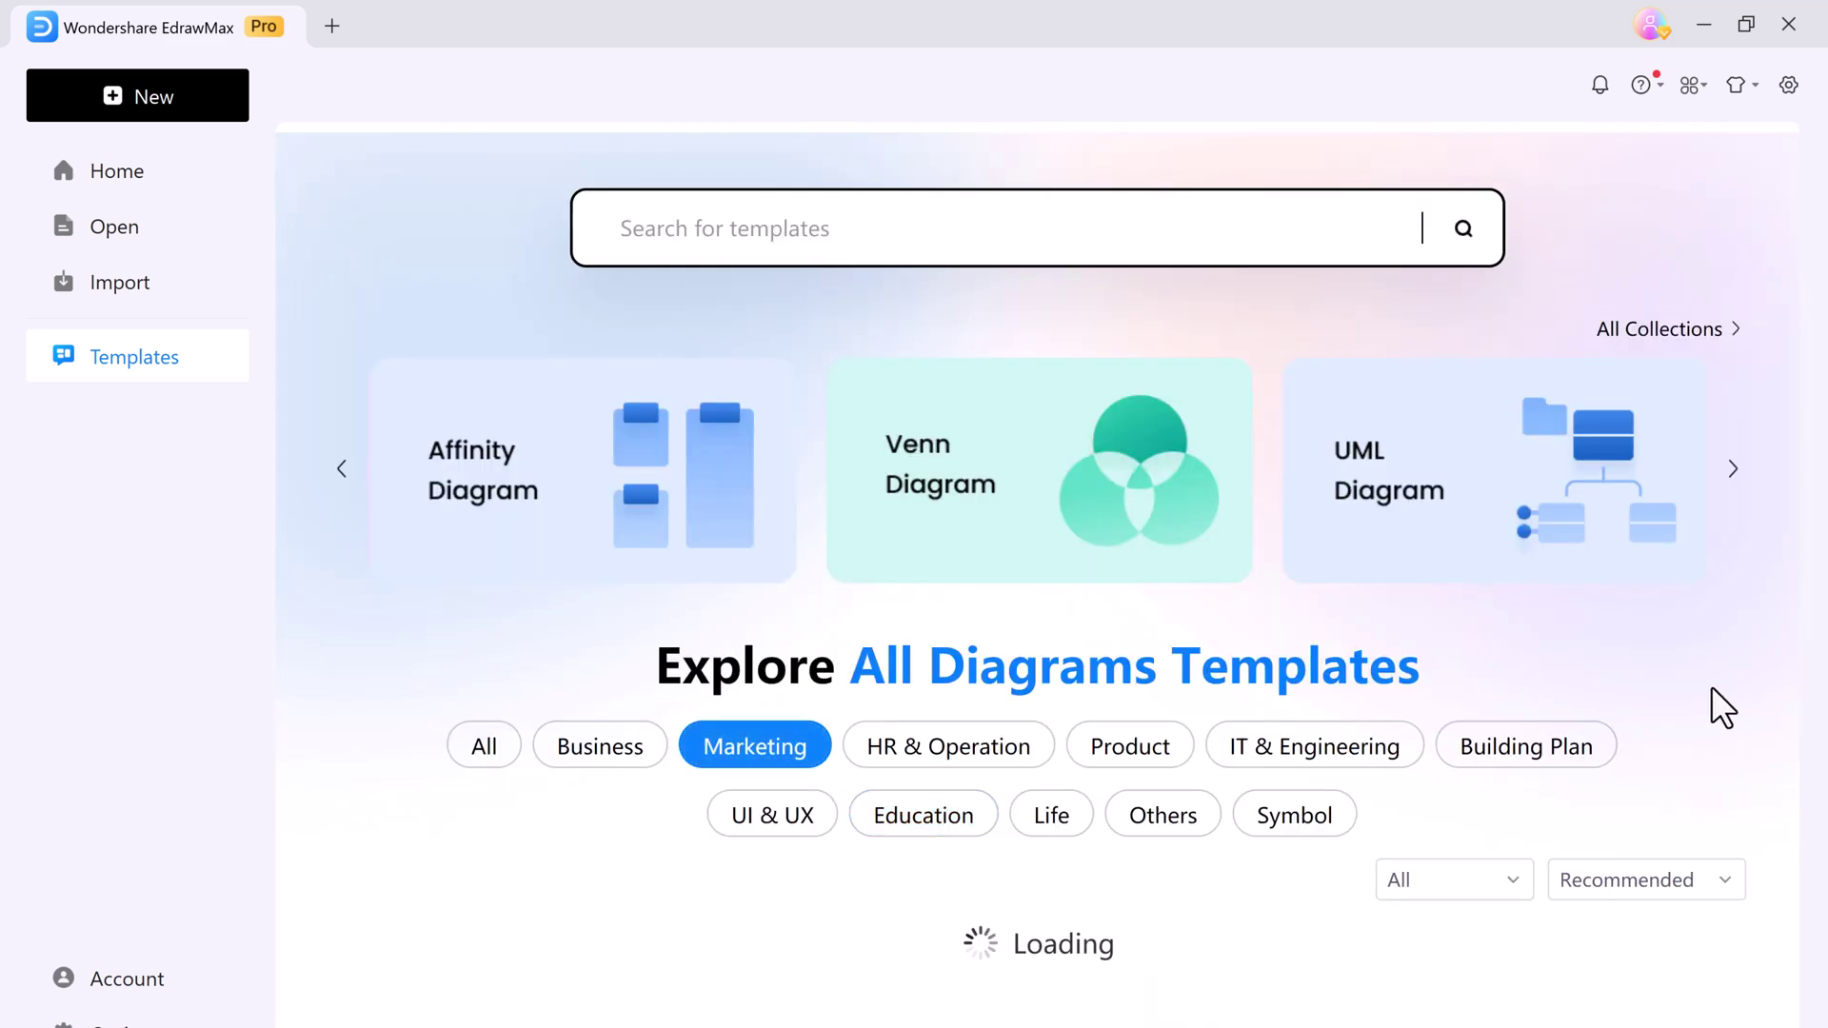
scroll(1719, 706, "down", 1)
scroll(1724, 709, "down", 3)
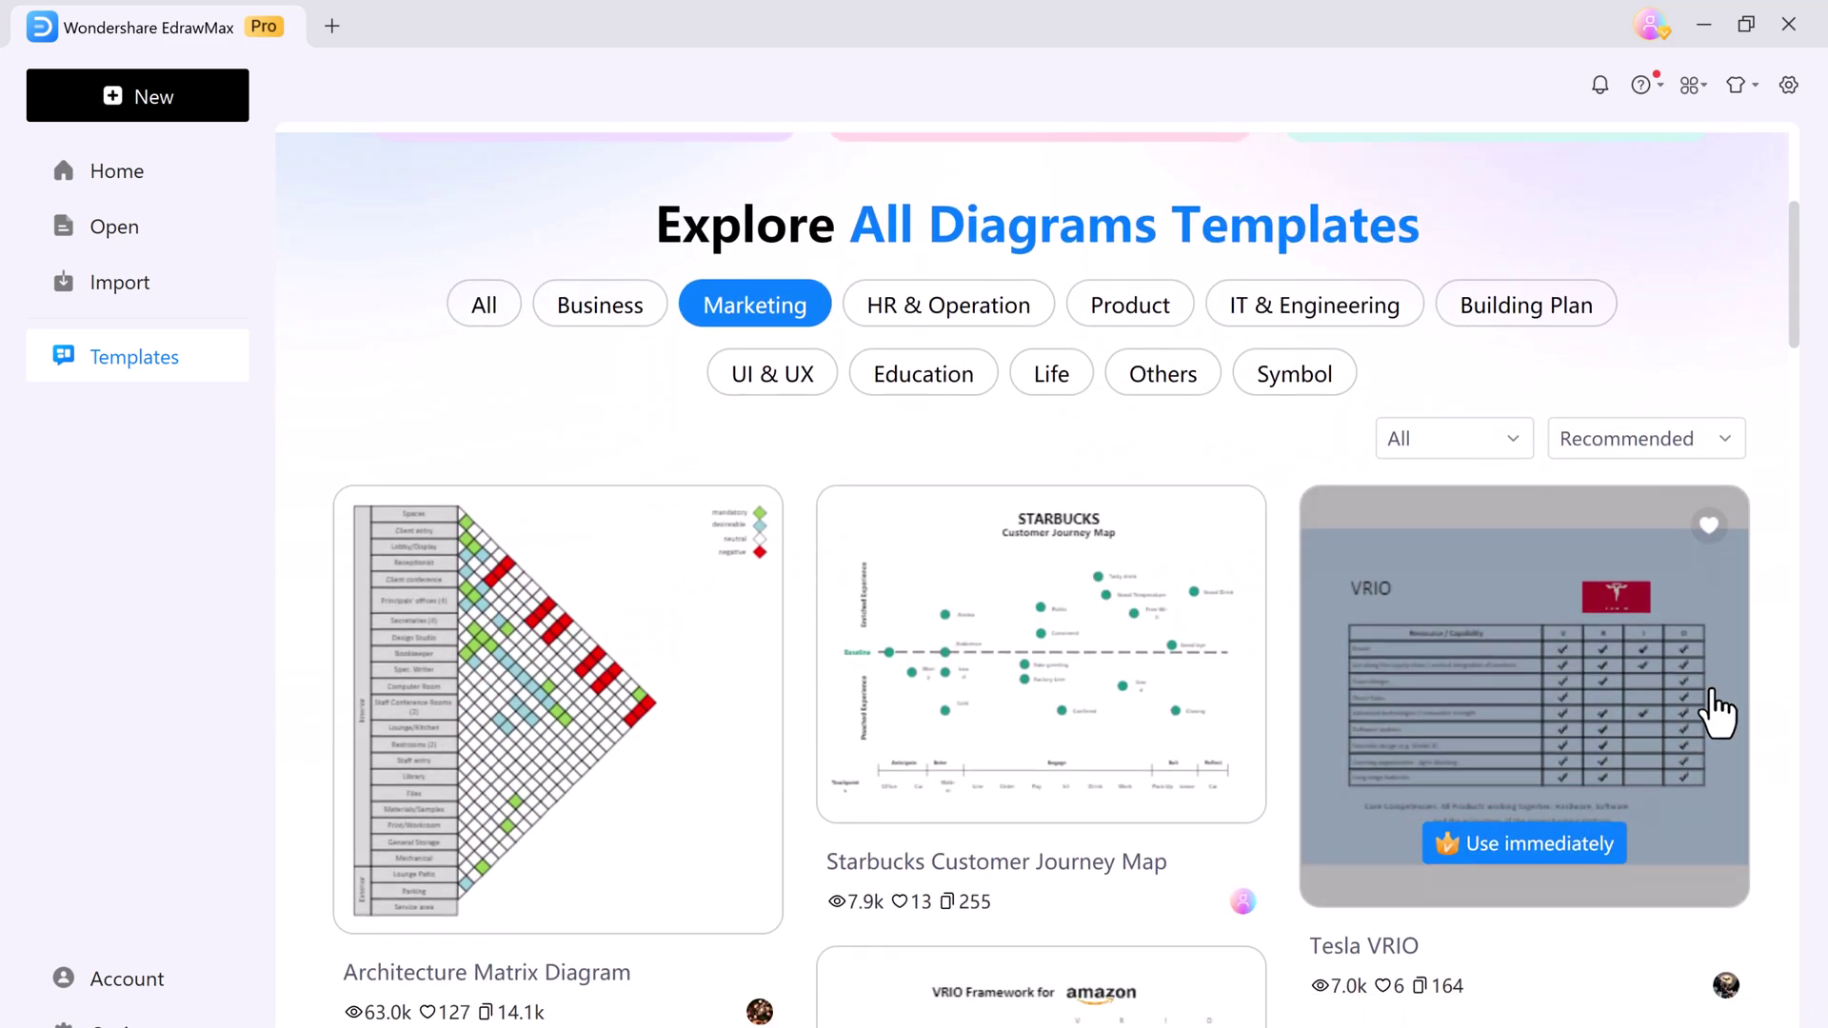
scroll(327, 413, "up", 2)
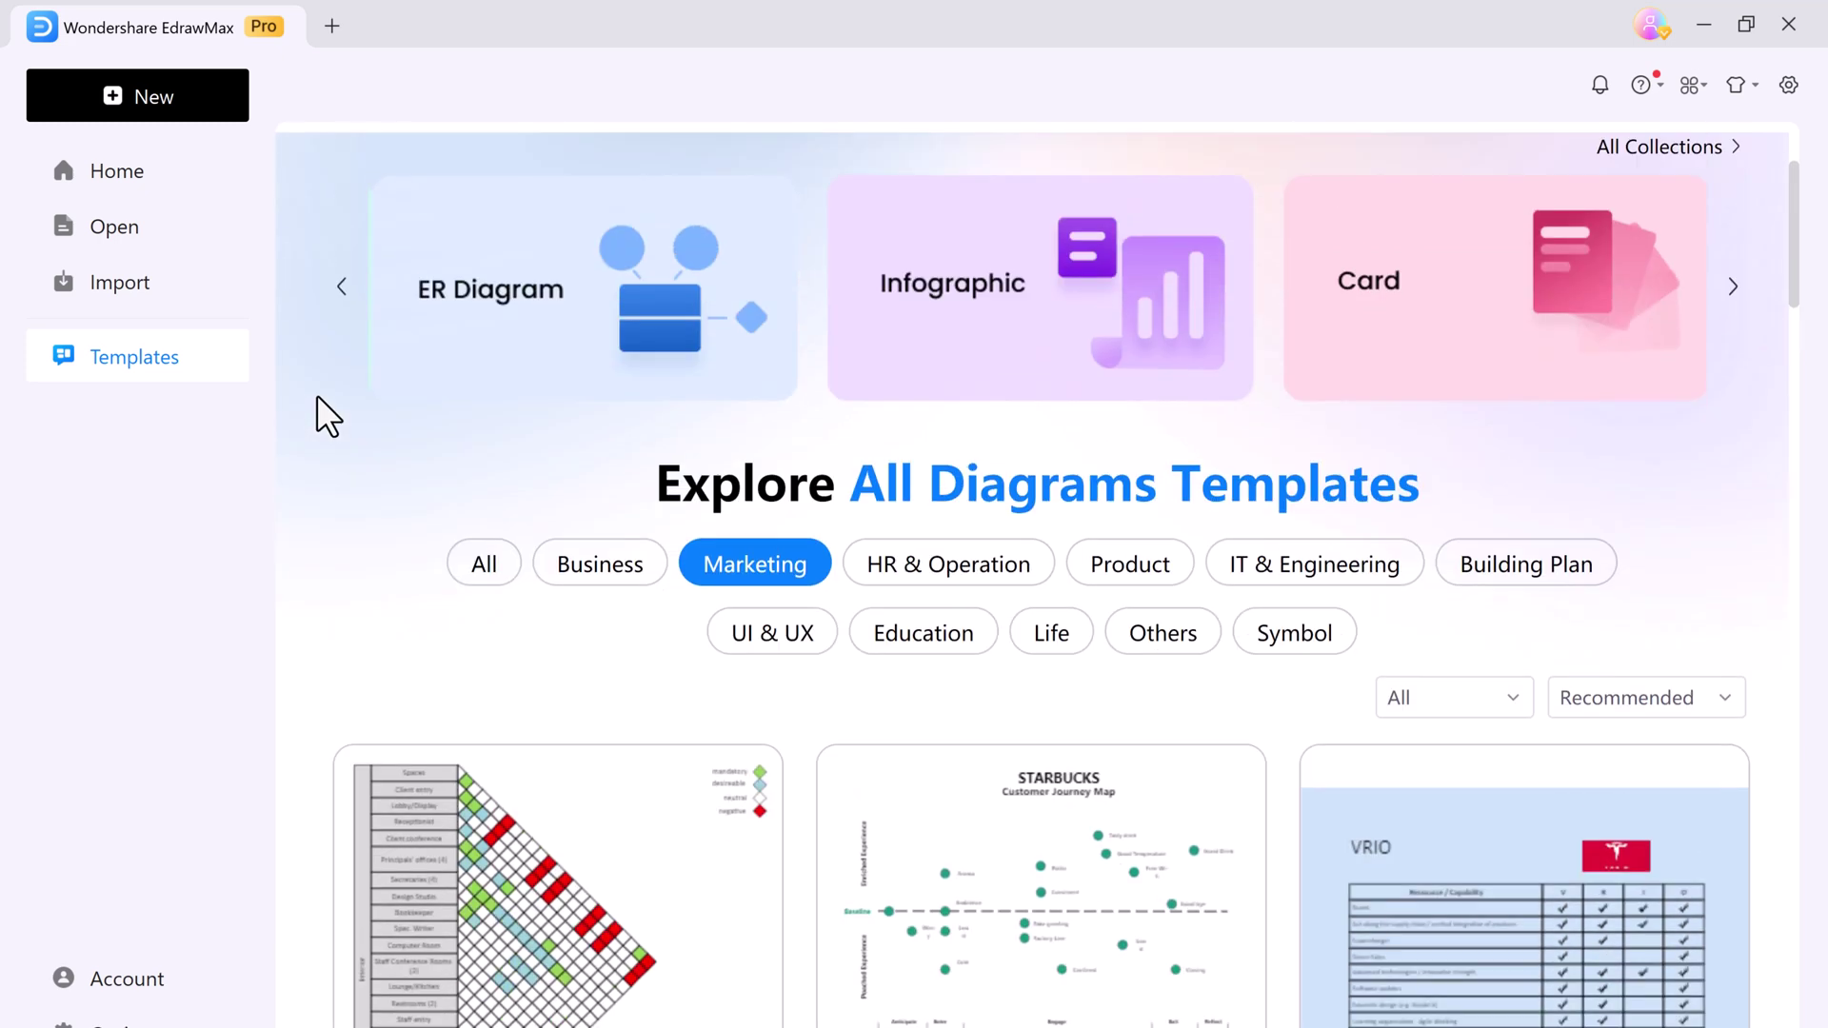
scroll(327, 416, "up", 1)
left_click(106, 181)
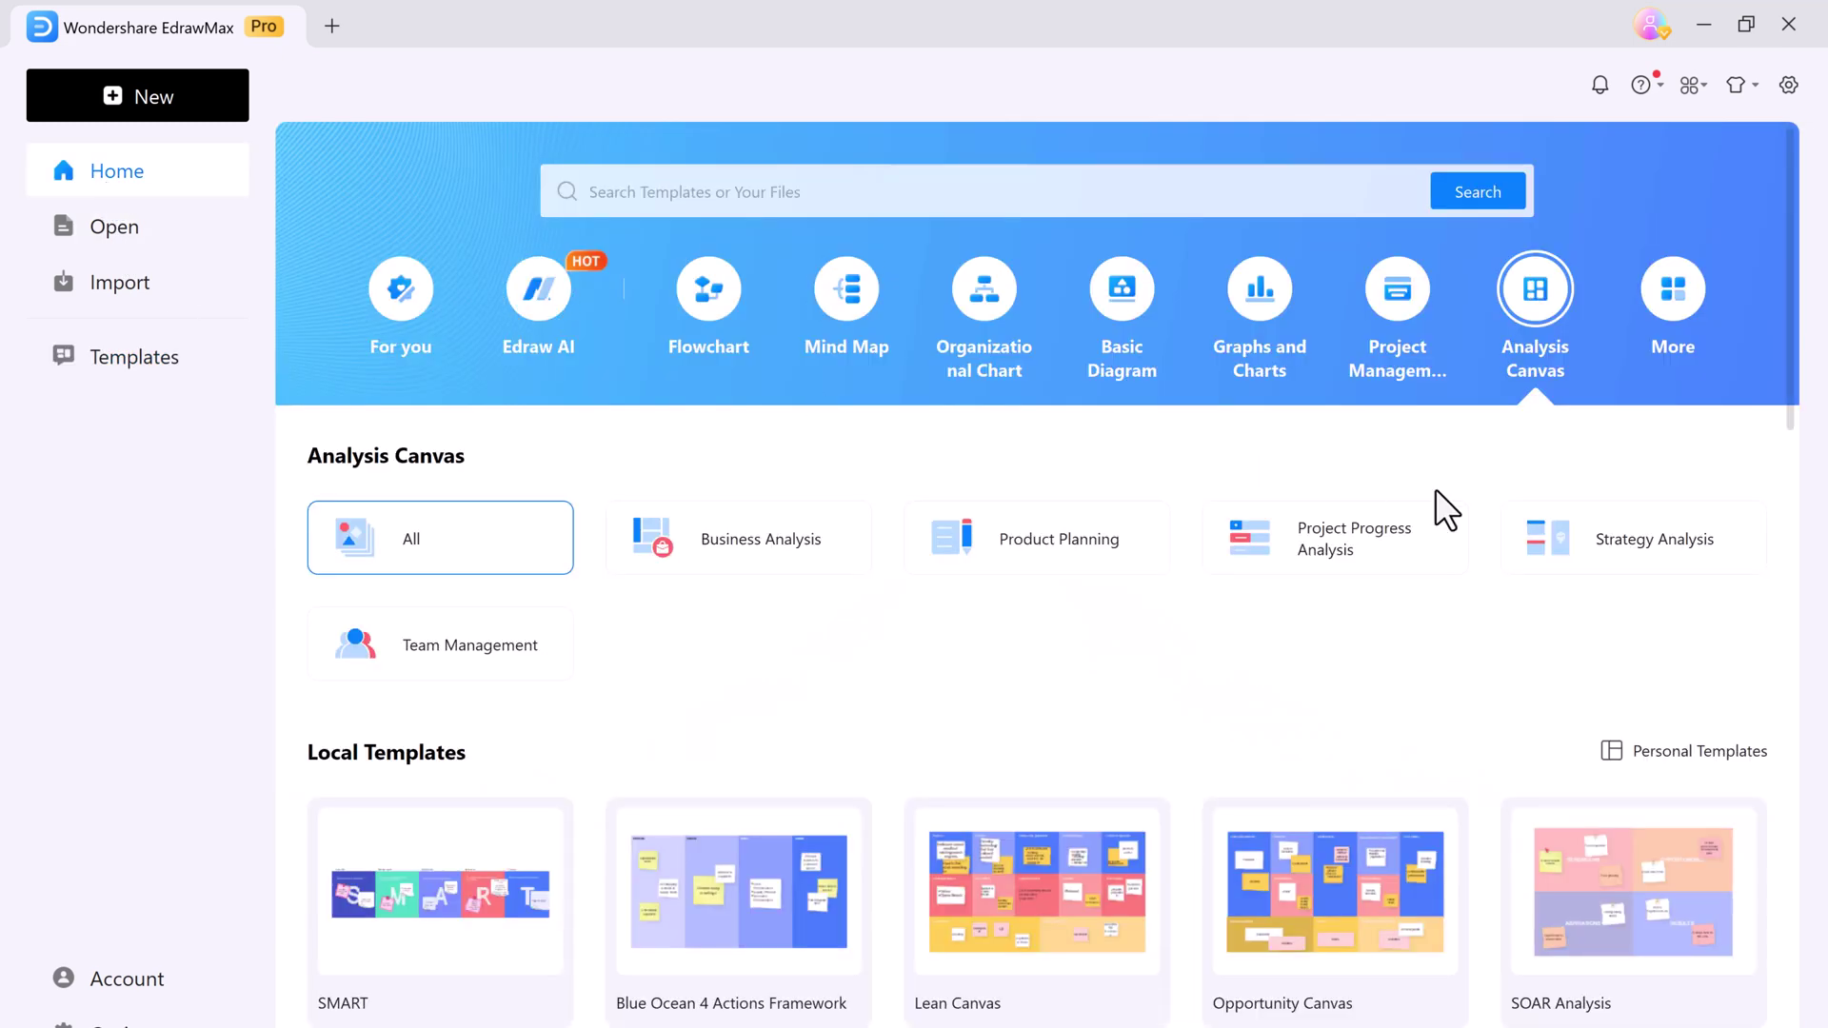
Show the Edraw AI features on Home and launch AI Flowchart in a new drawing
left_click(549, 336)
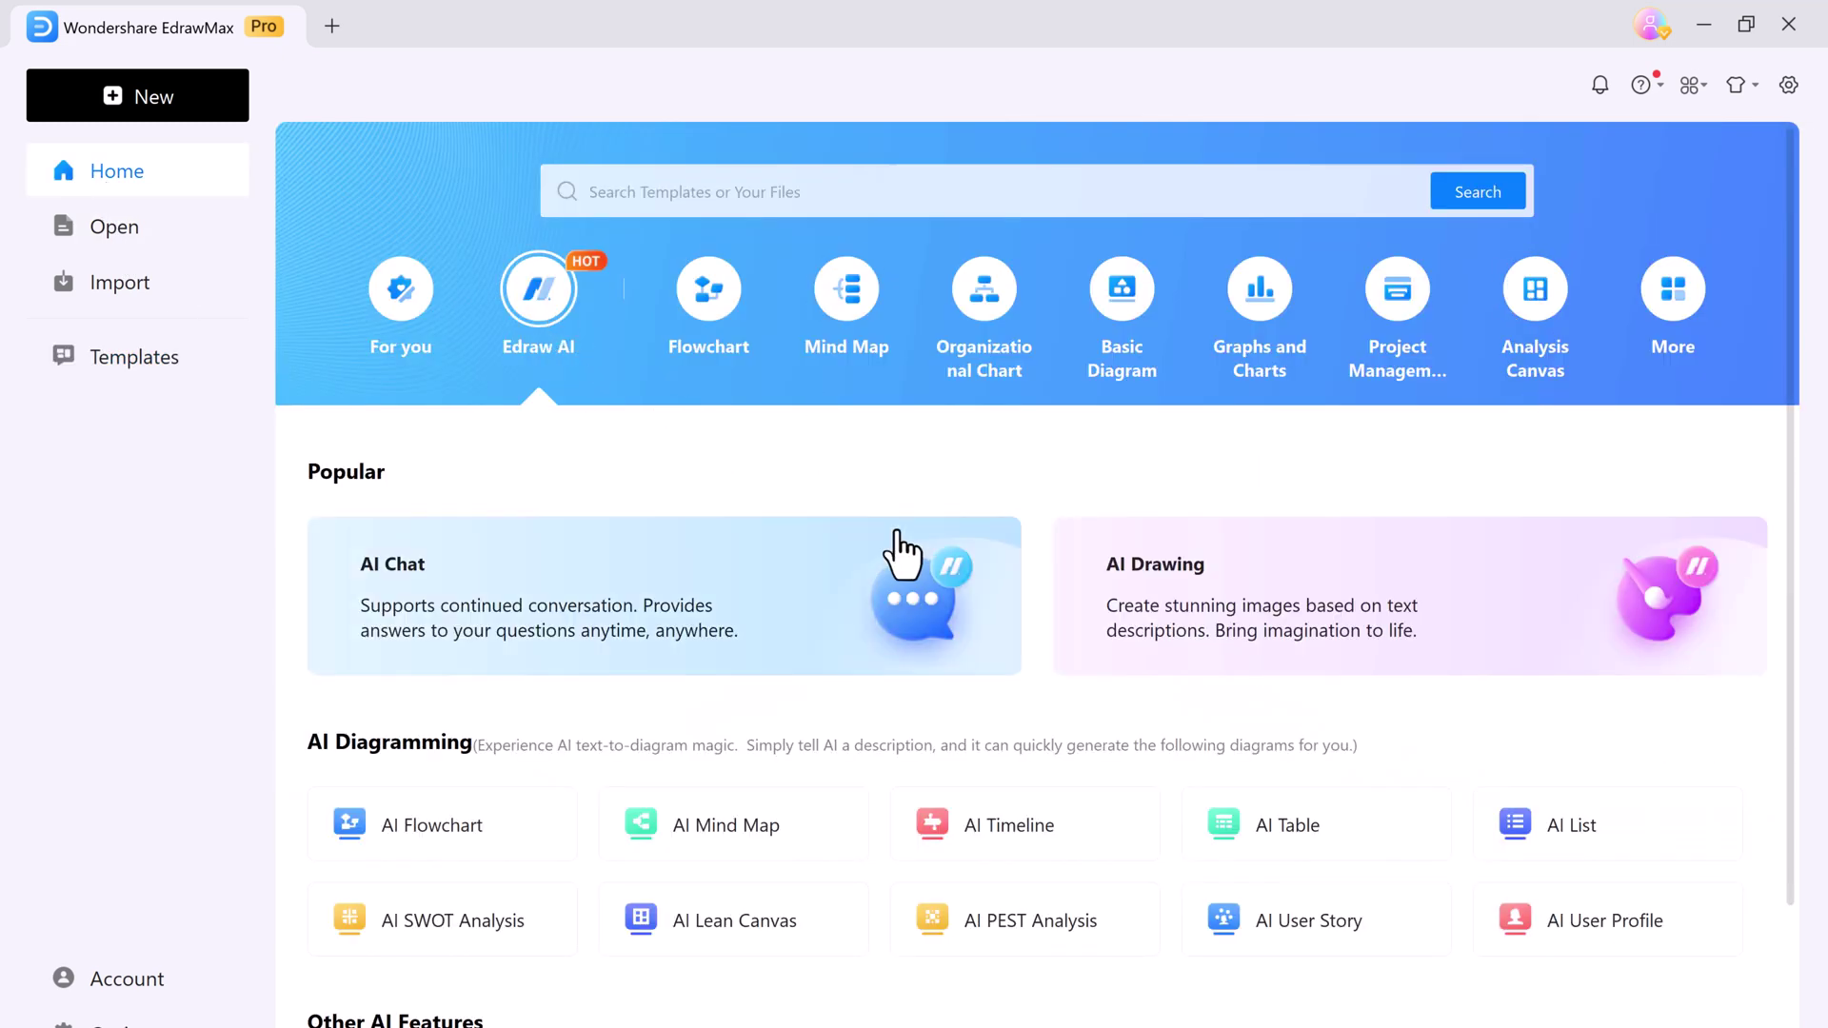
scroll(1166, 776, "down", 1)
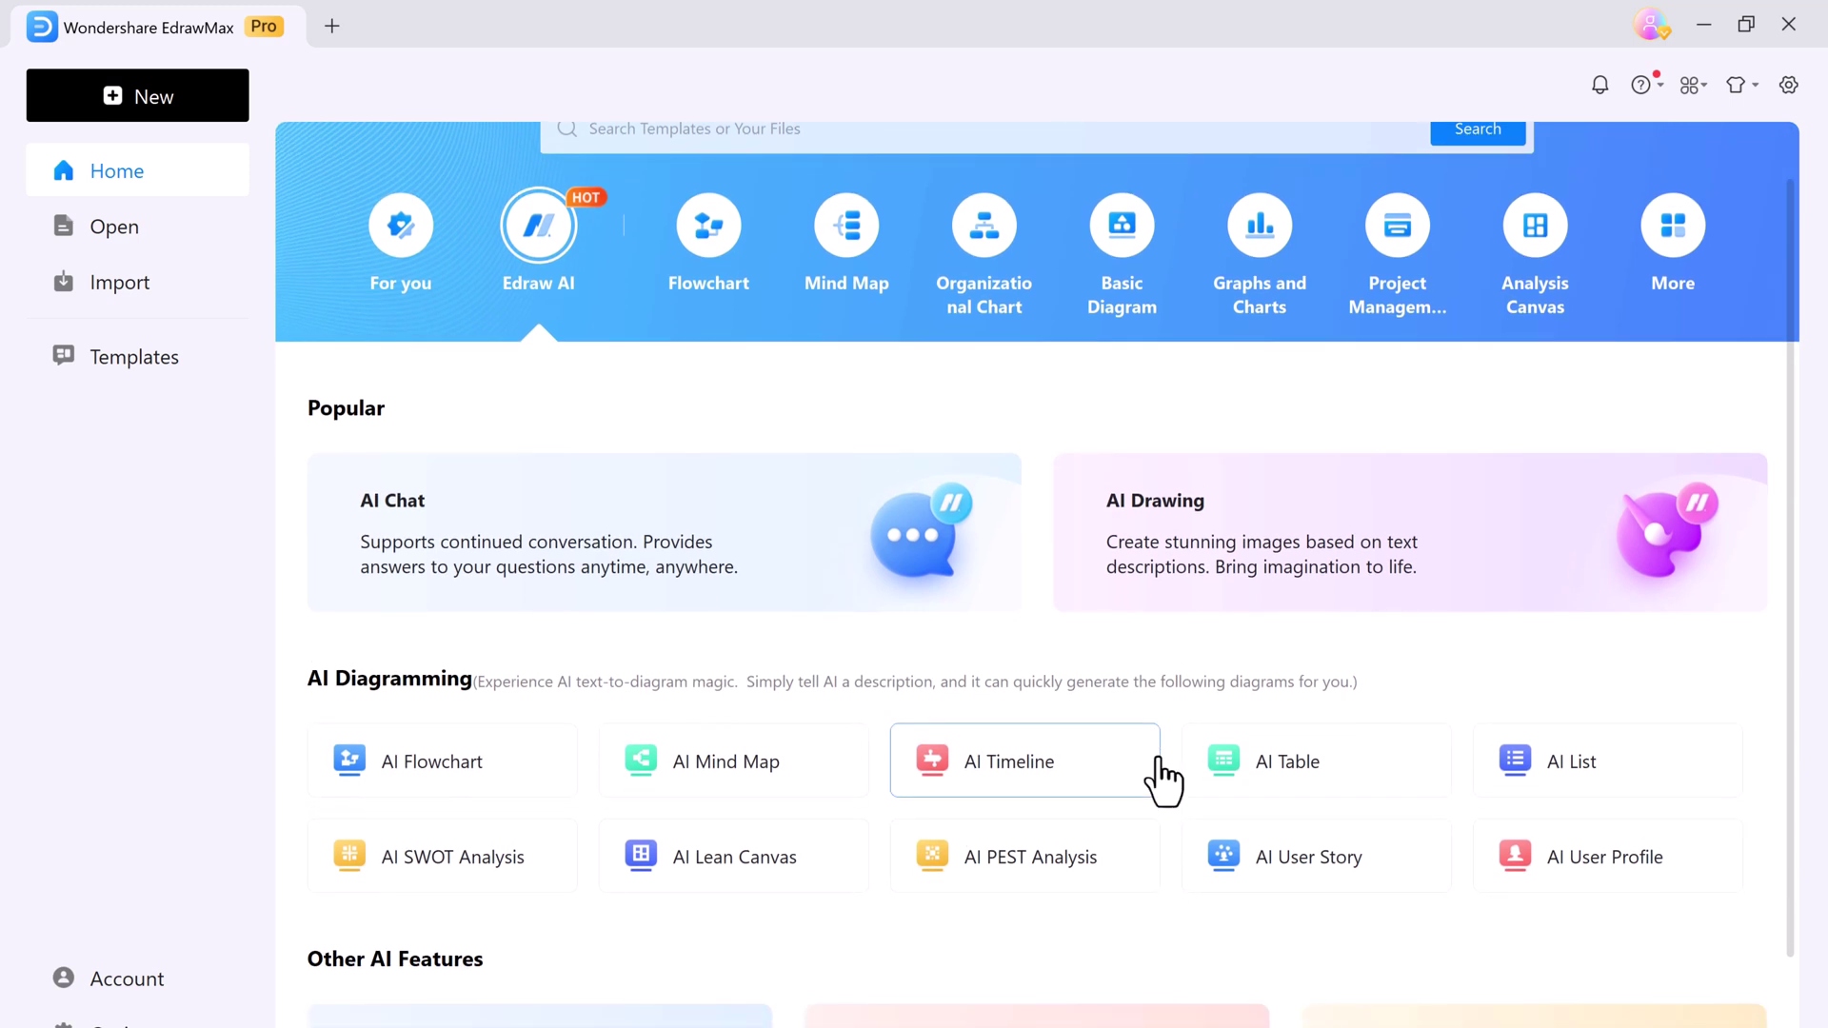
scroll(980, 906, "down", 1)
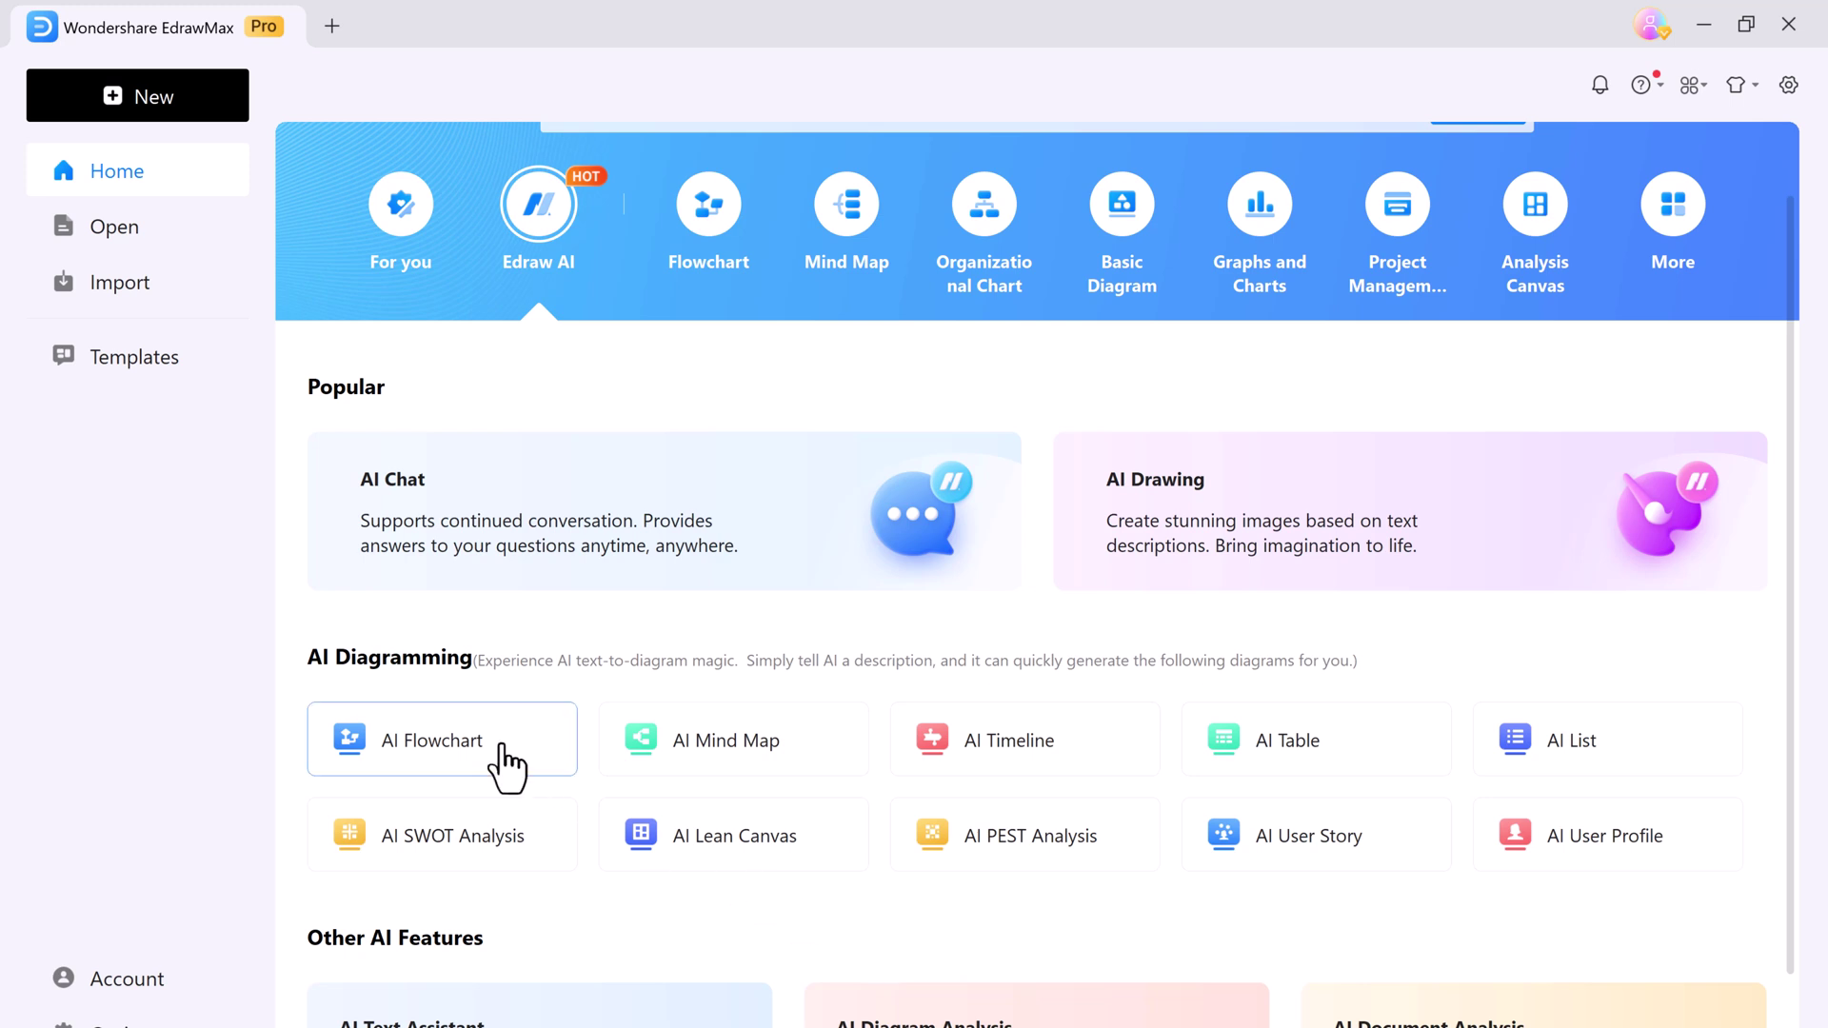
left_click(500, 753)
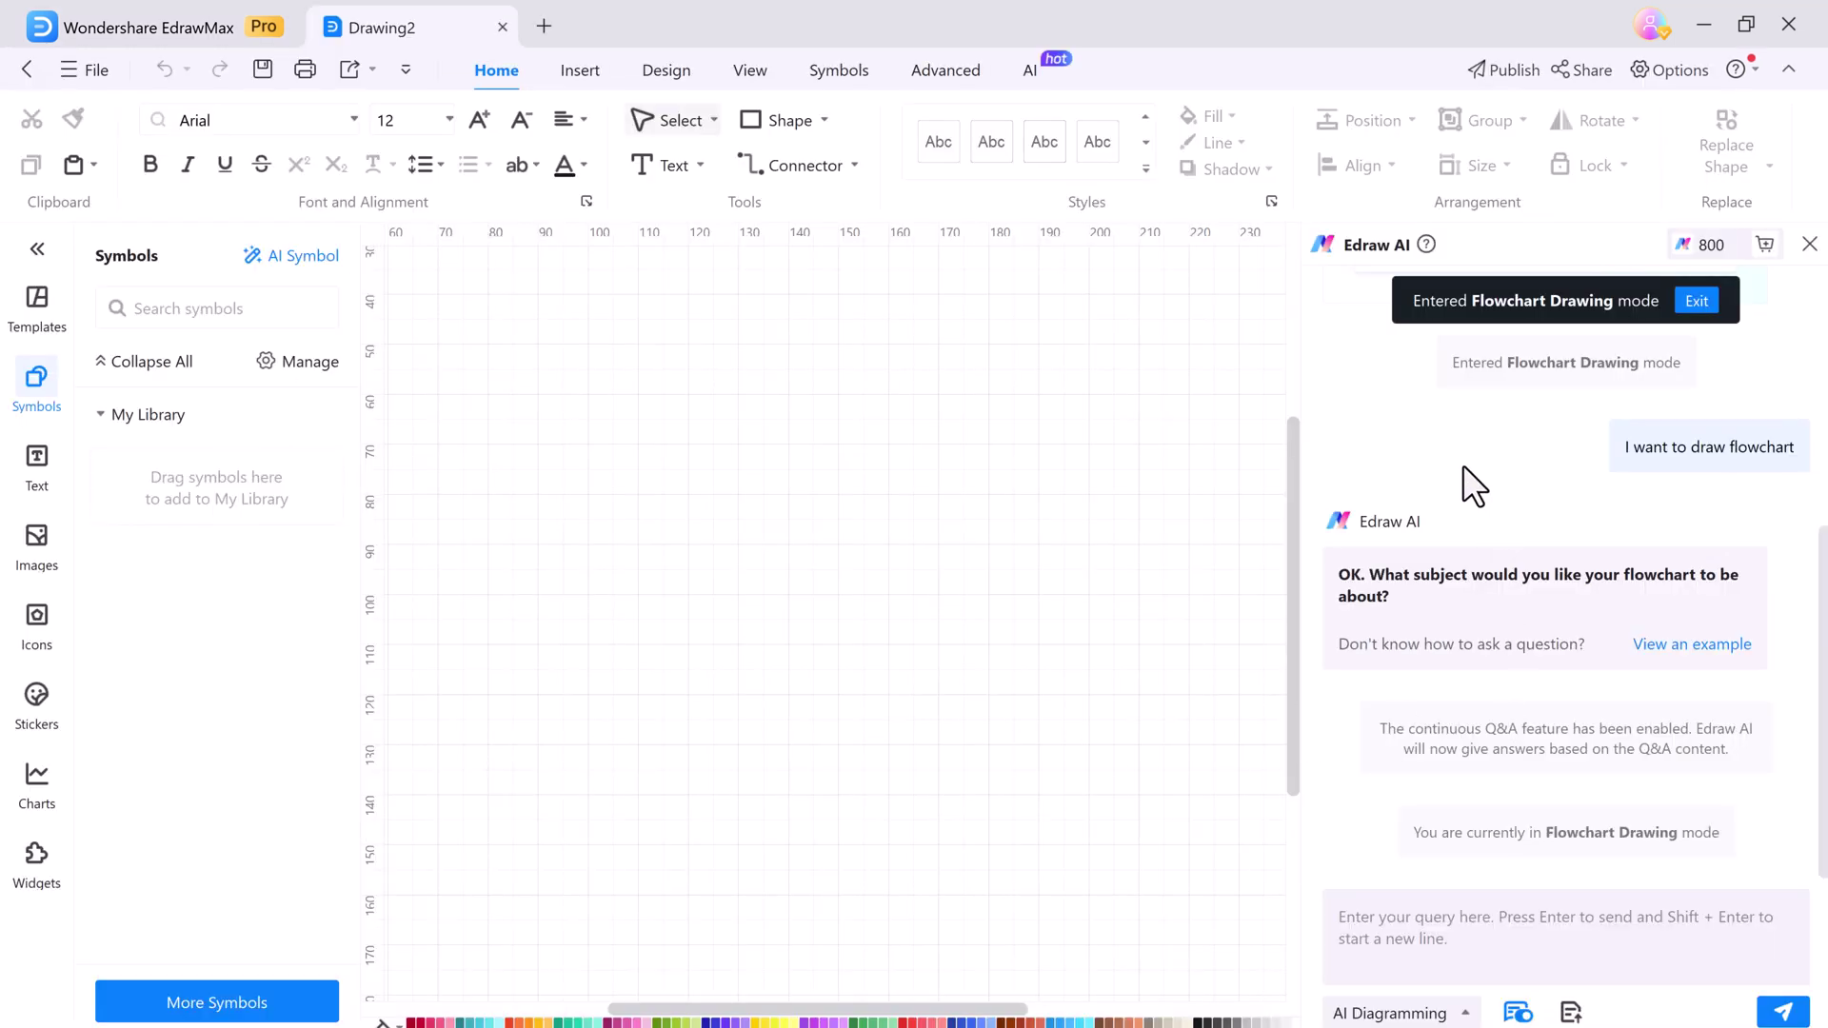
Ask Edraw AI for a 'Hiroing proess flowchart' and send the request
left_click(1519, 926)
type("Hir")
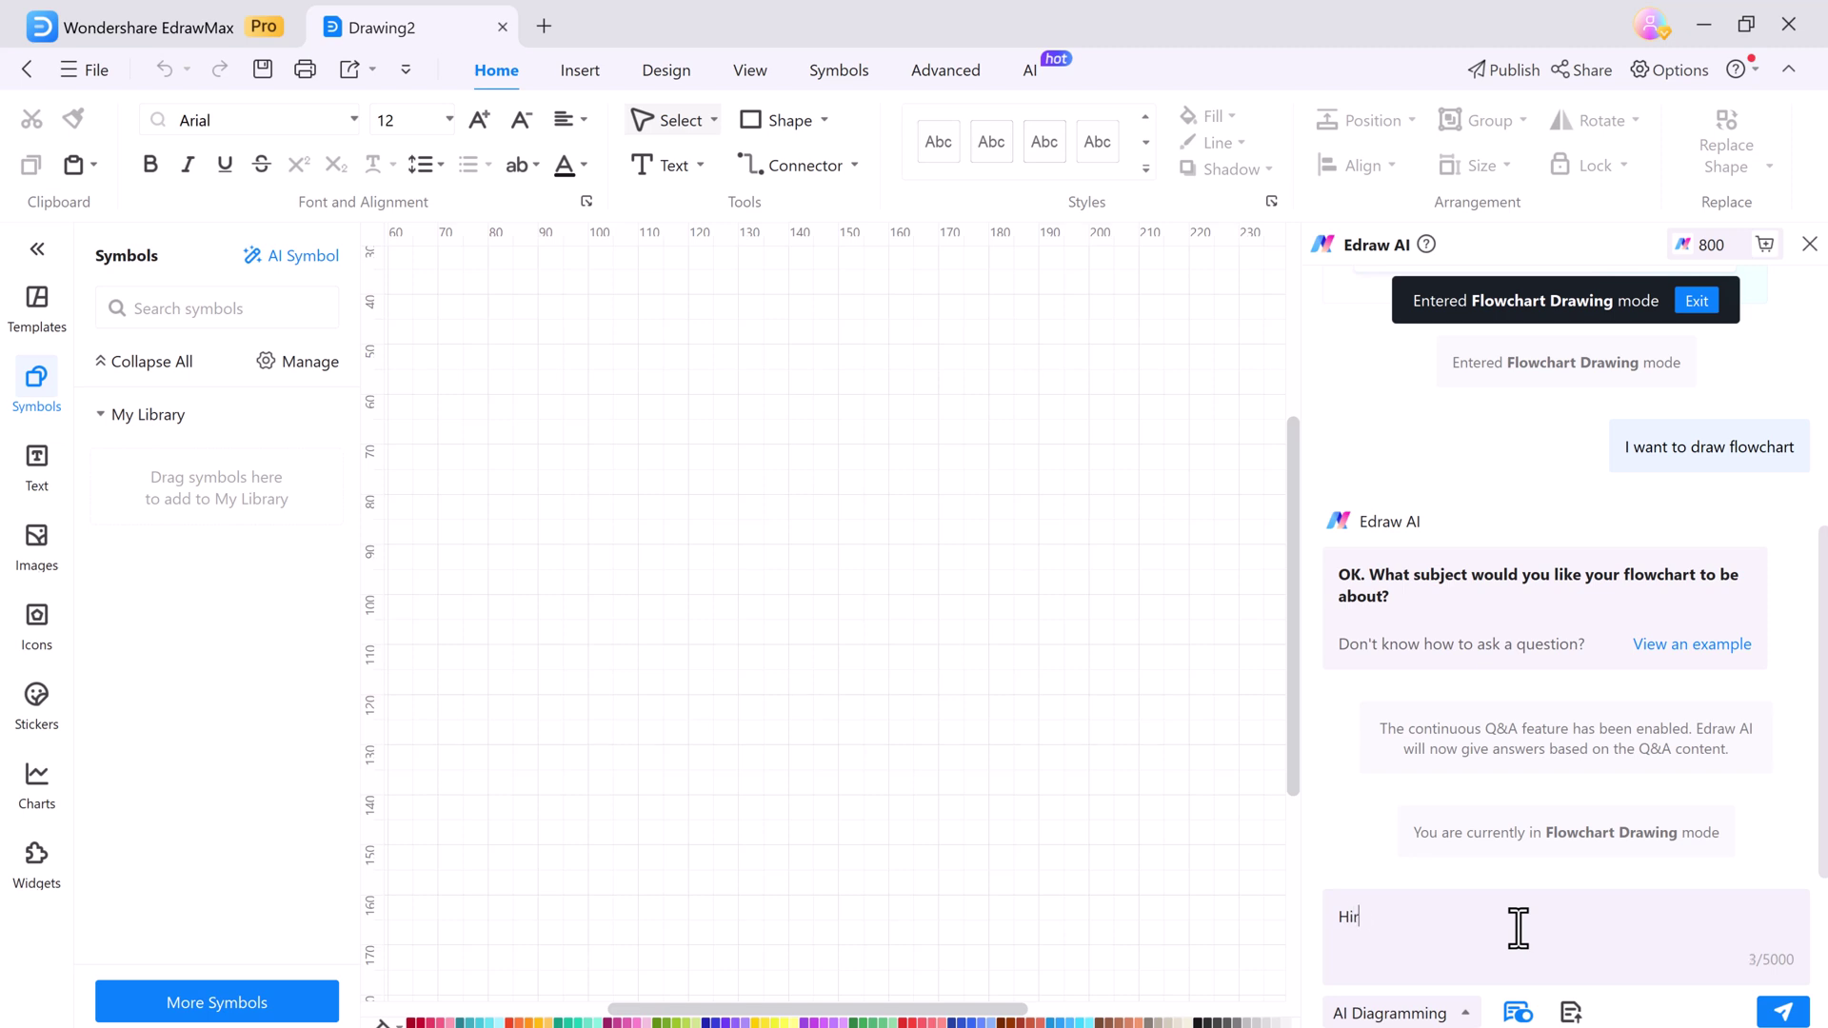
type("oing proess flowchart")
left_click(1465, 1014)
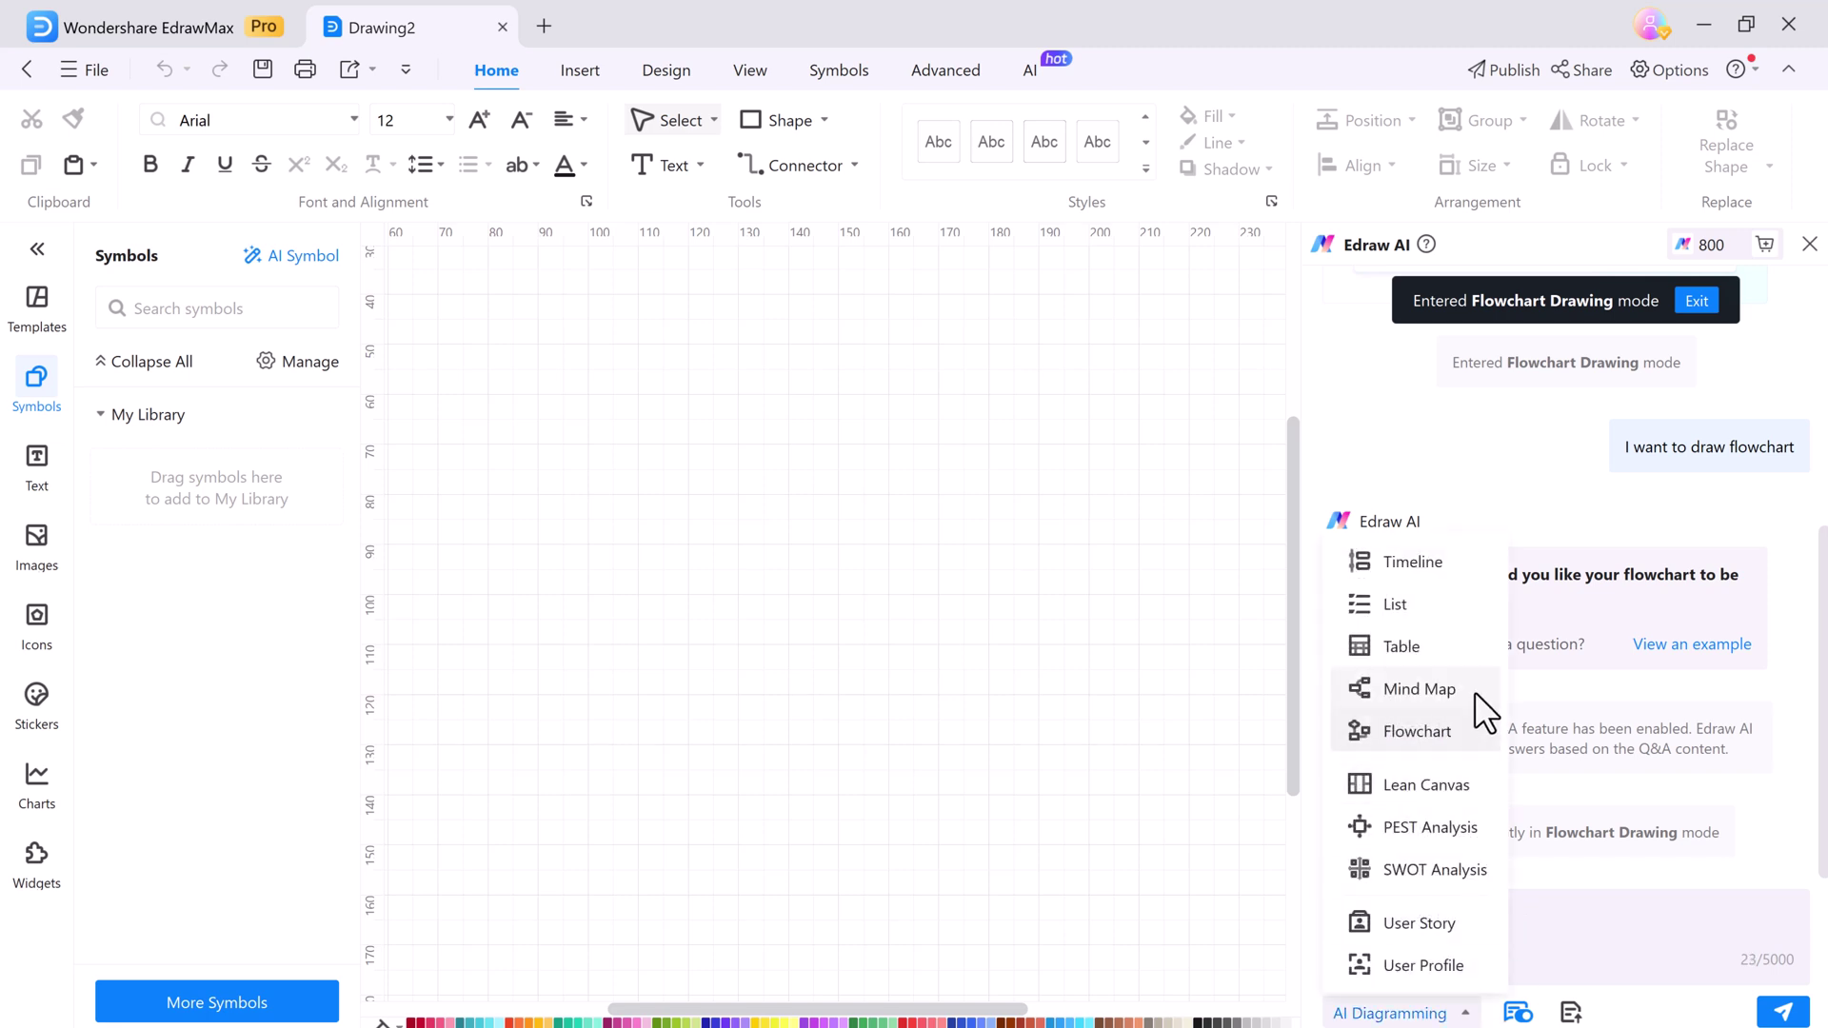
left_click(1444, 733)
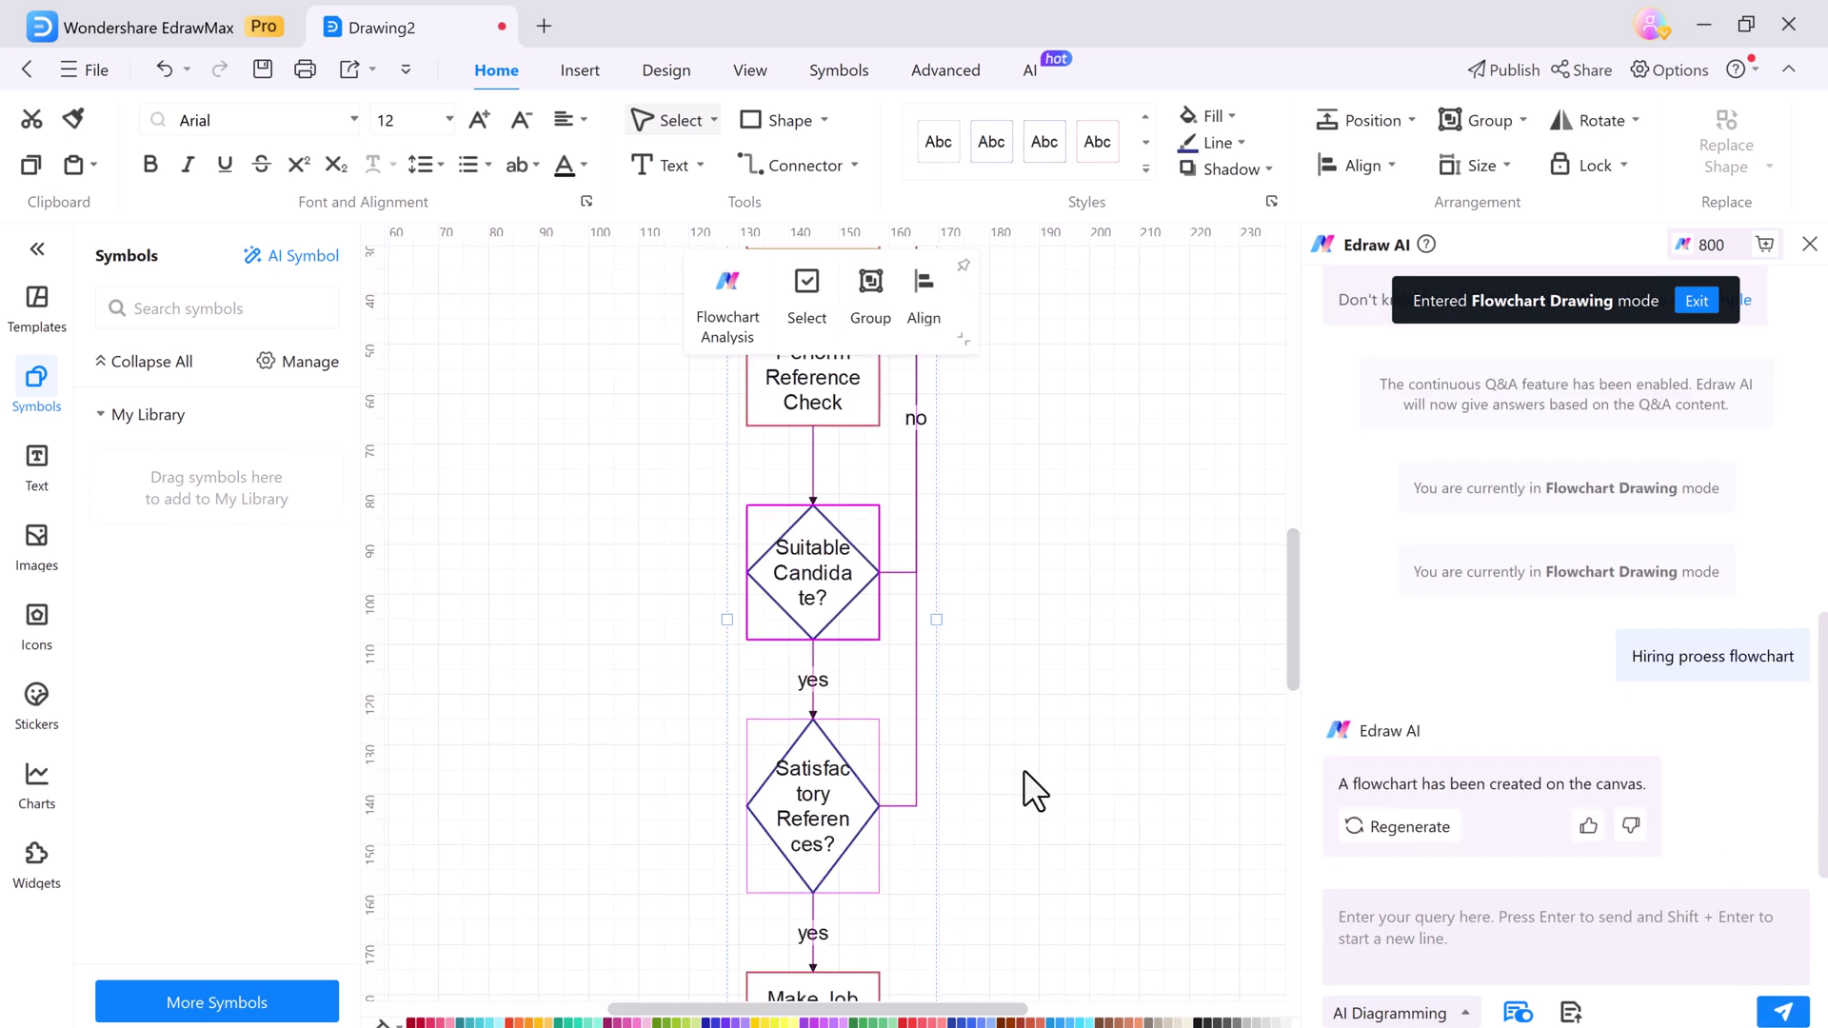
Scroll over the generated hiring flowchart and close the Edraw AI chat panel
scroll(1027, 649, "up", 5)
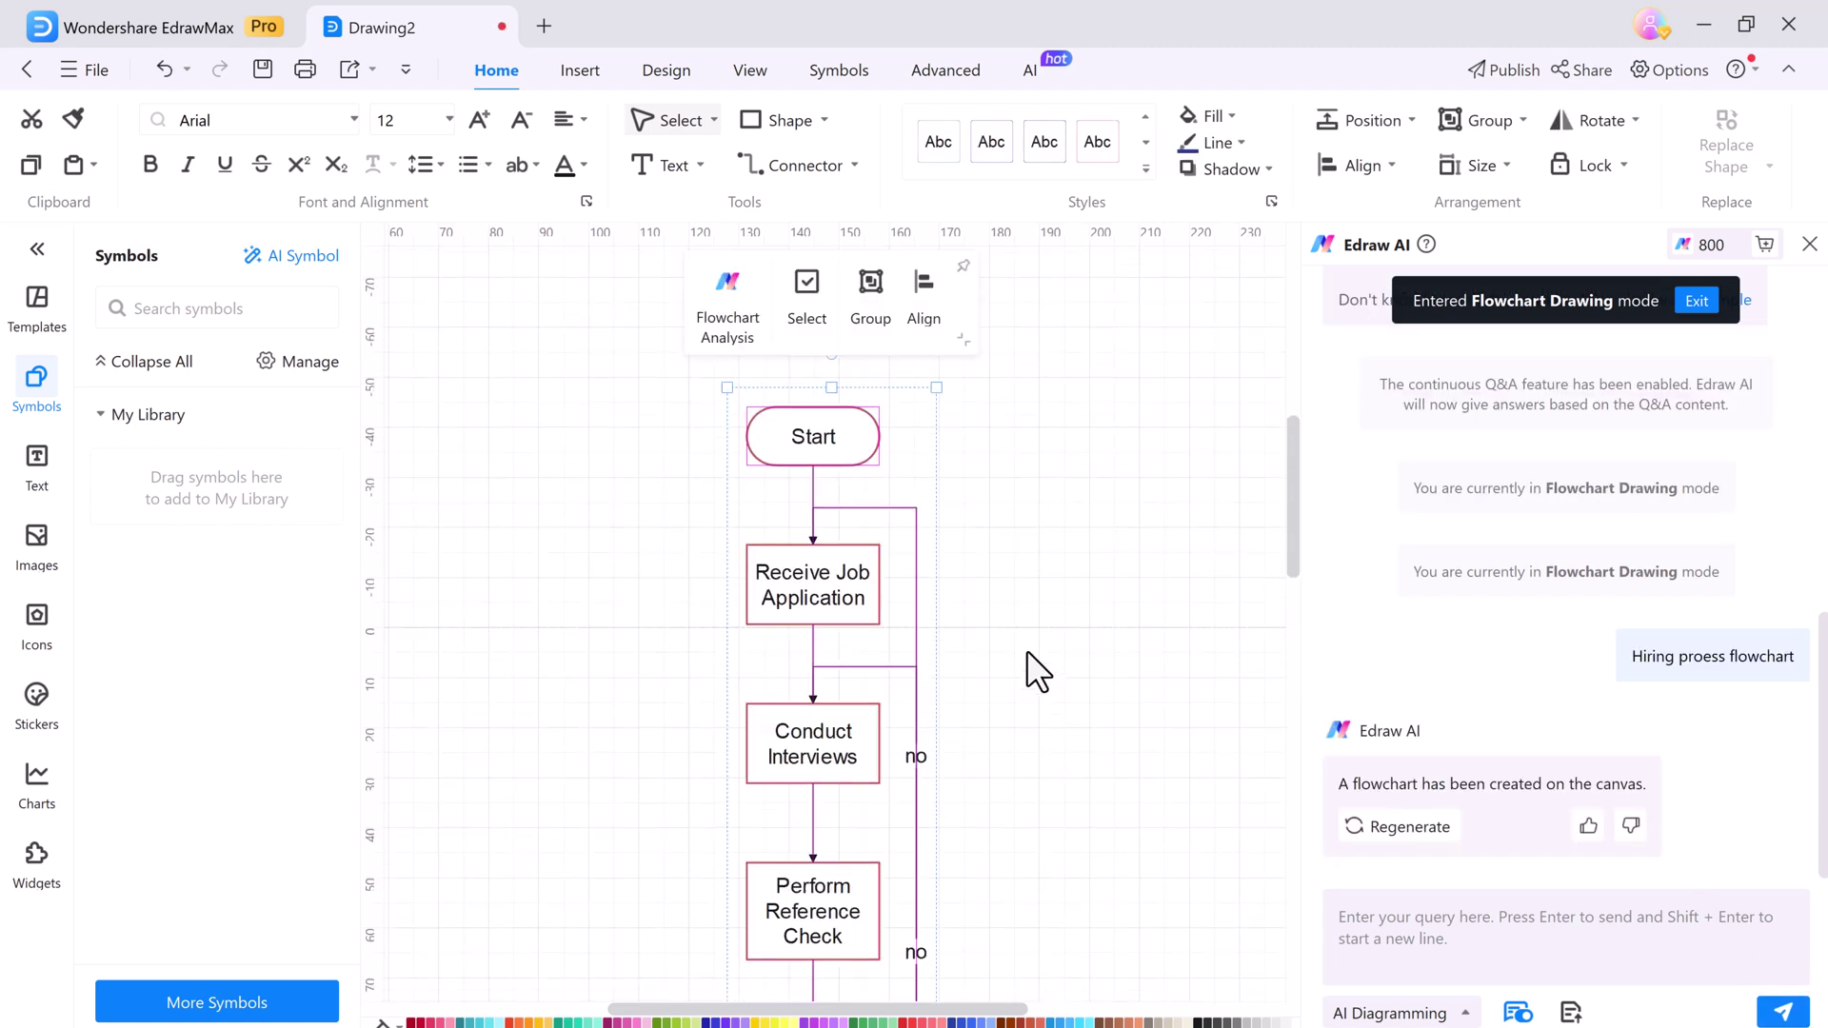
scroll(1040, 548, "down", 2)
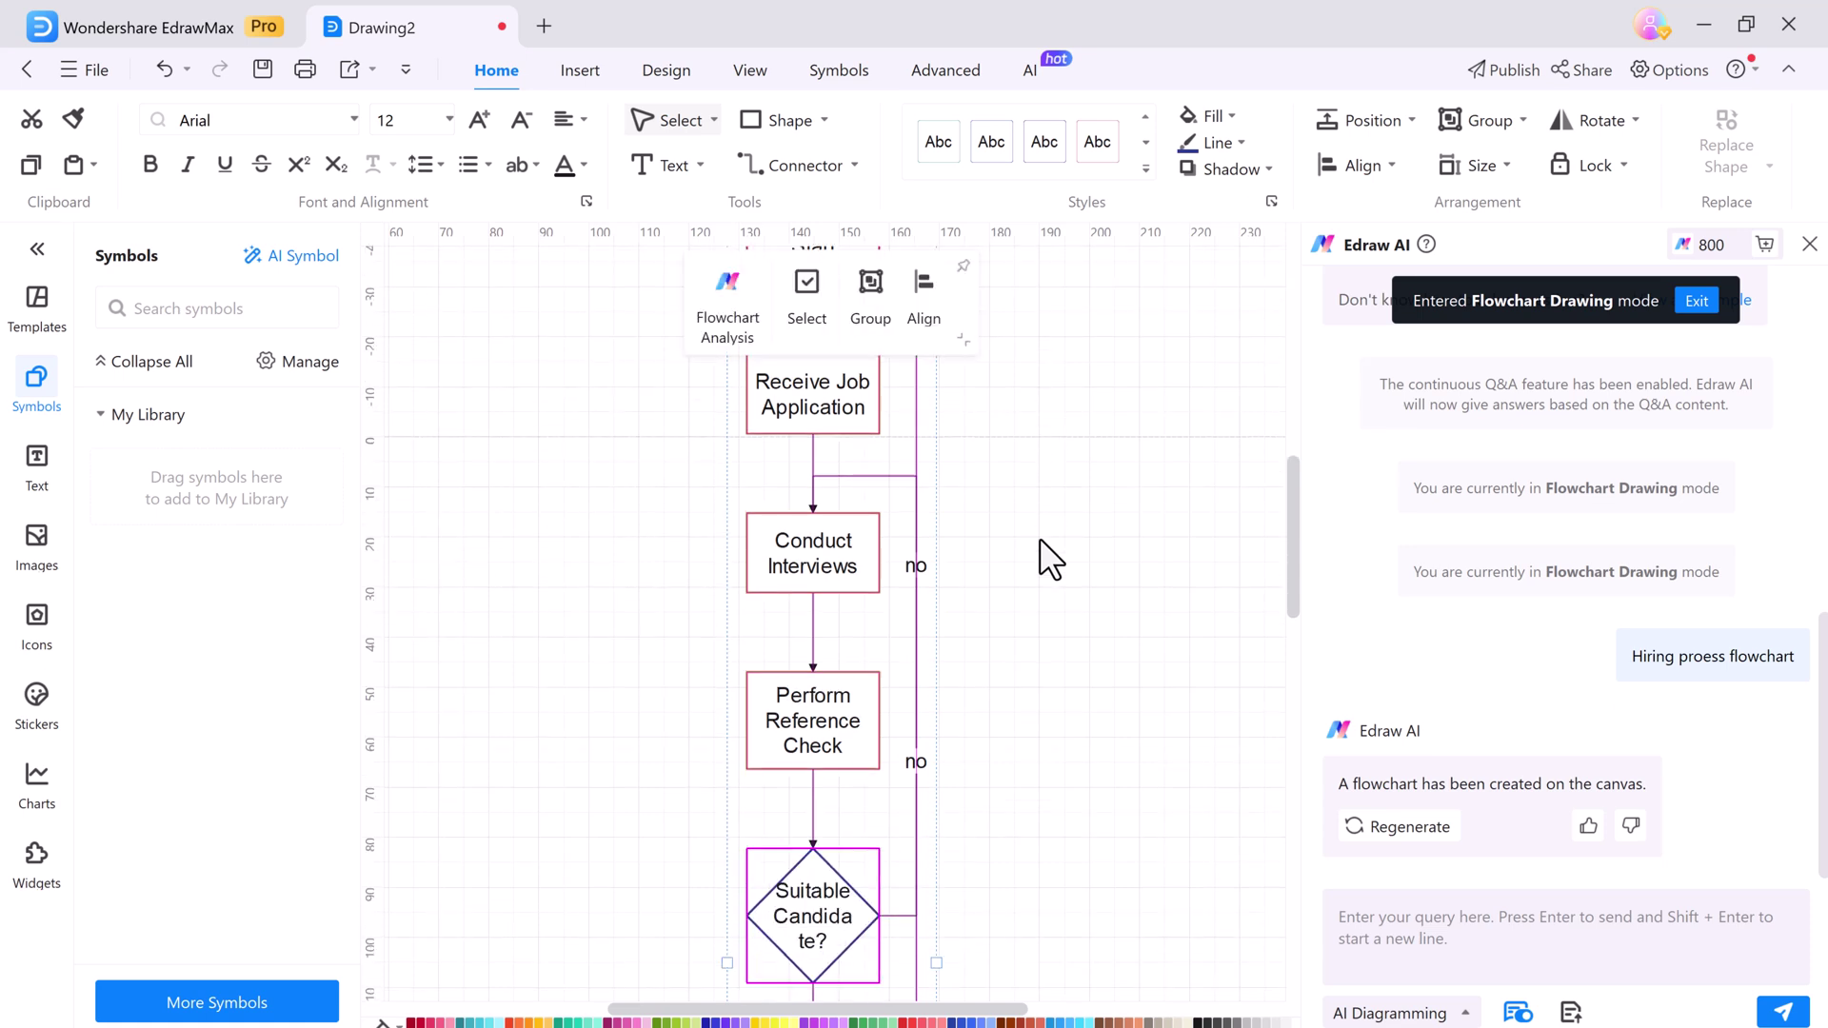
scroll(1048, 560, "down", 4)
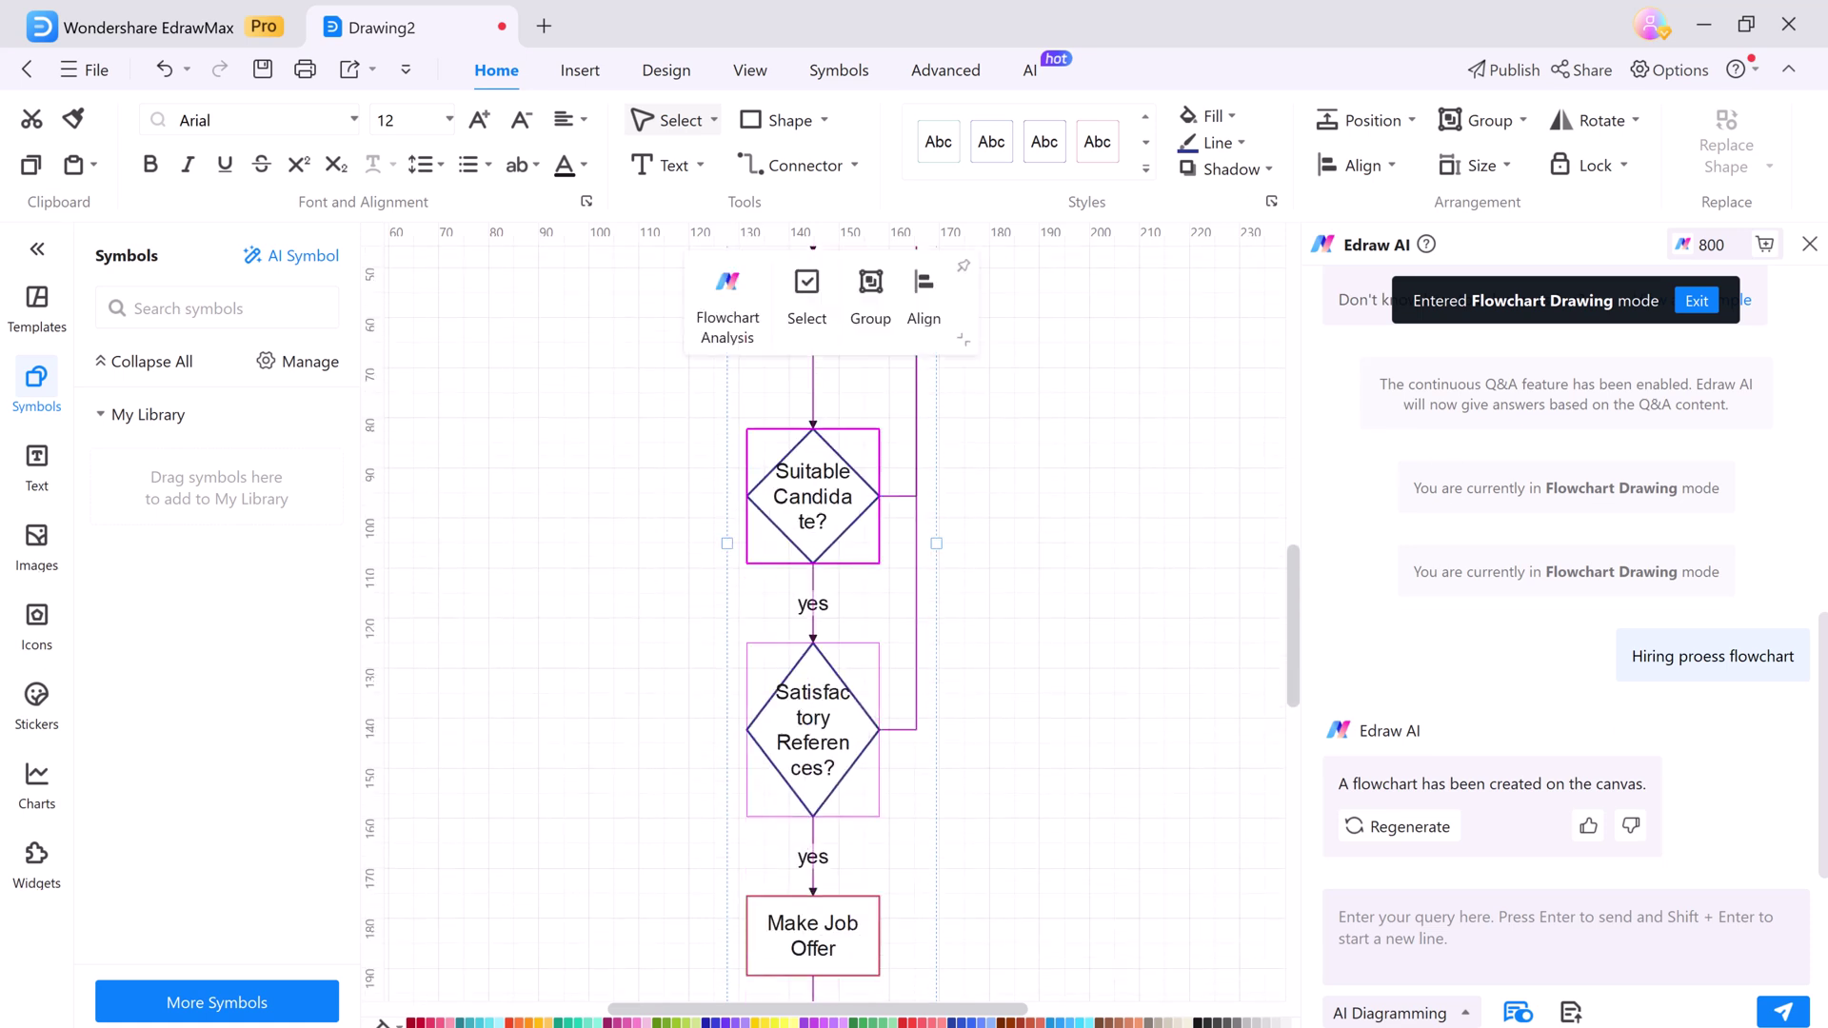
left_click(1810, 244)
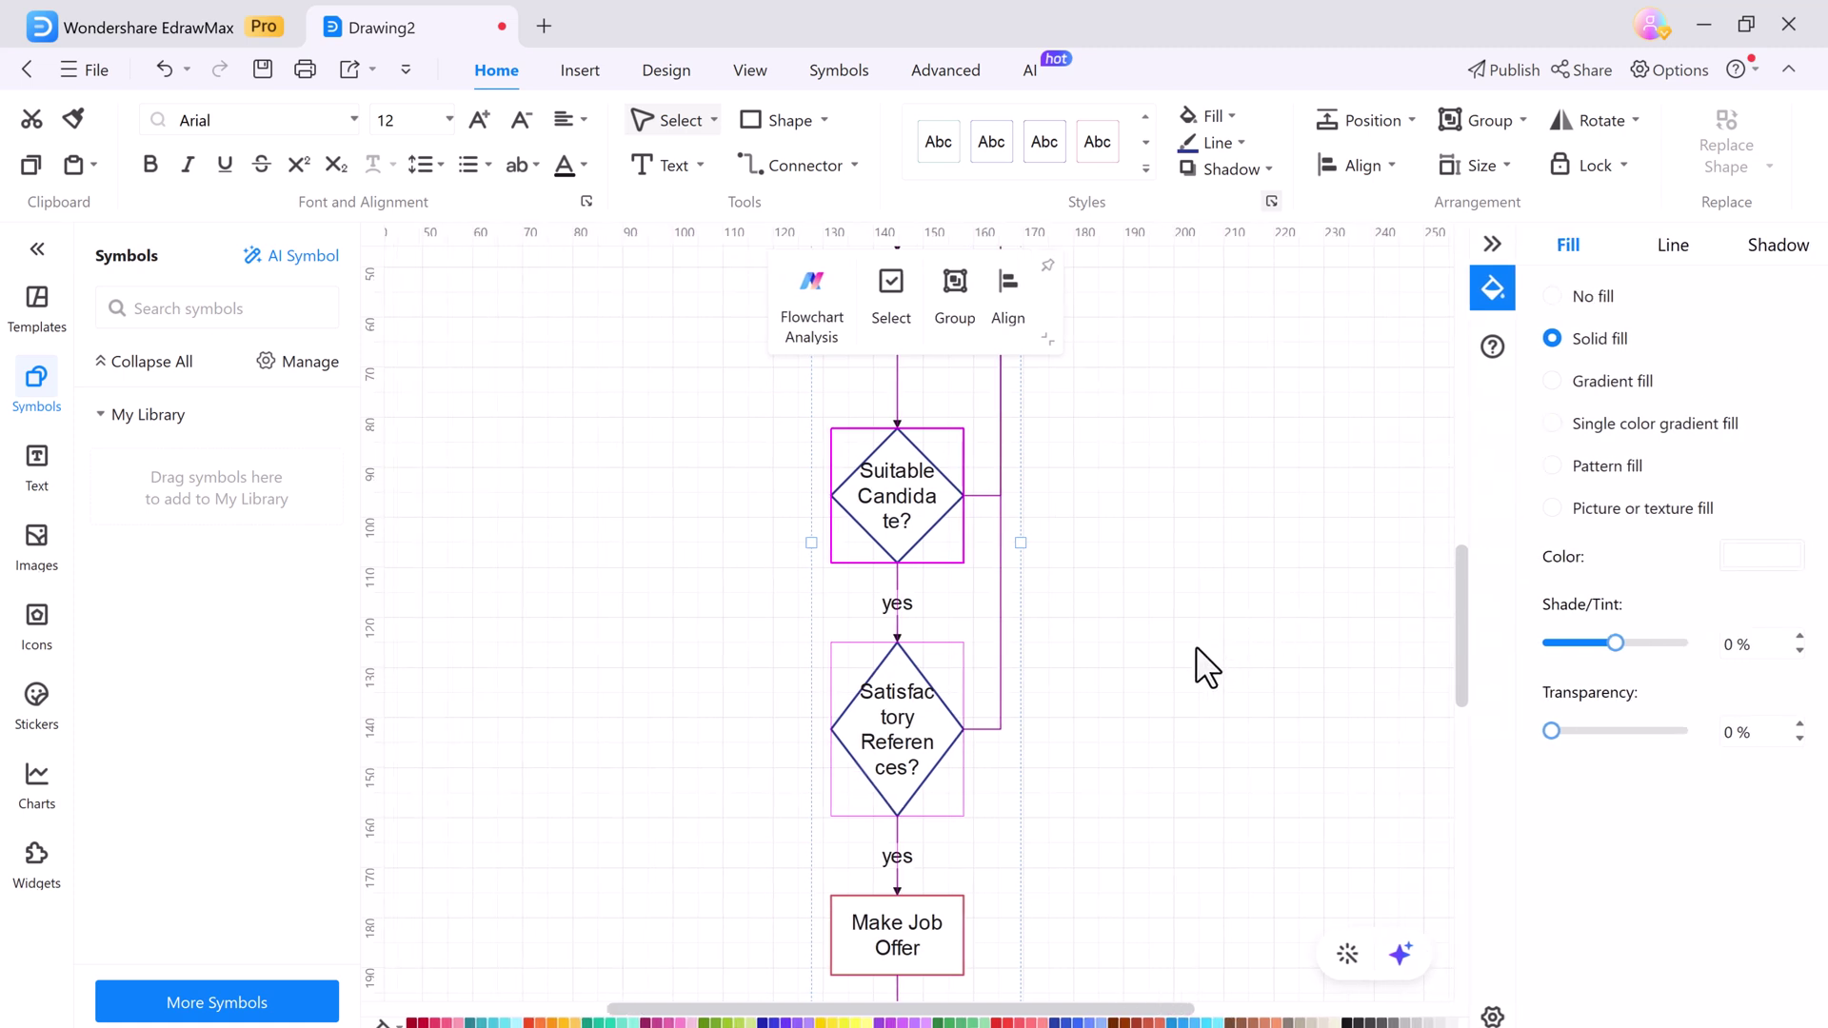
Cycle the one-click flowchart styles until red decision diamonds and green process boxes appear
left_click(1345, 955)
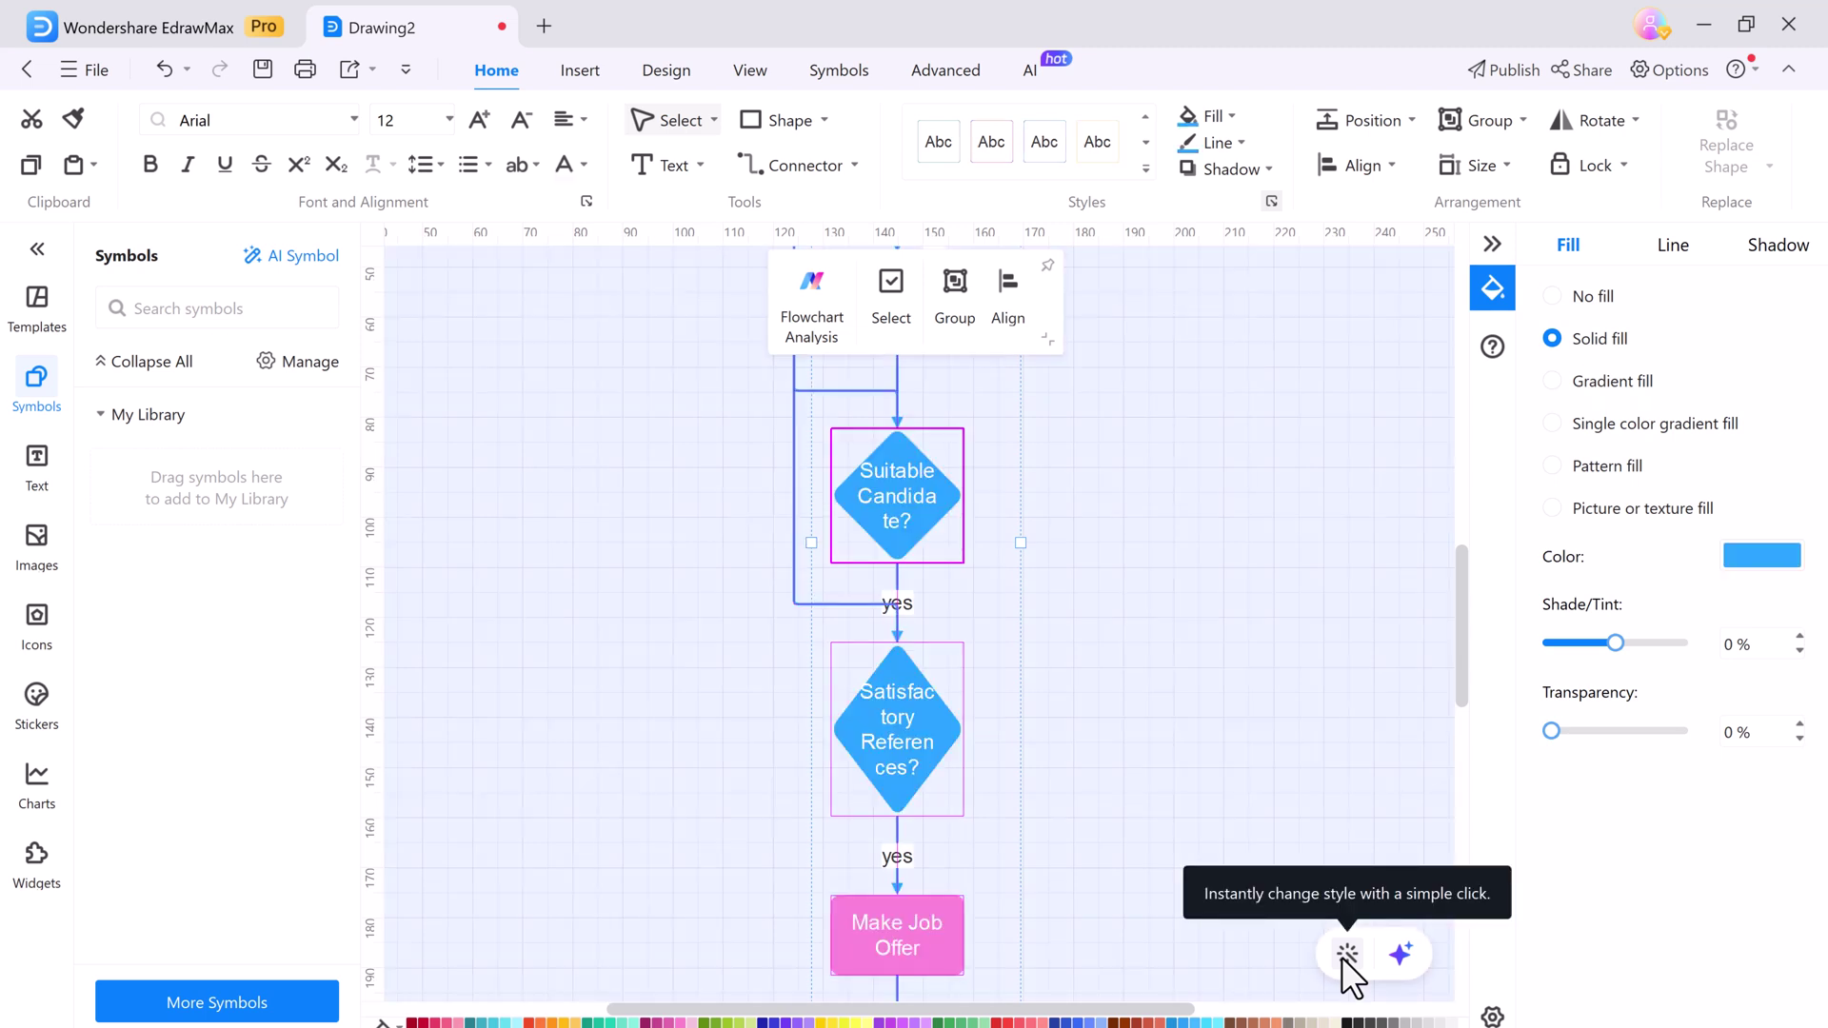
left_click(1342, 957)
left_click(1345, 955)
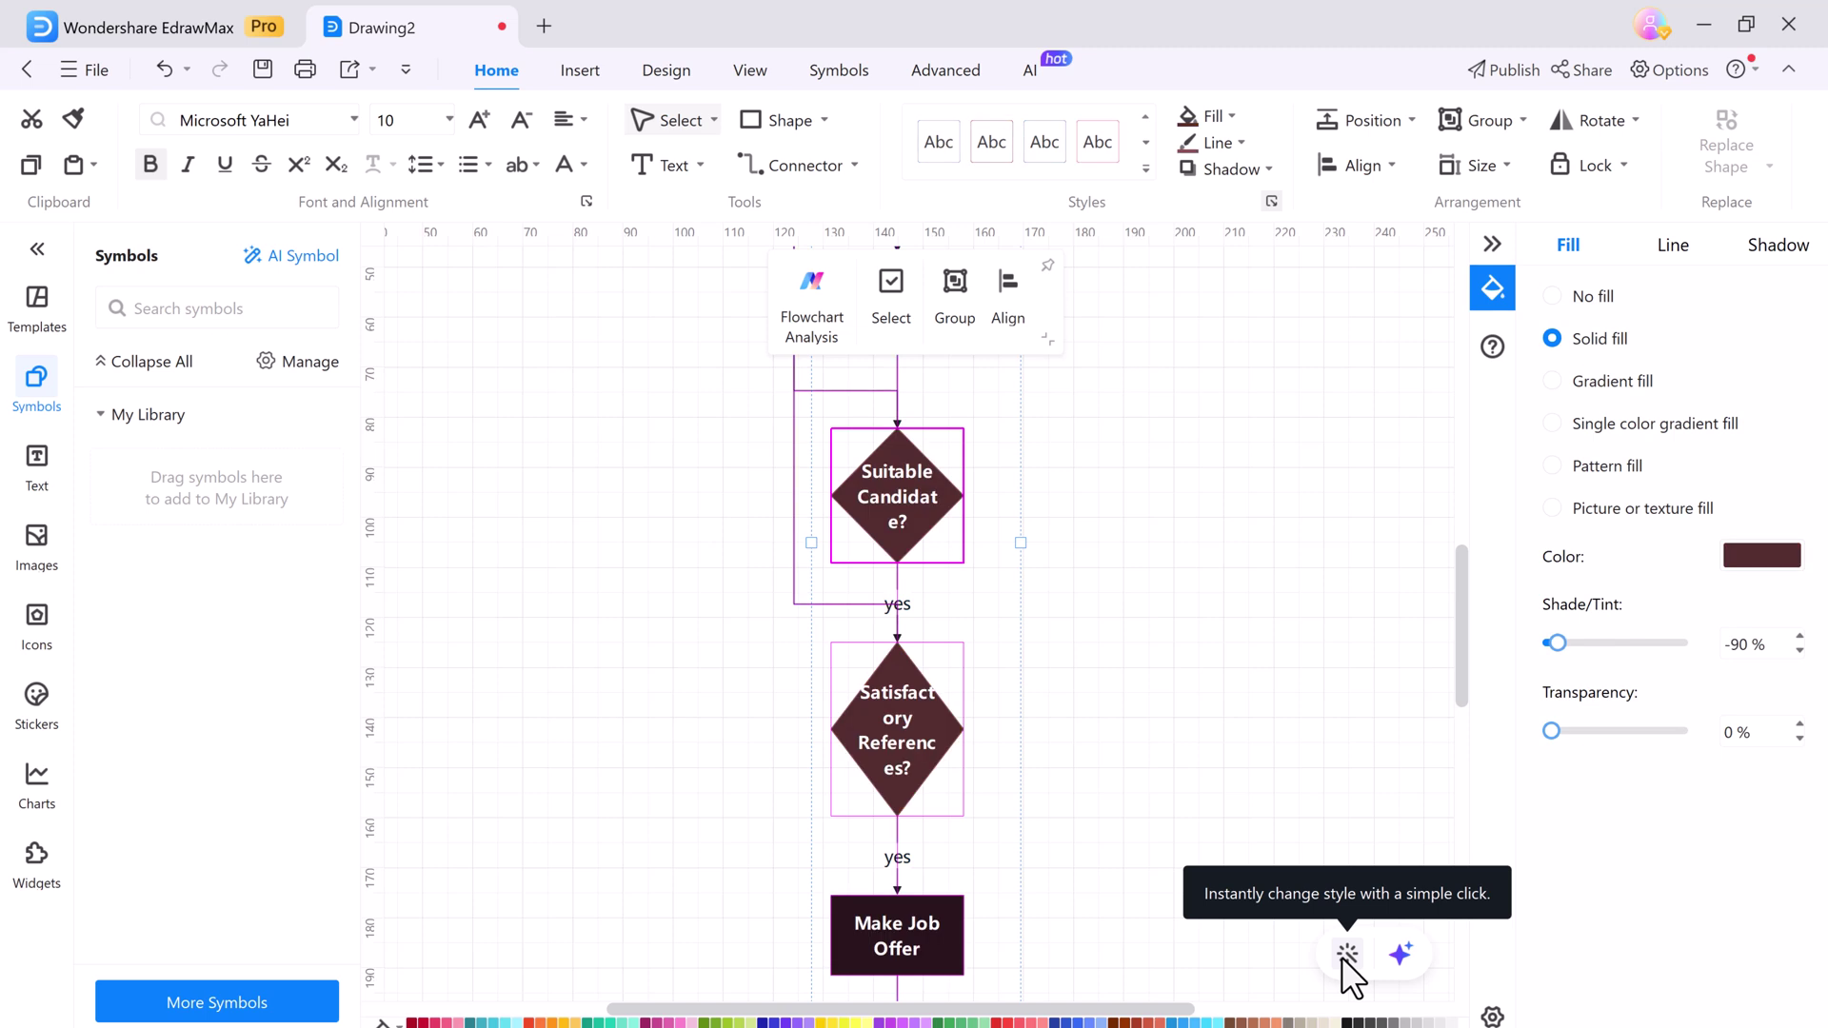
left_click(1345, 955)
left_click(1345, 955)
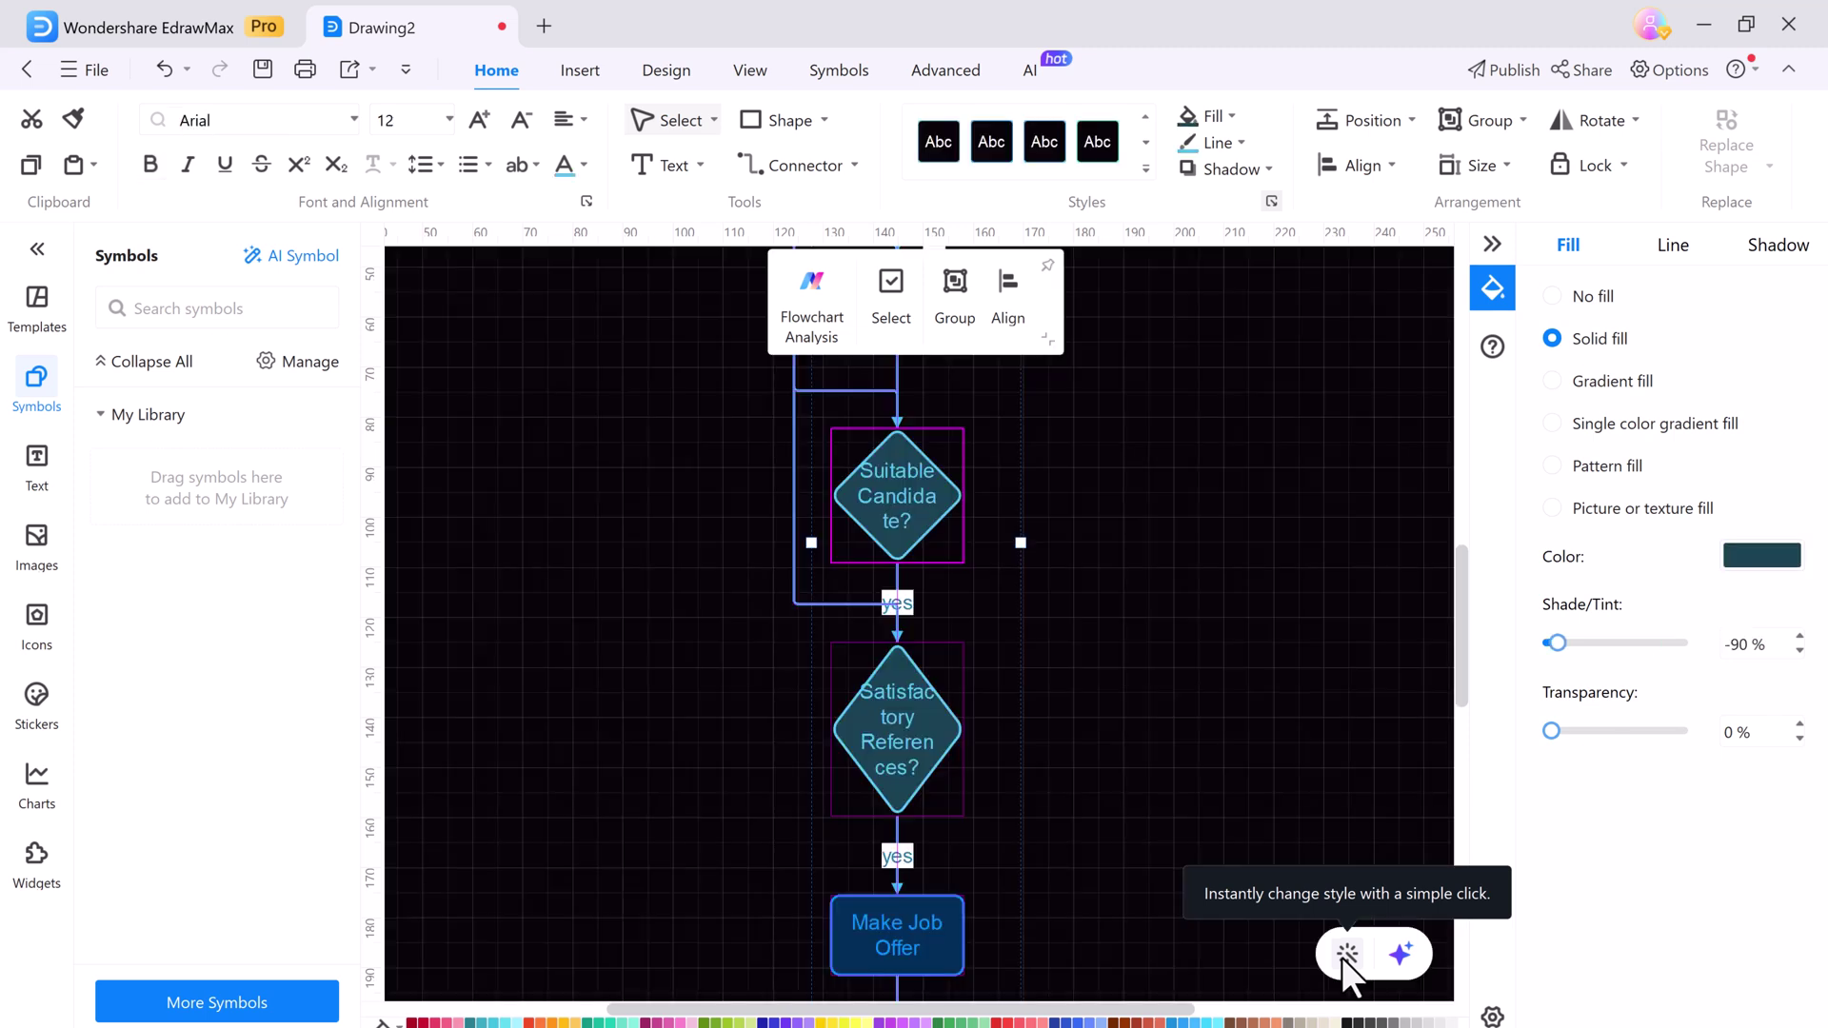
left_click(1343, 955)
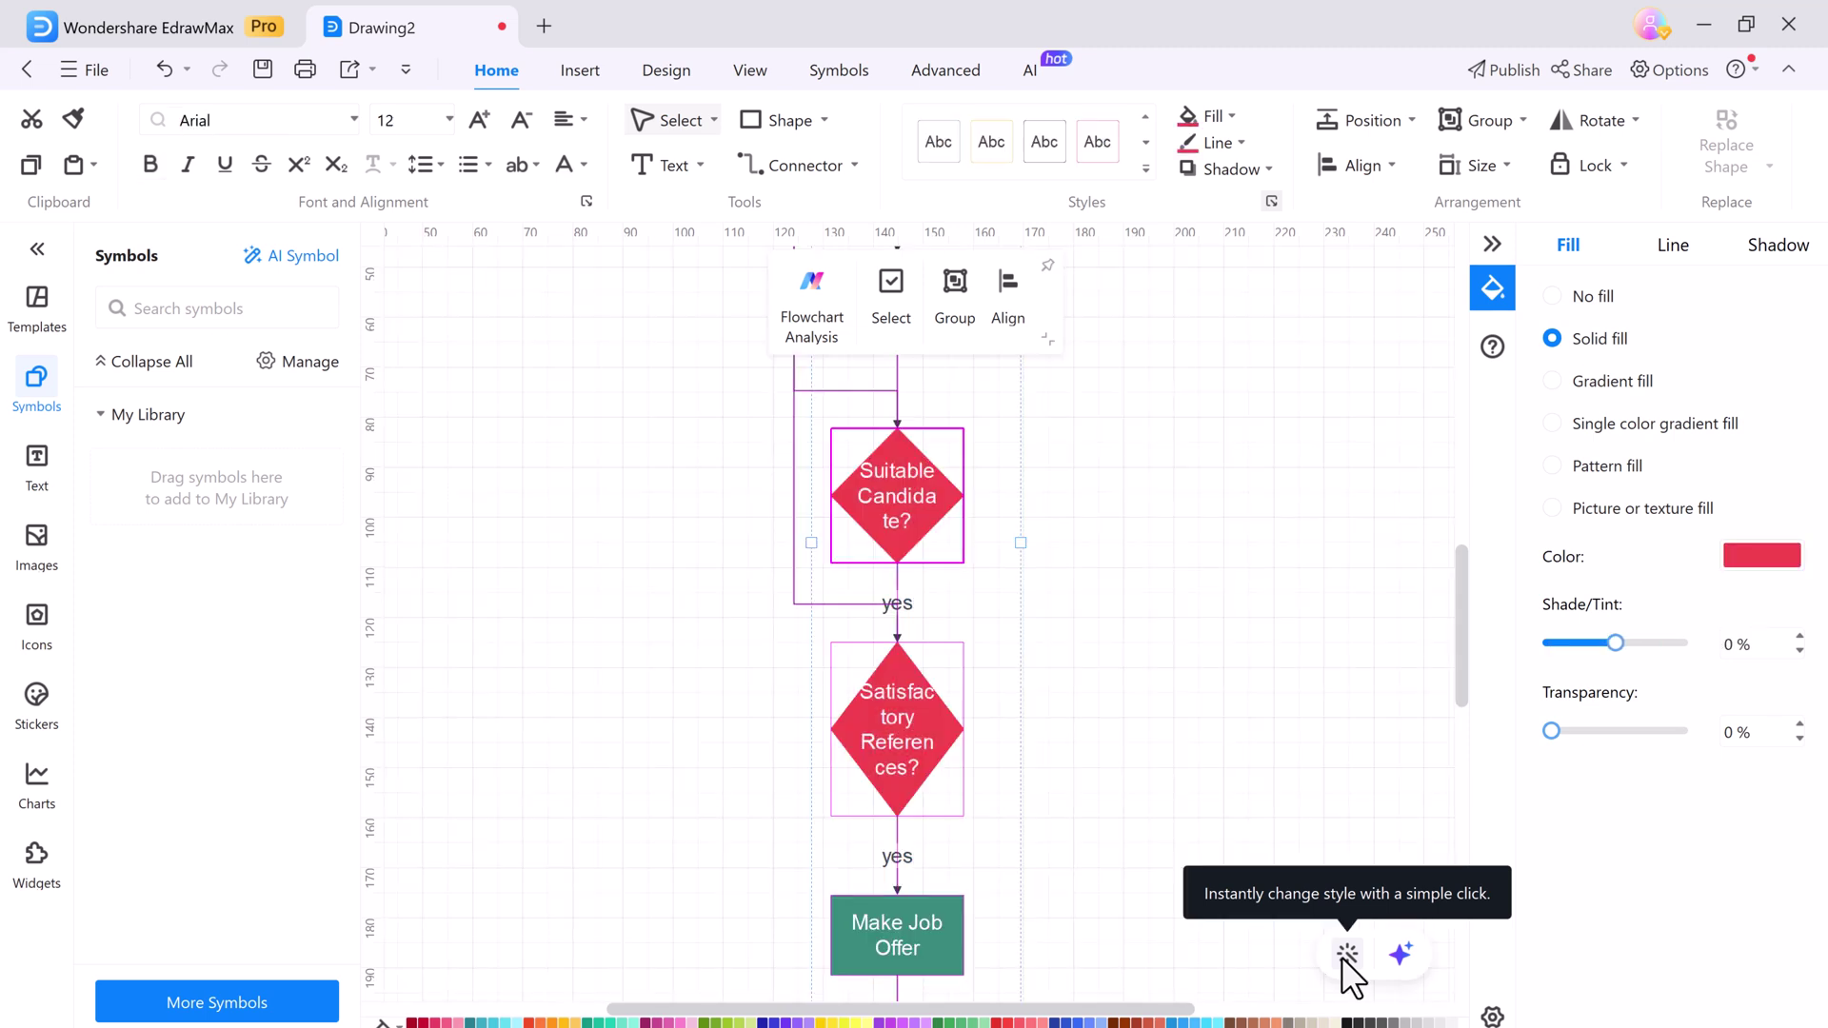
left_click(987, 424)
Toggle Flow Animation off and back on in View, then select the Suitable Candidate? diamond
scroll(986, 425, "up", 4)
left_click(766, 69)
left_click(754, 168)
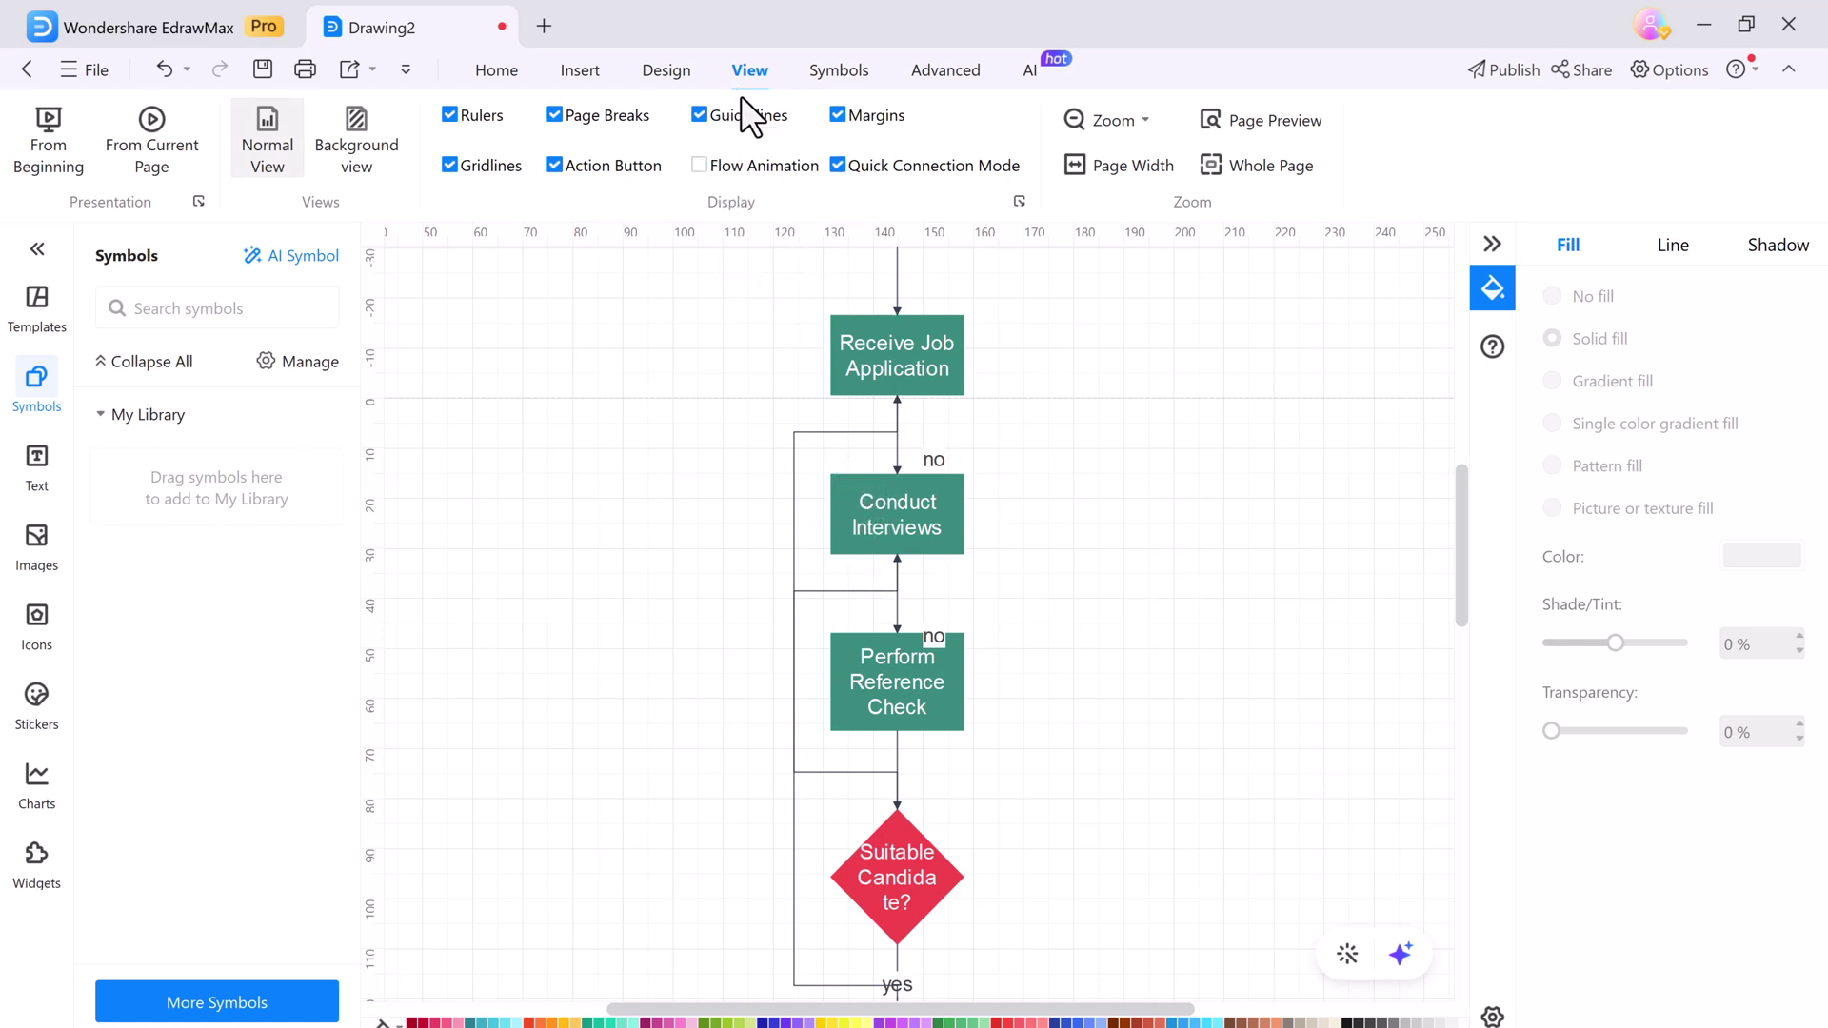
left_click(726, 168)
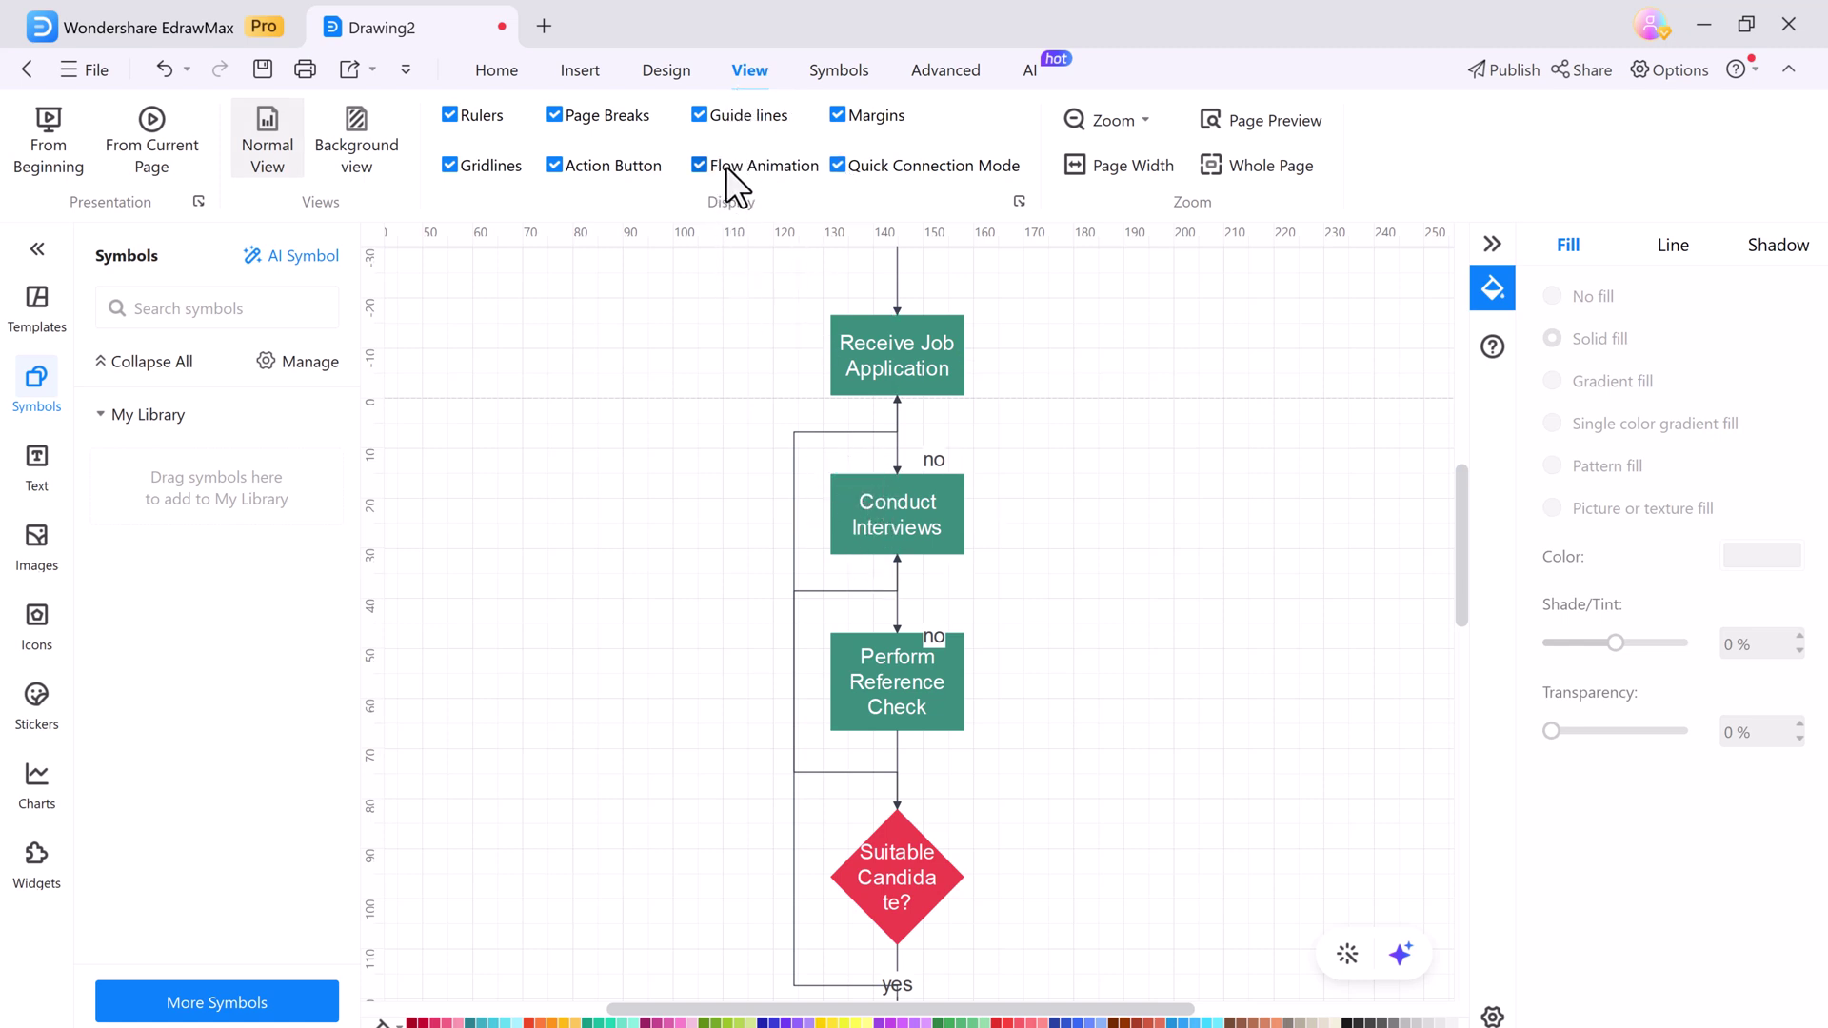
left_click(907, 867)
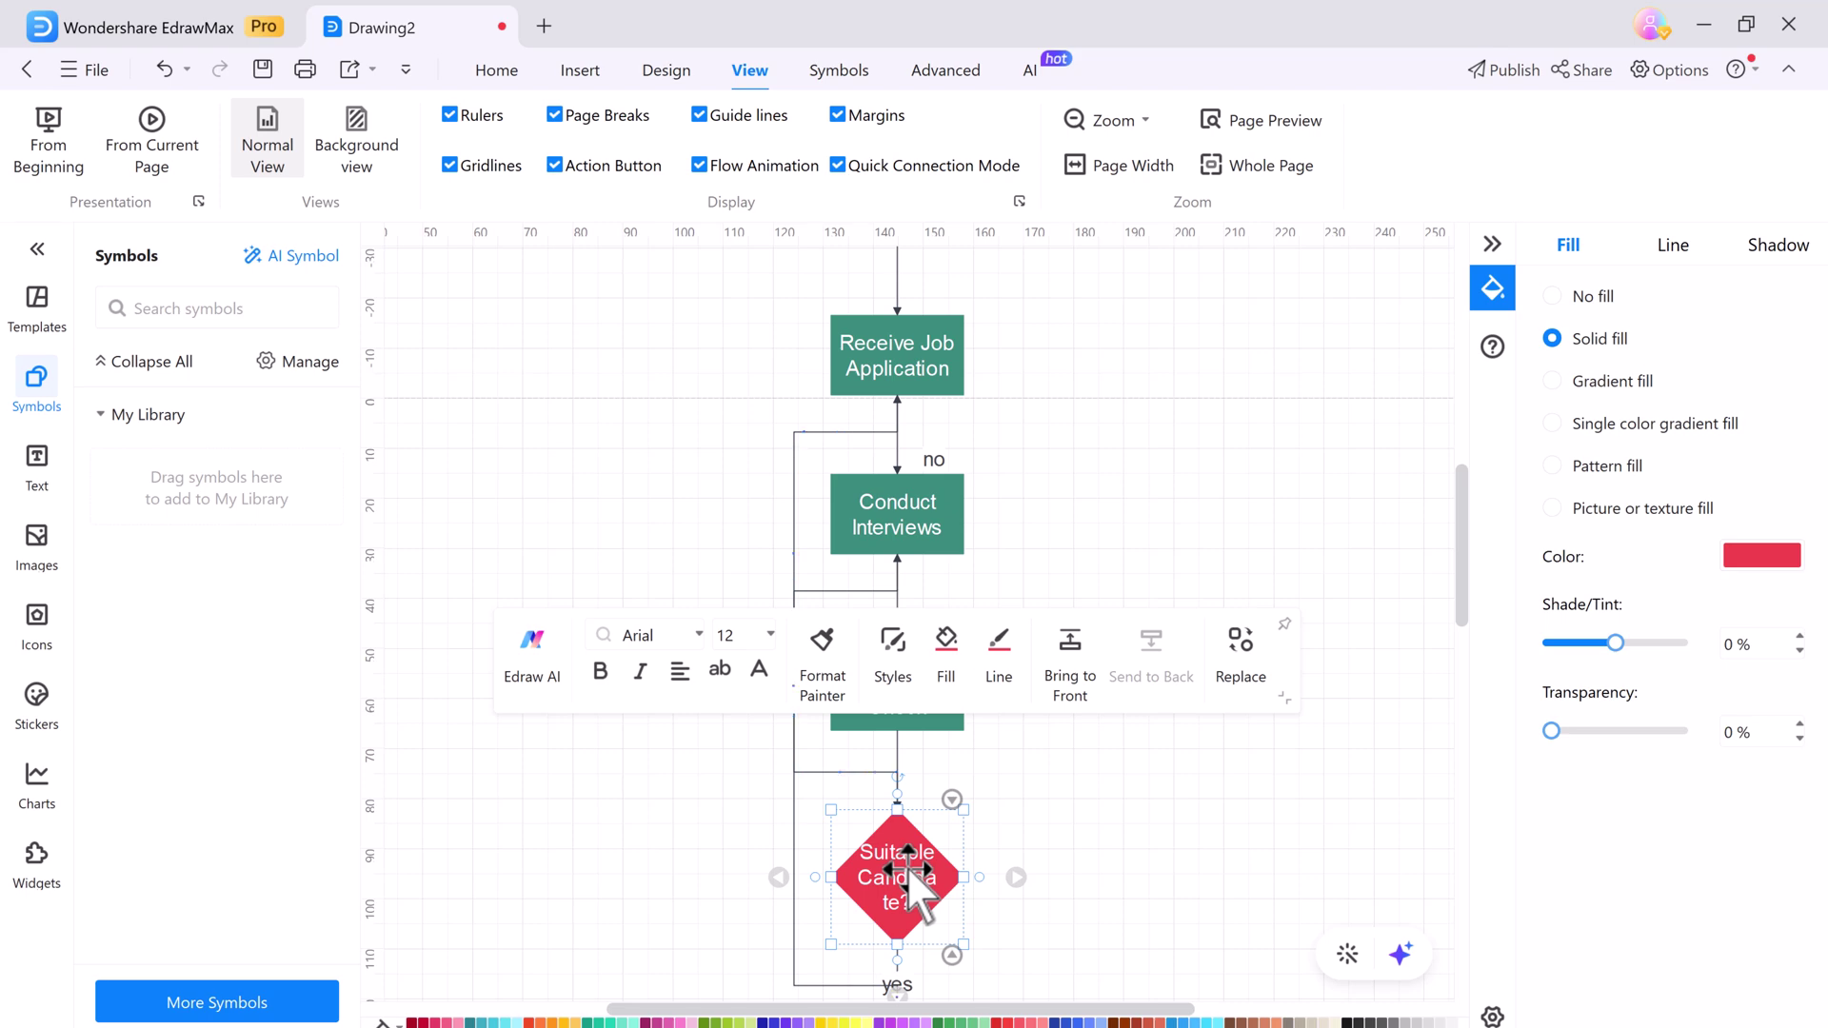
scroll(907, 867, "down", 2)
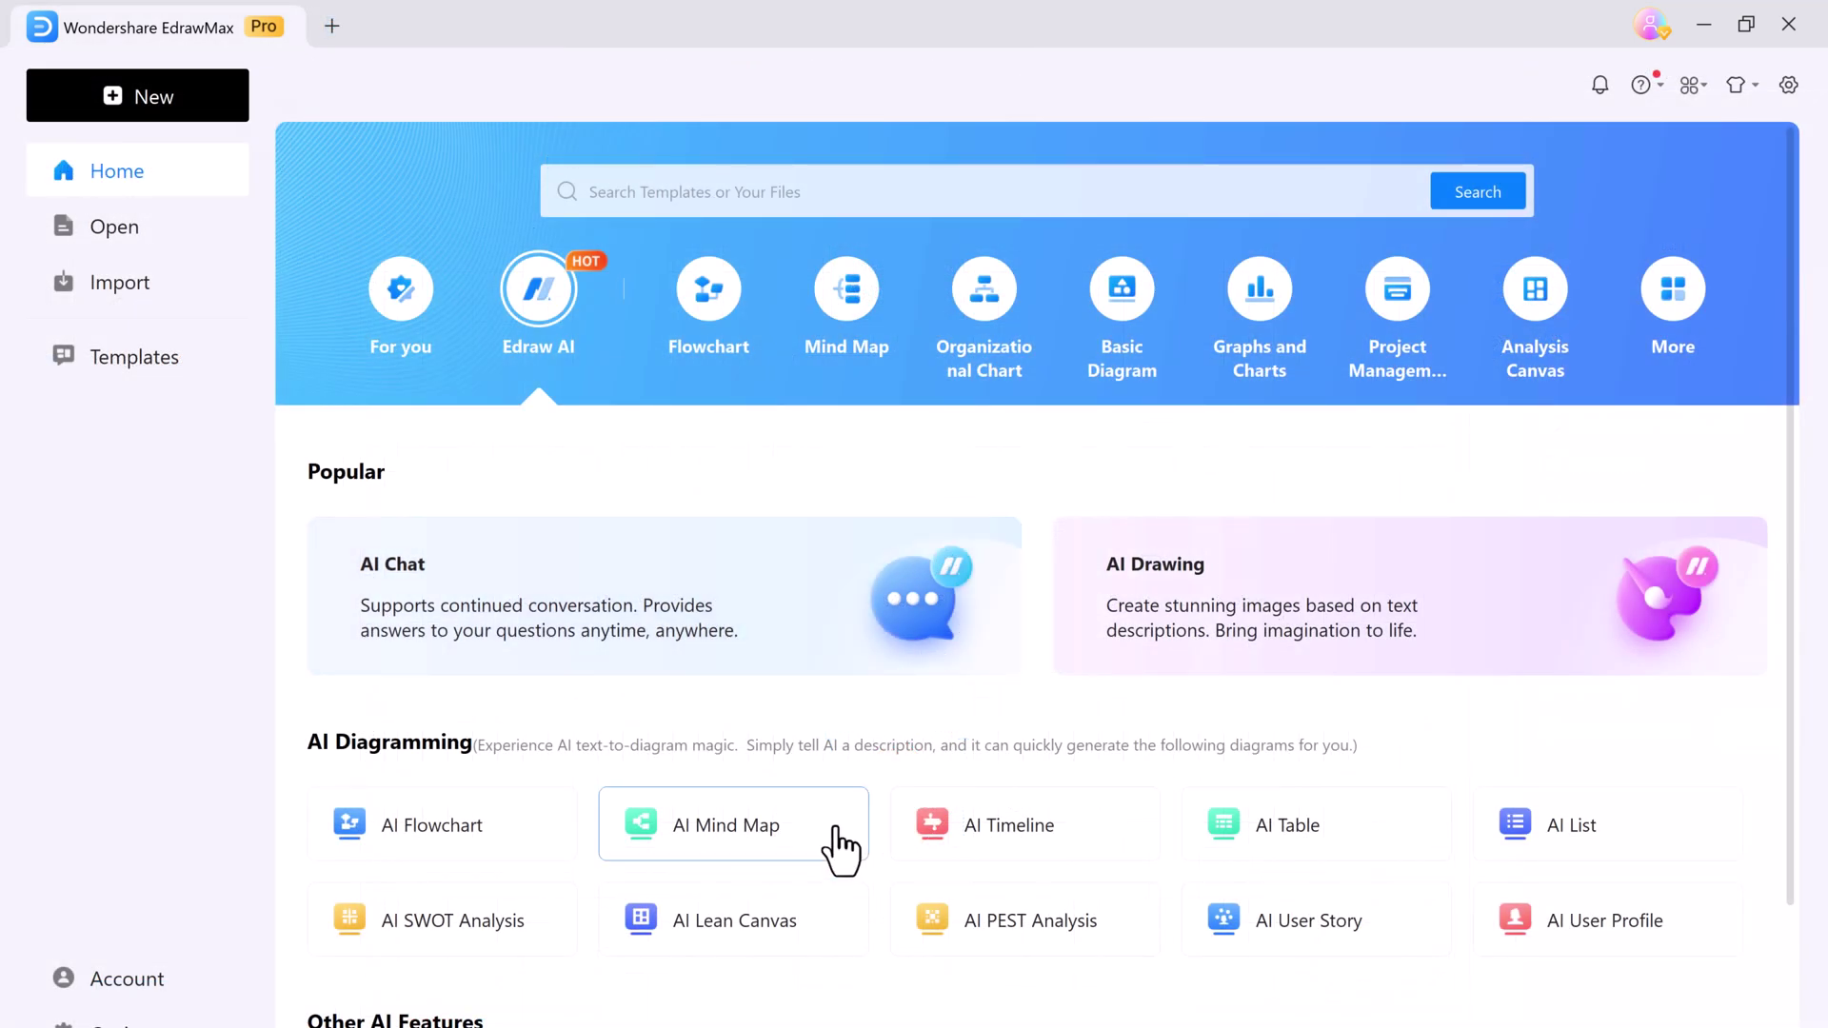
Start a new AI mind map drawing and request a Mind Map for 'choose a care'
left_click(837, 735)
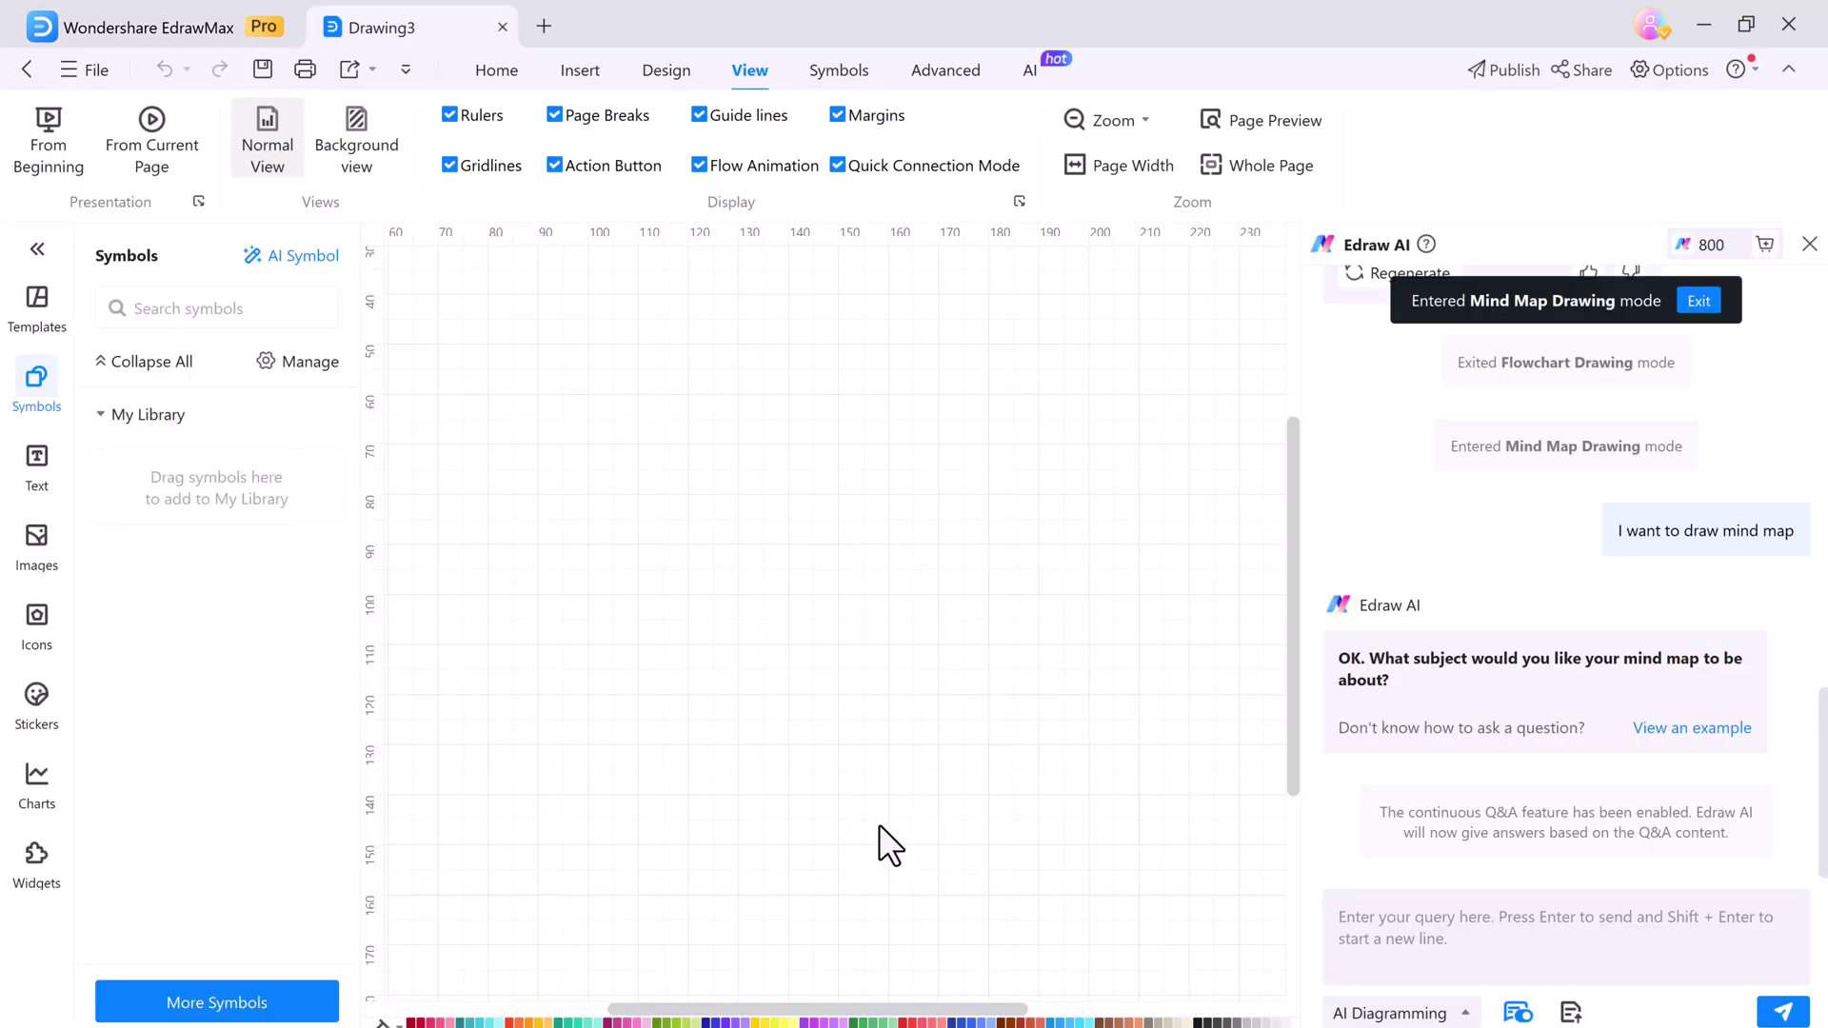
left_click(1397, 910)
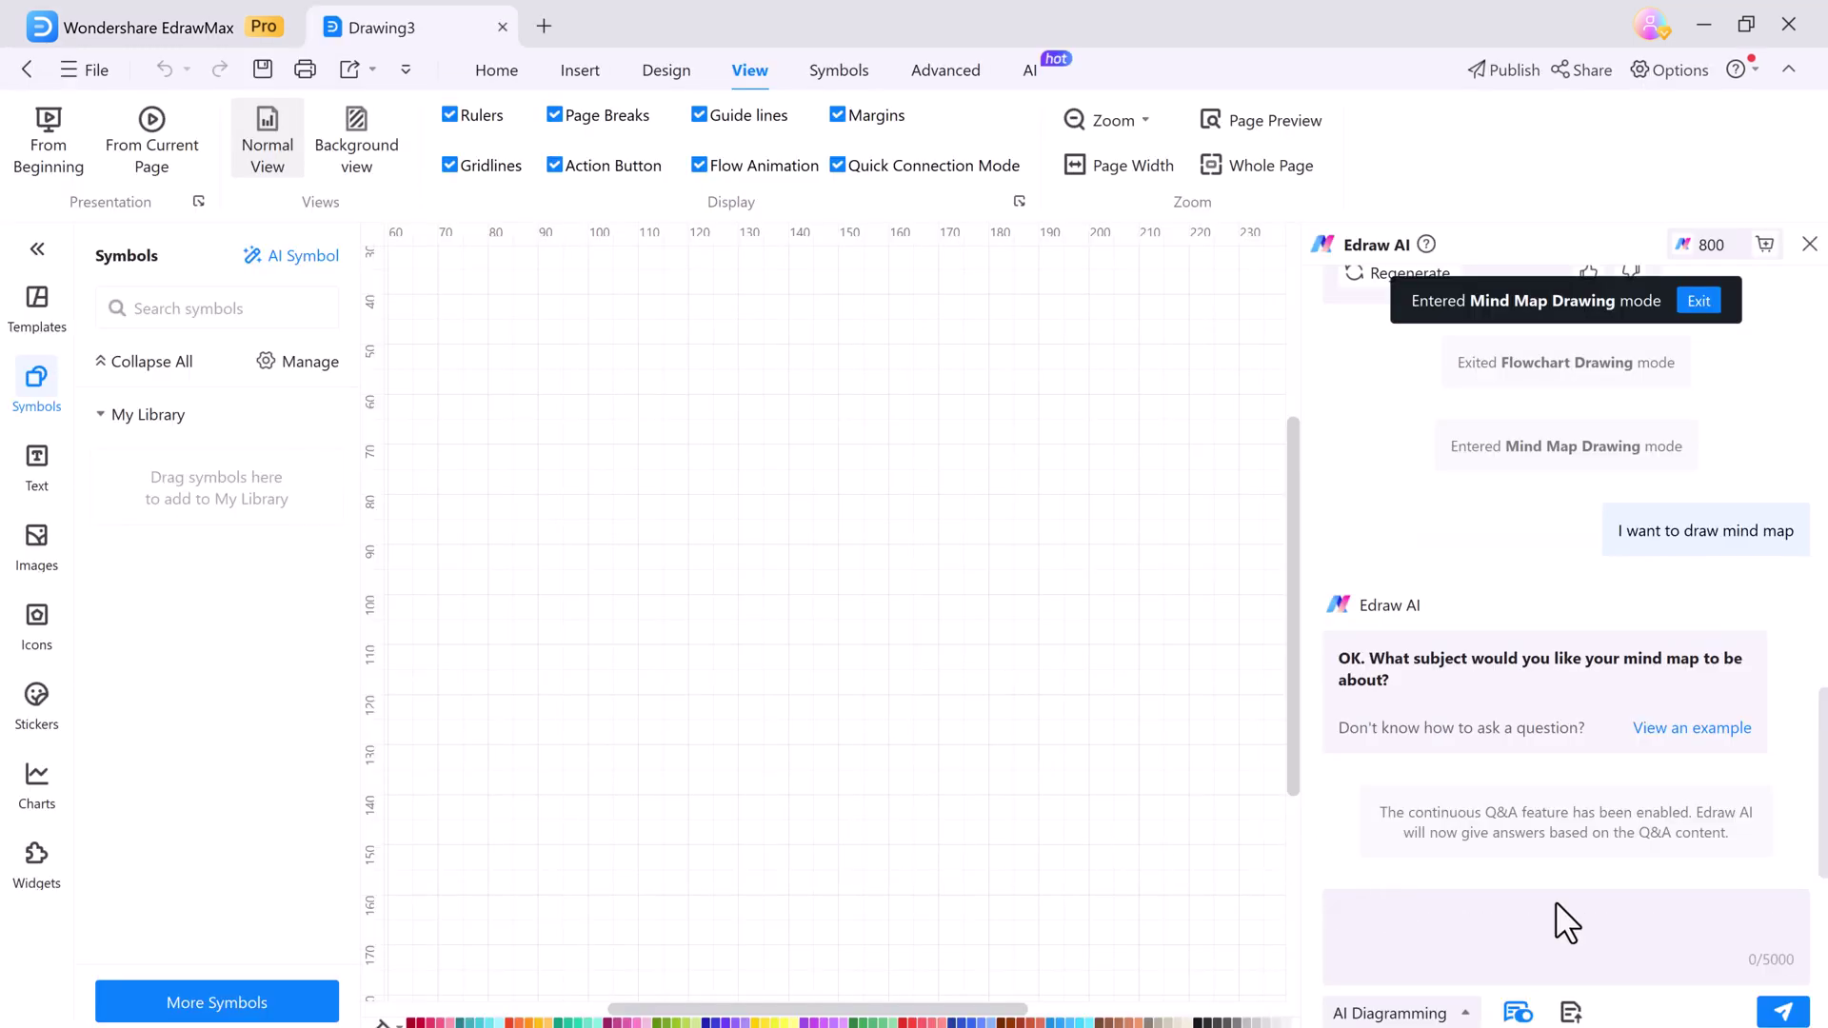
type("choose a care")
left_click(1391, 1013)
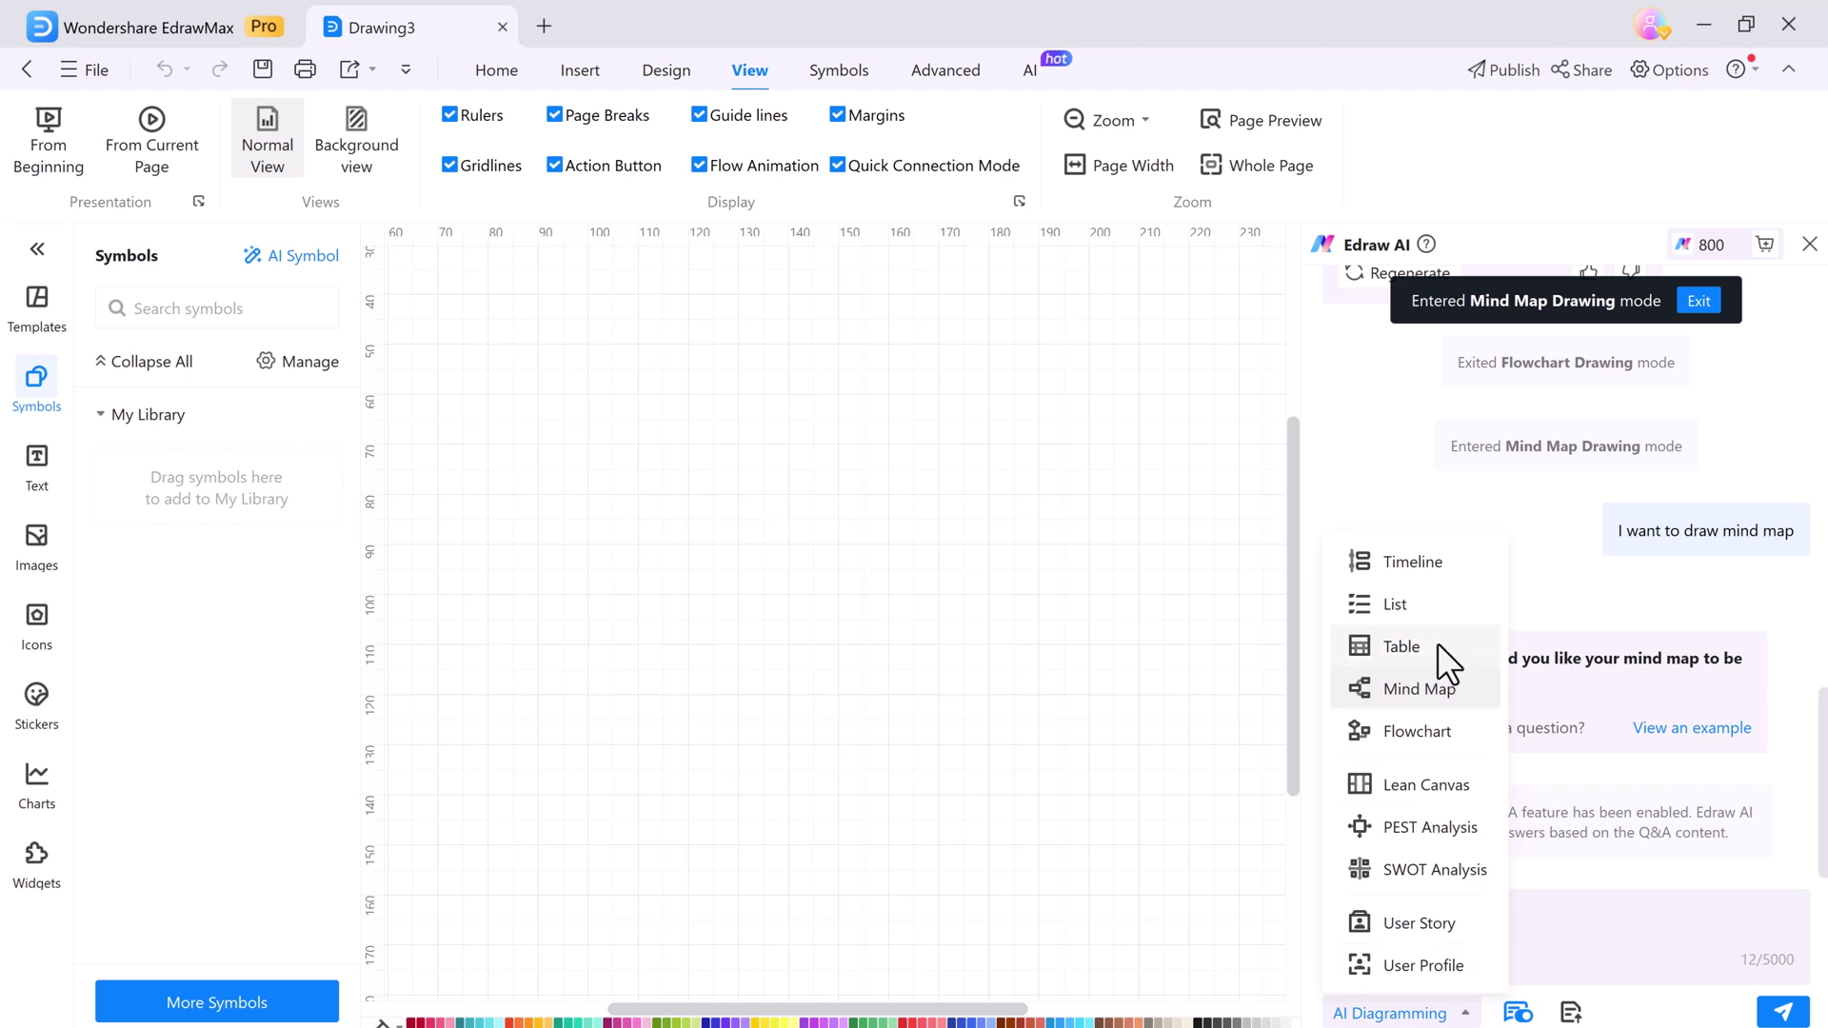
left_click(1438, 685)
left_click(1783, 1012)
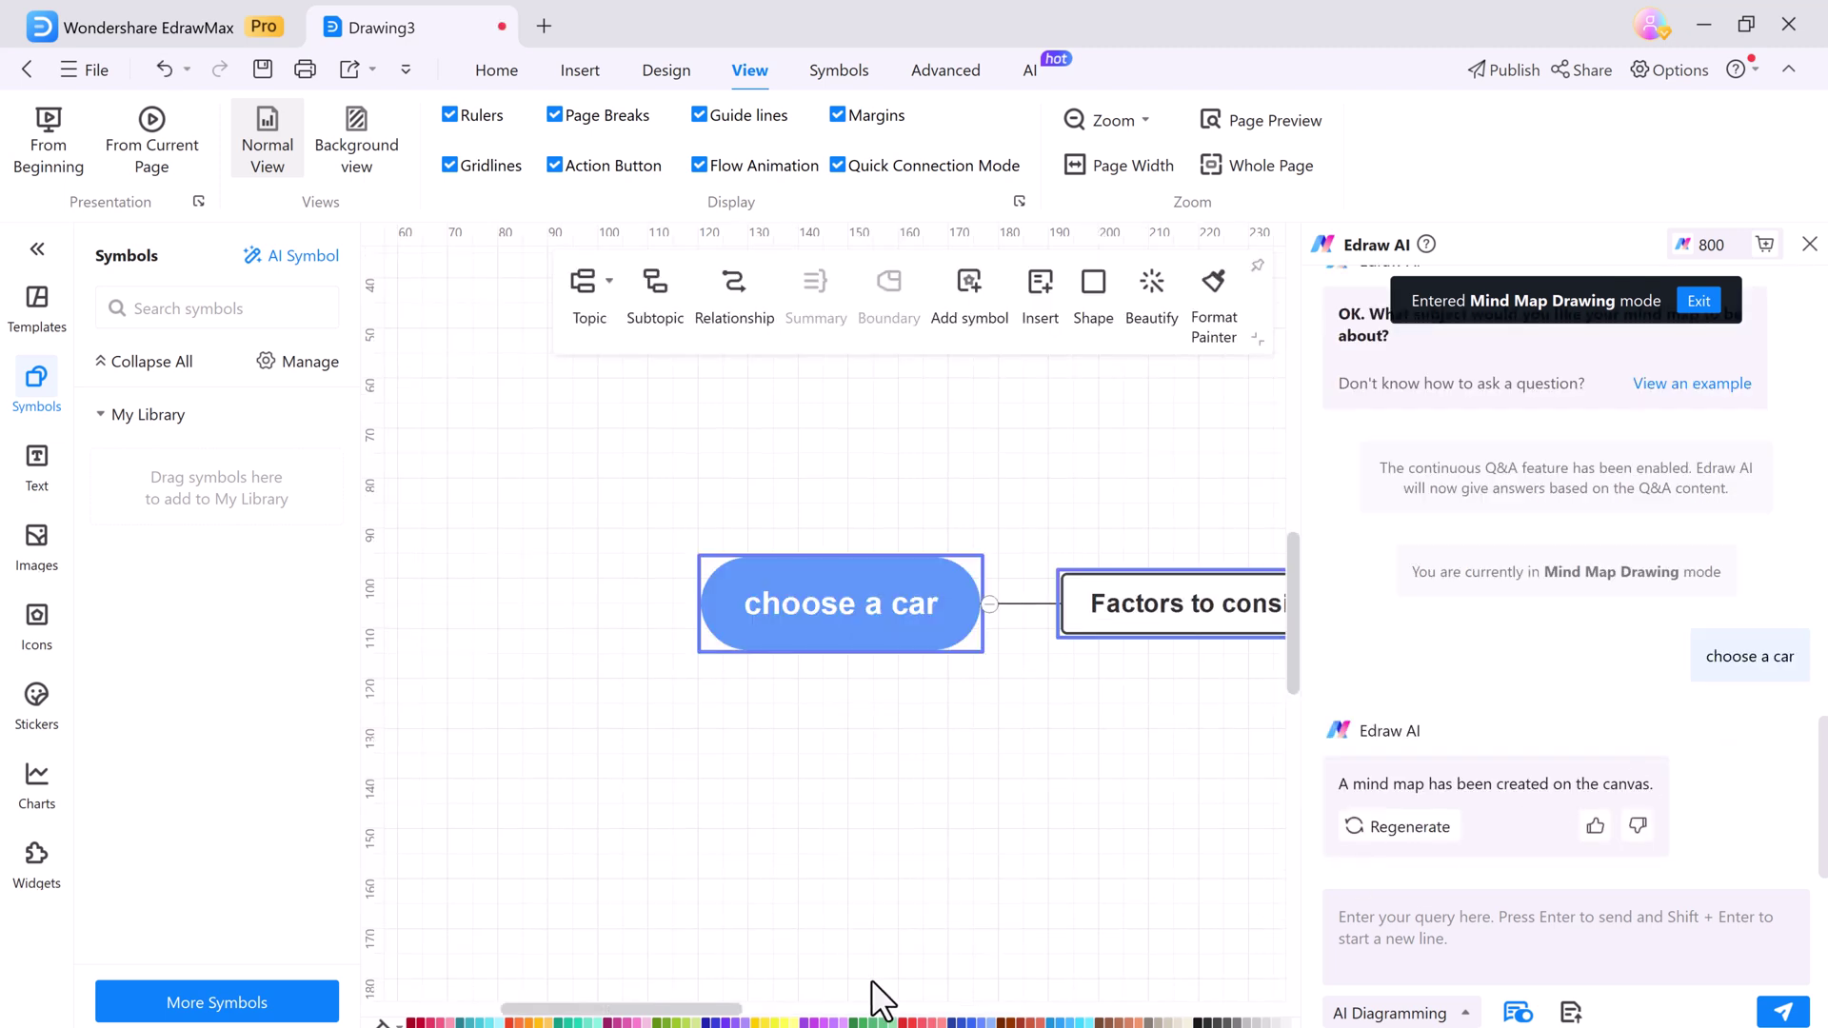
Apply the Beautify style that shows the 'choose a car' central topic in red
scroll(829, 1011, "right", 3)
left_click_drag(826, 1014, 968, 1012)
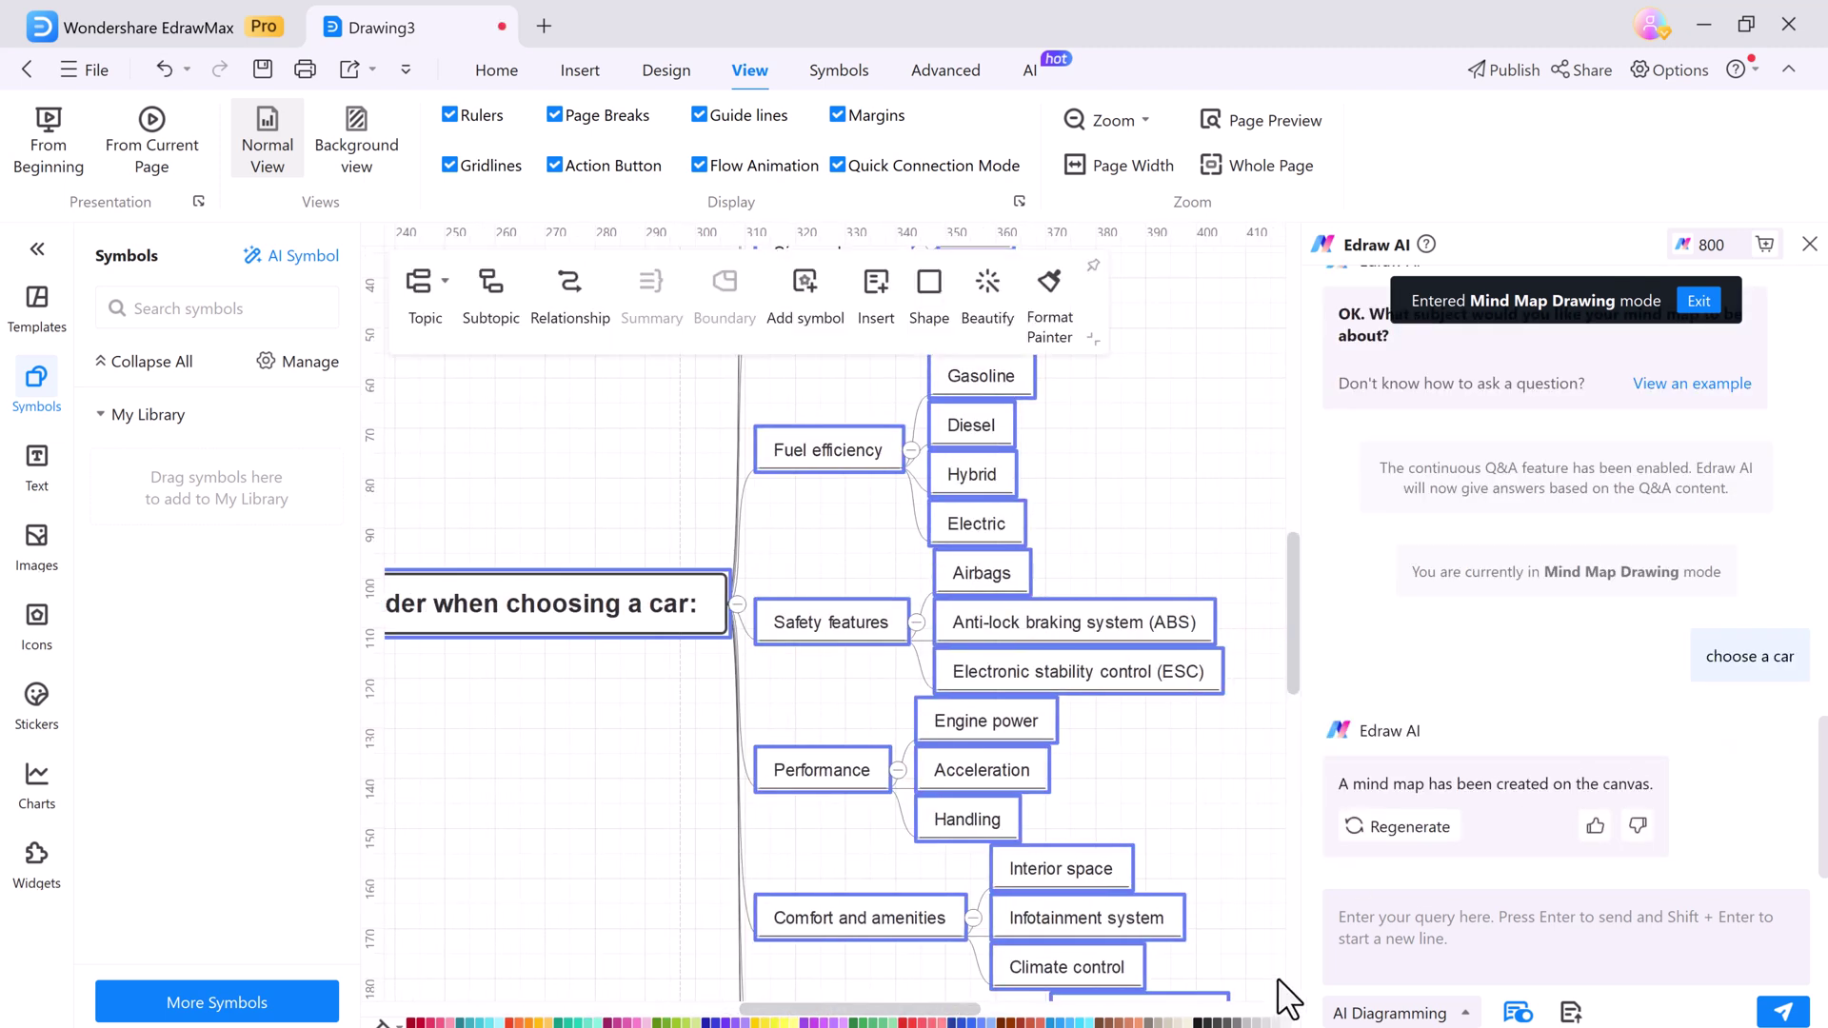
scroll(830, 618, "down", 5)
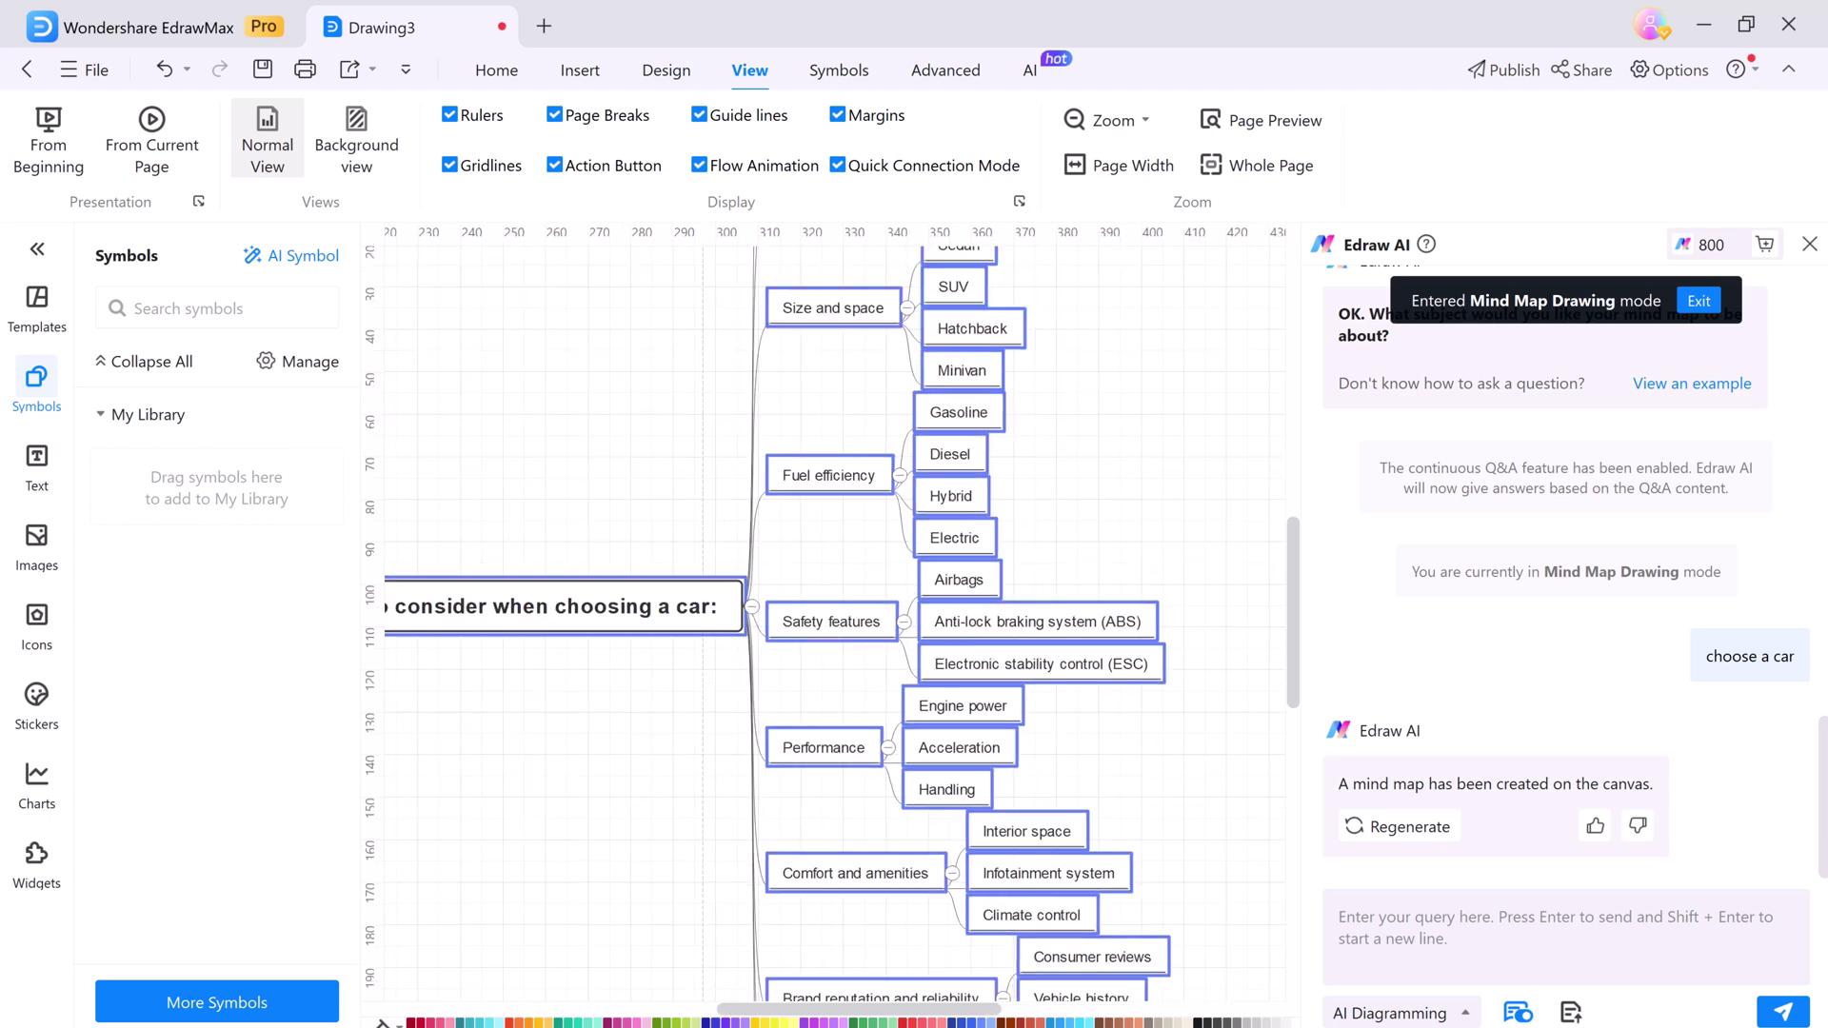
scroll(830, 618, "down", 2)
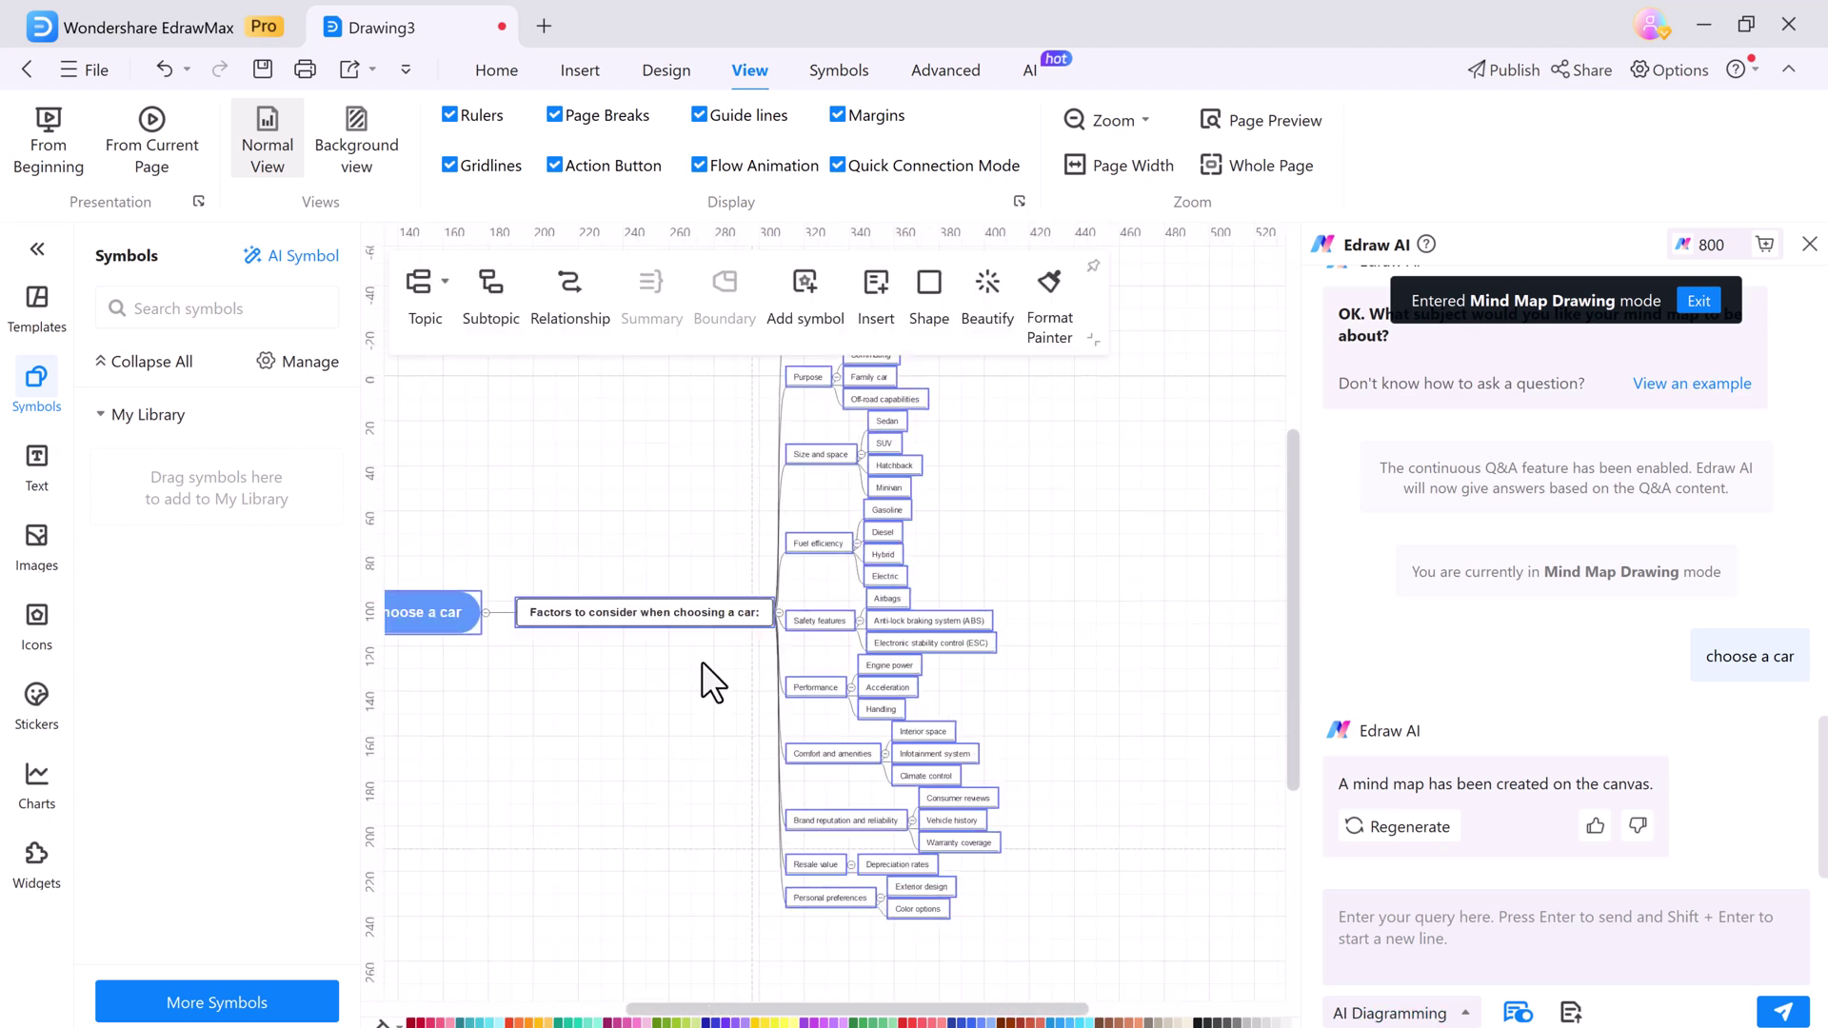
scroll(702, 664, "up", 2)
left_click(982, 298)
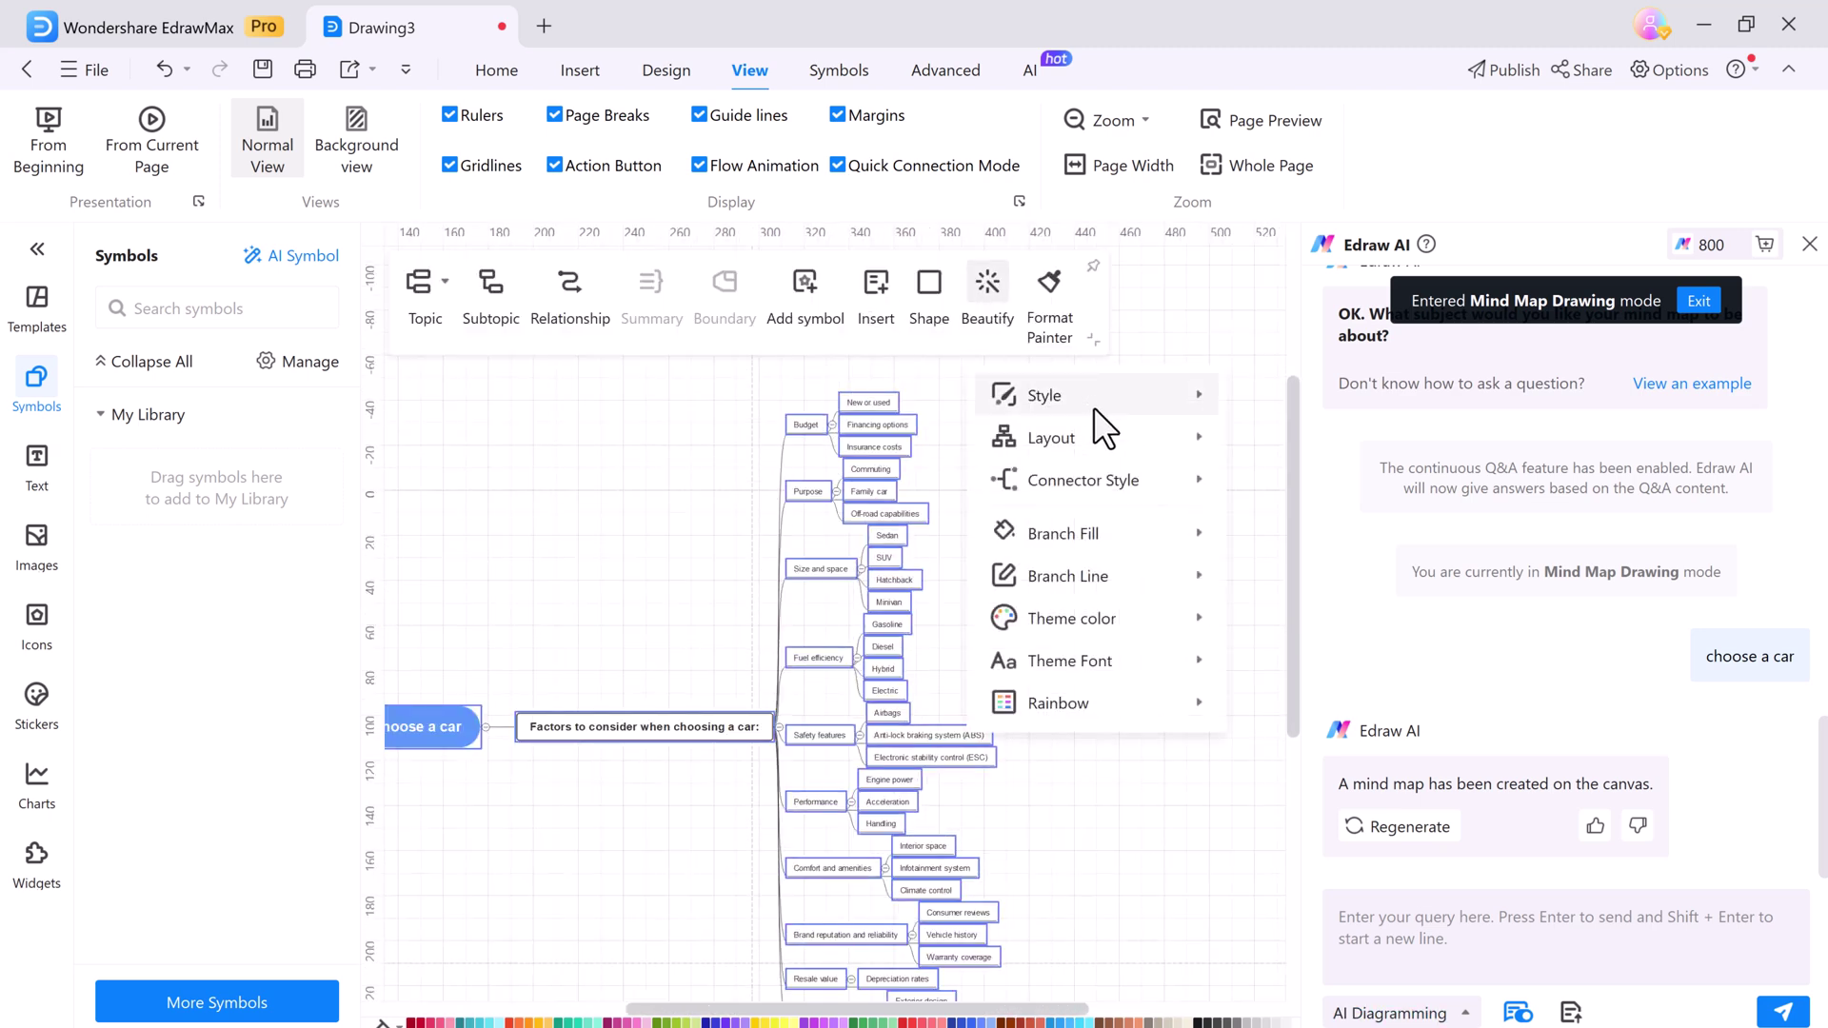
mouse_move(1094, 408)
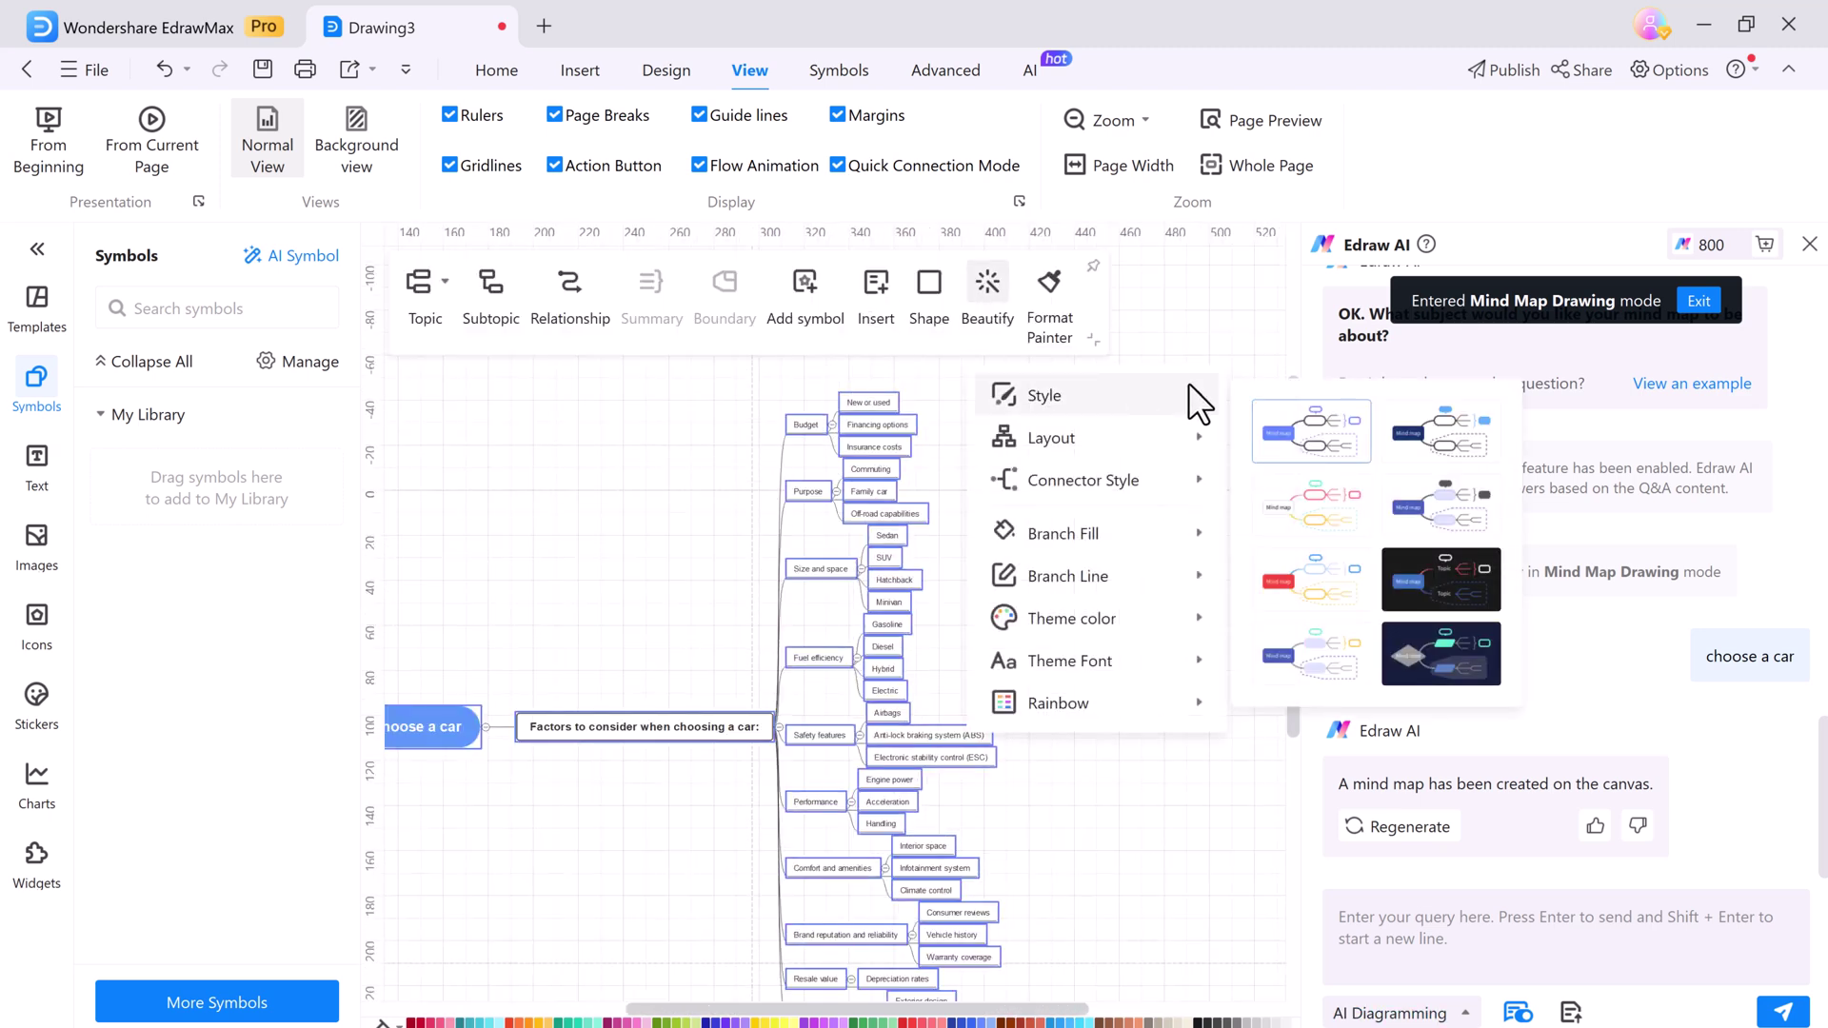
left_click(1294, 584)
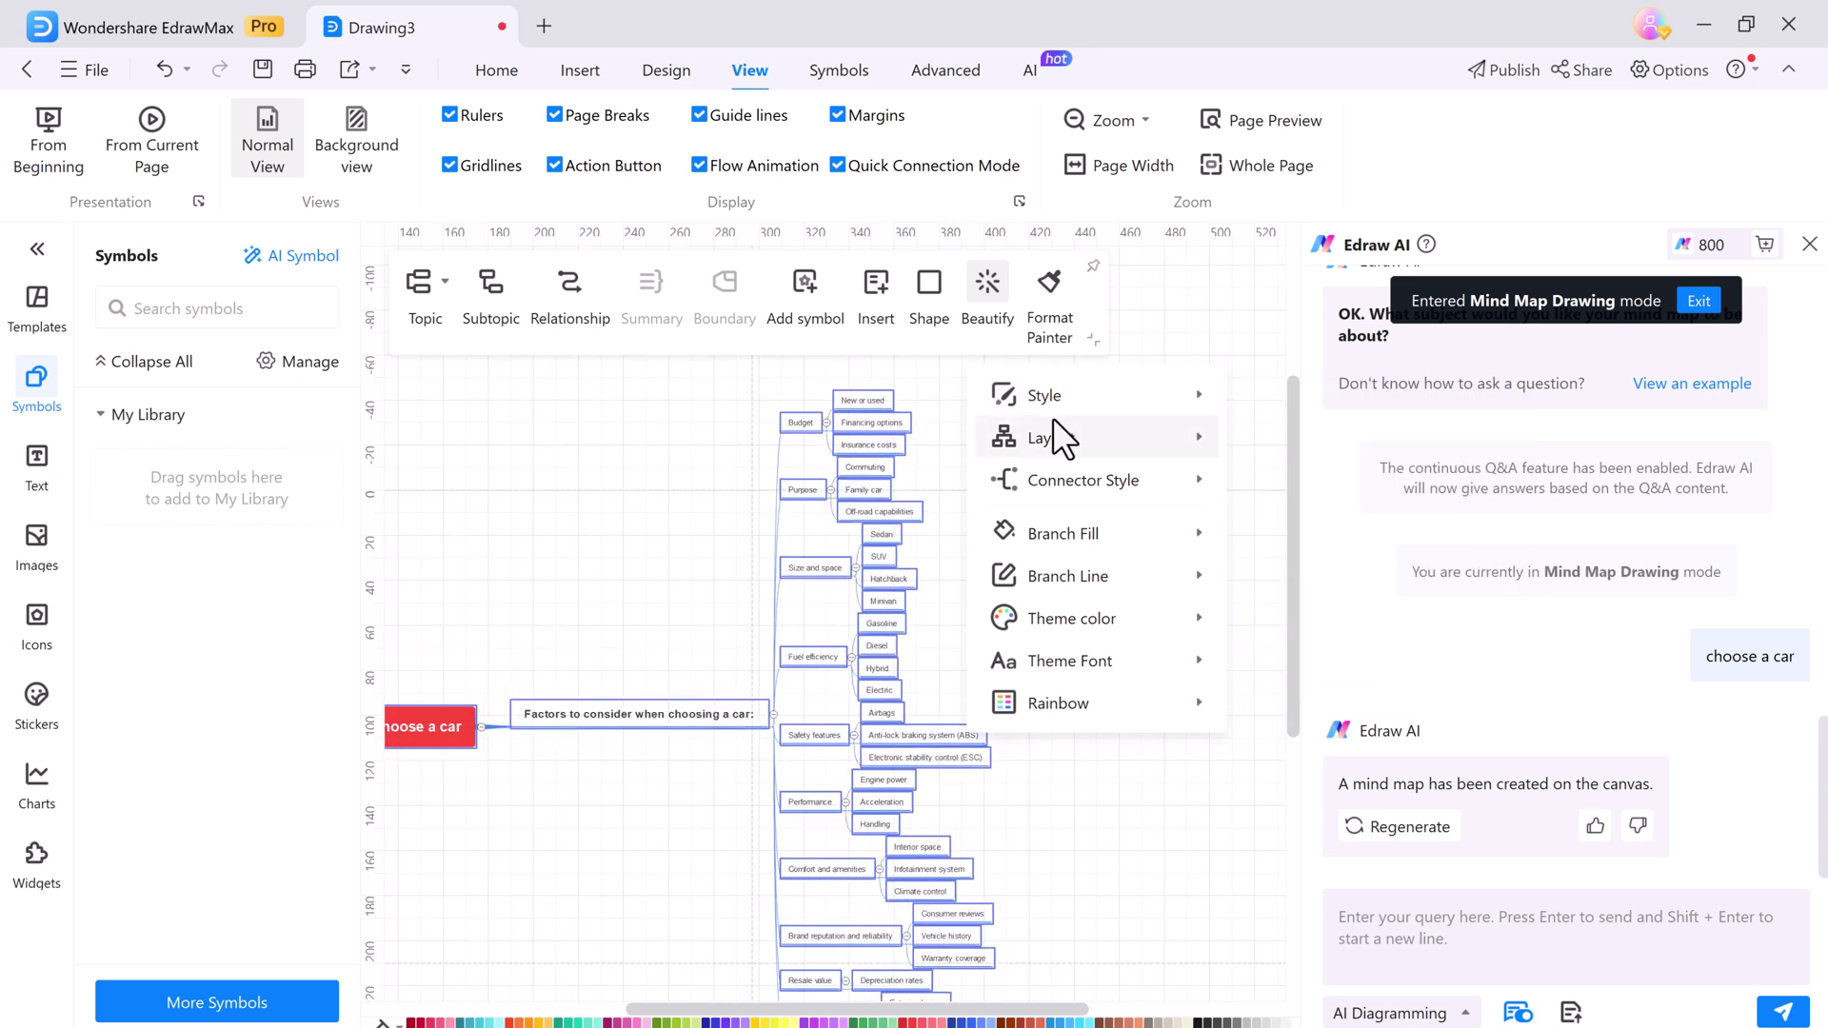
mouse_move(1077, 438)
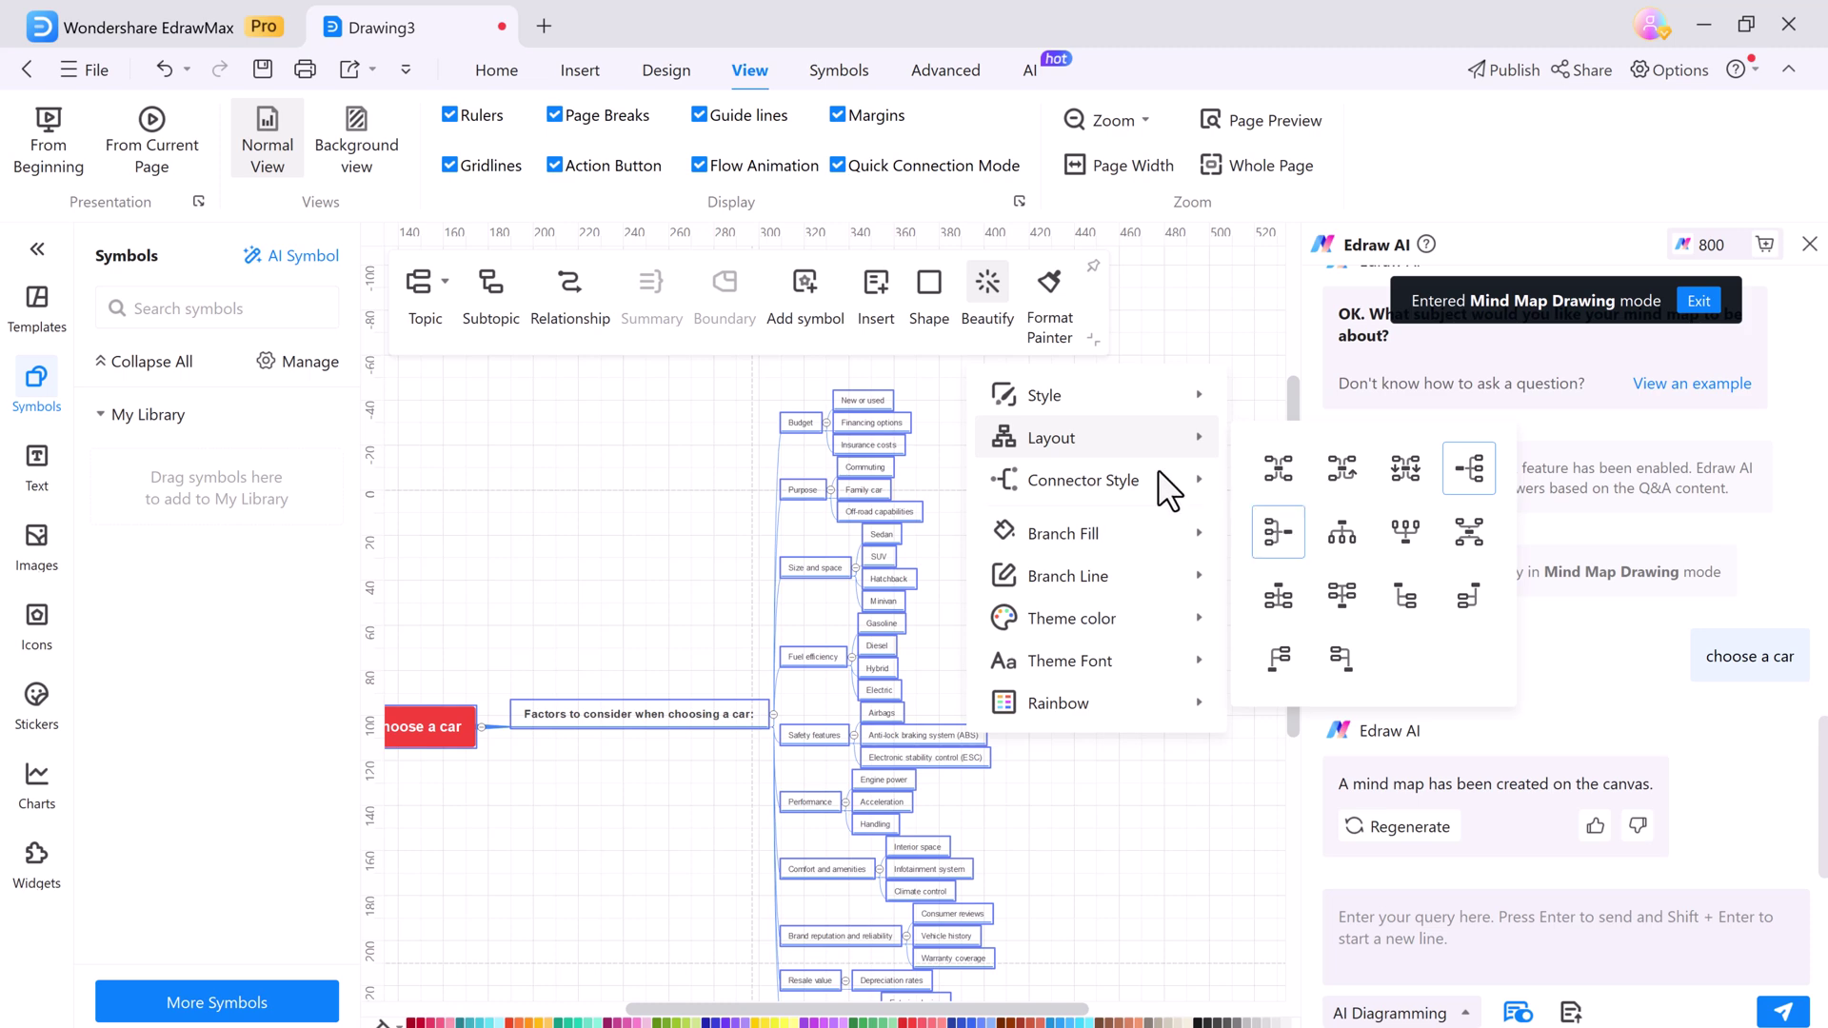
scroll(1243, 657, "left", 3)
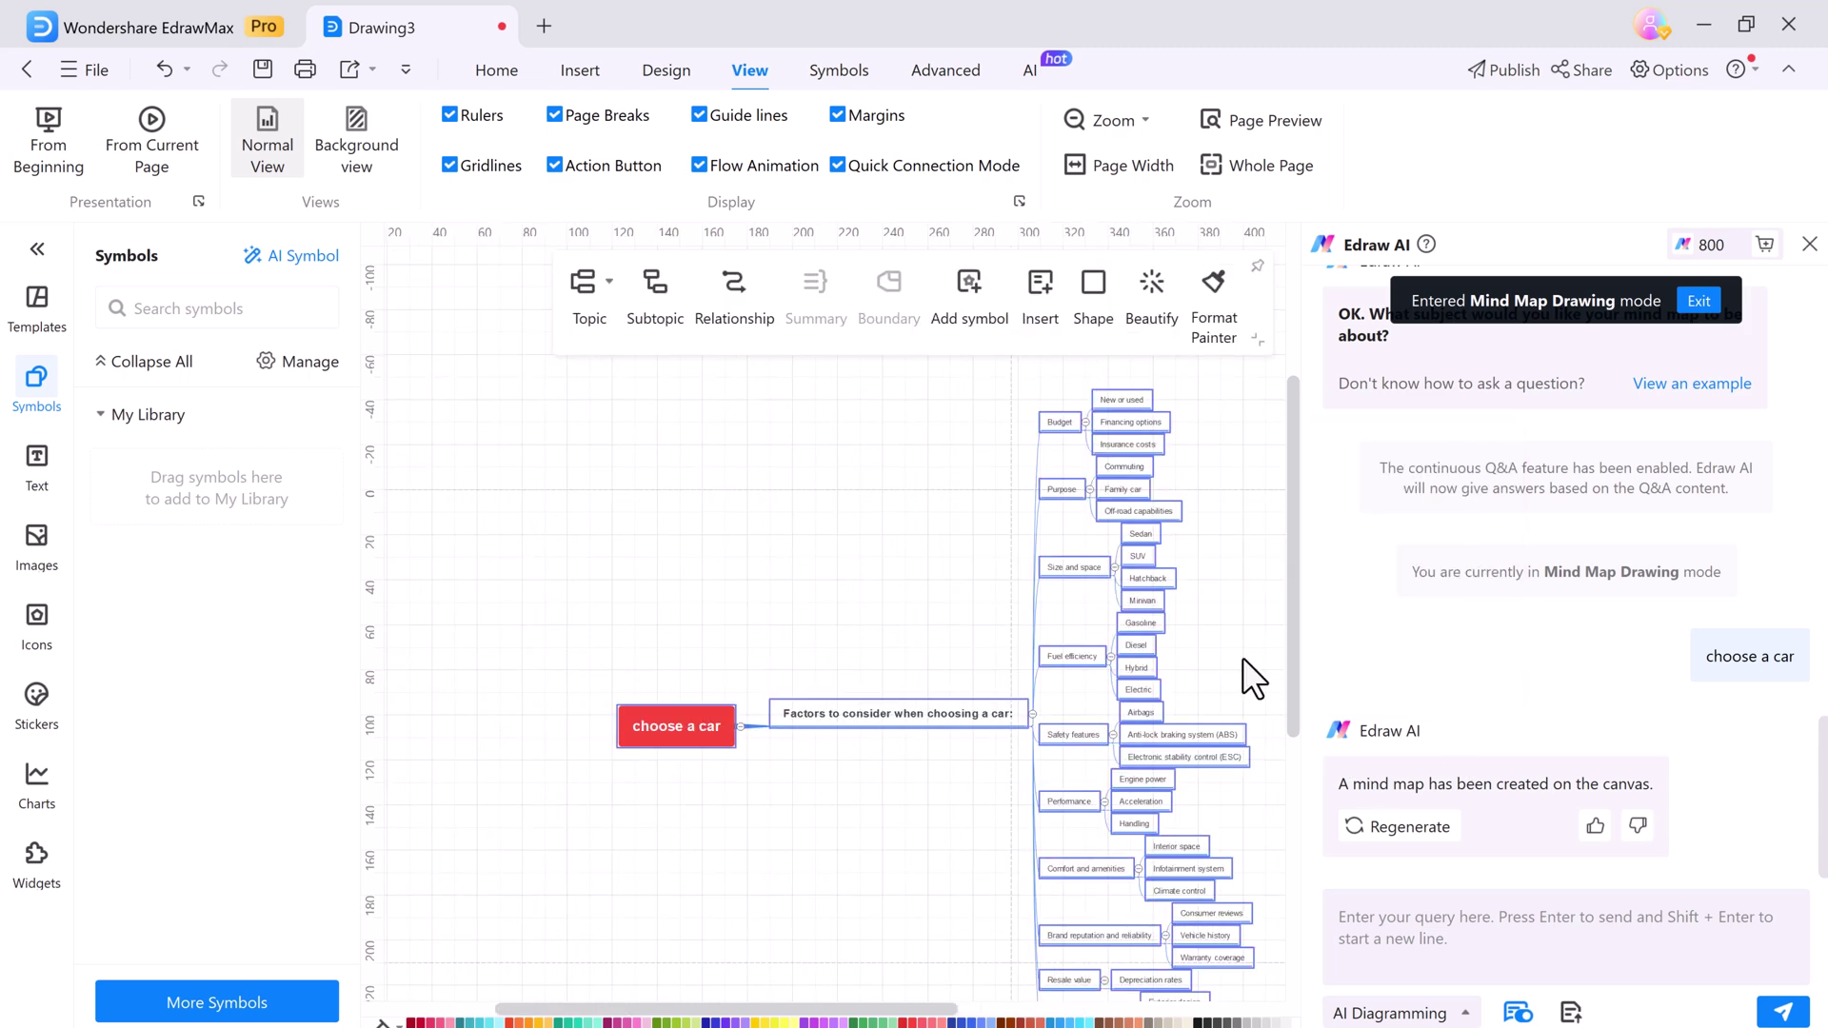
Select the Anti-lock braking system (ABS) topic and have Edraw AI continue expanding it
left_click(968, 291)
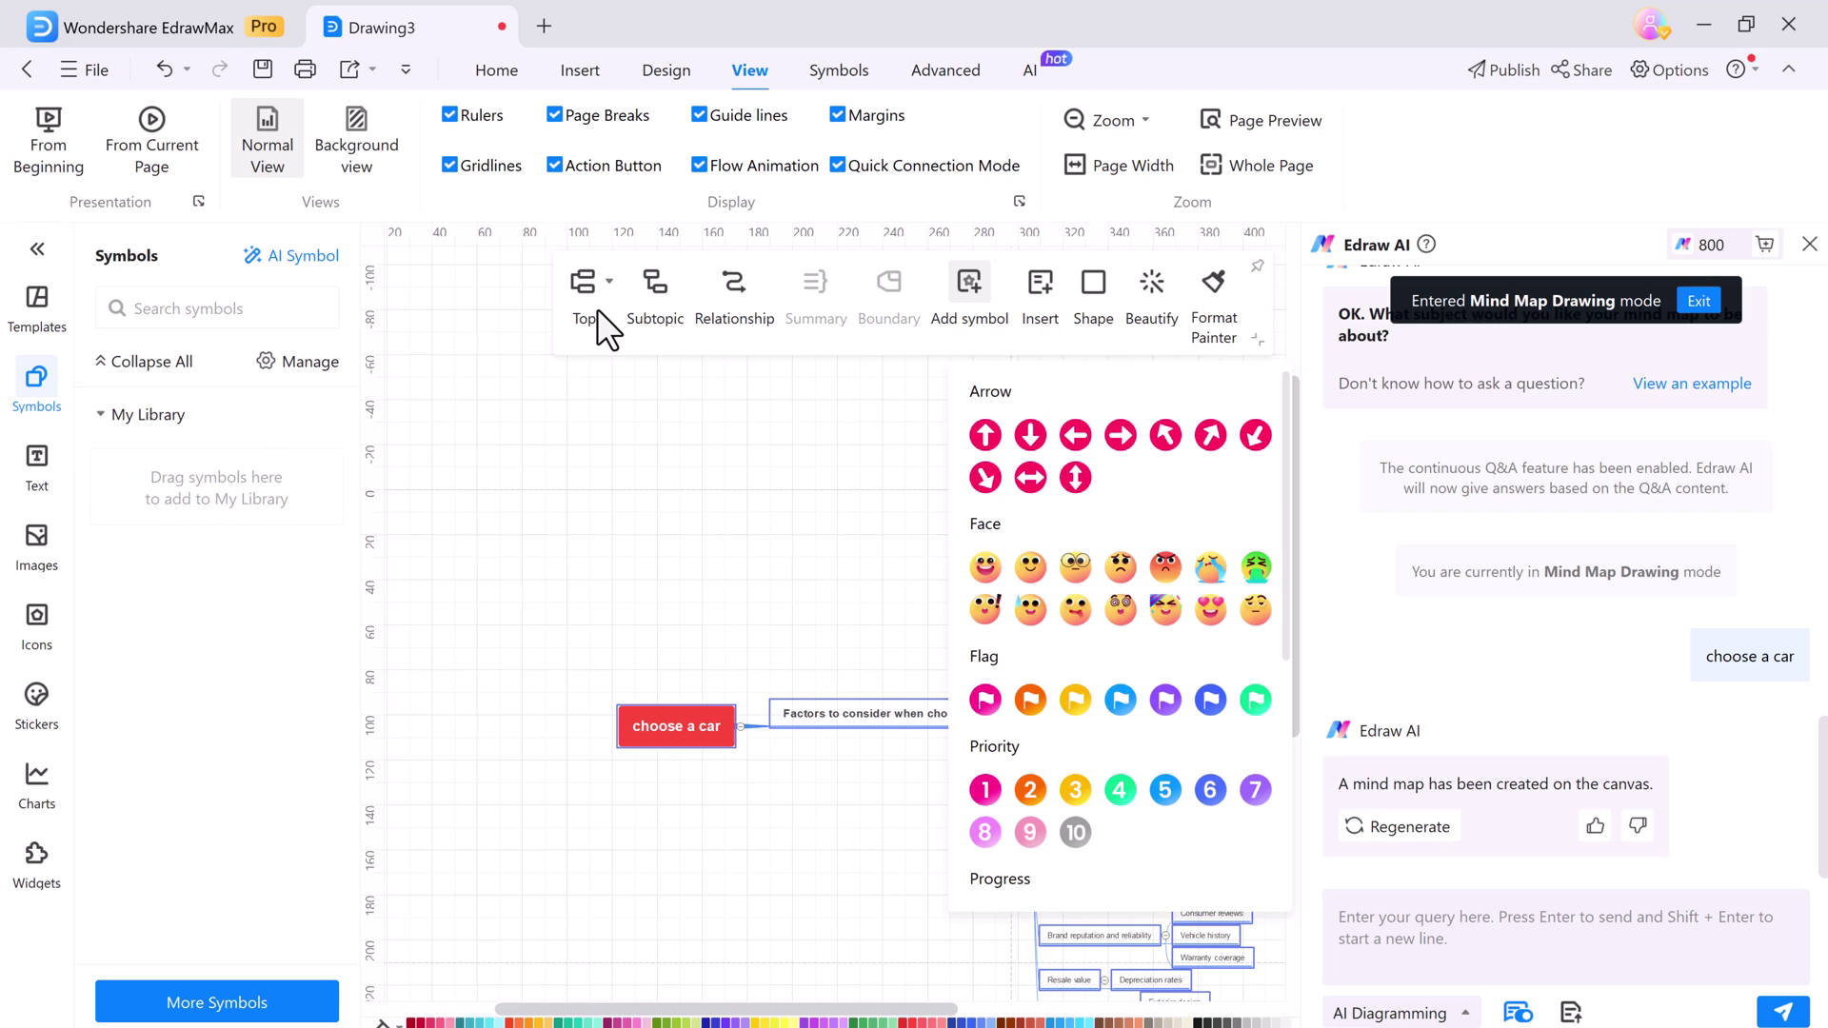
left_click(1021, 574)
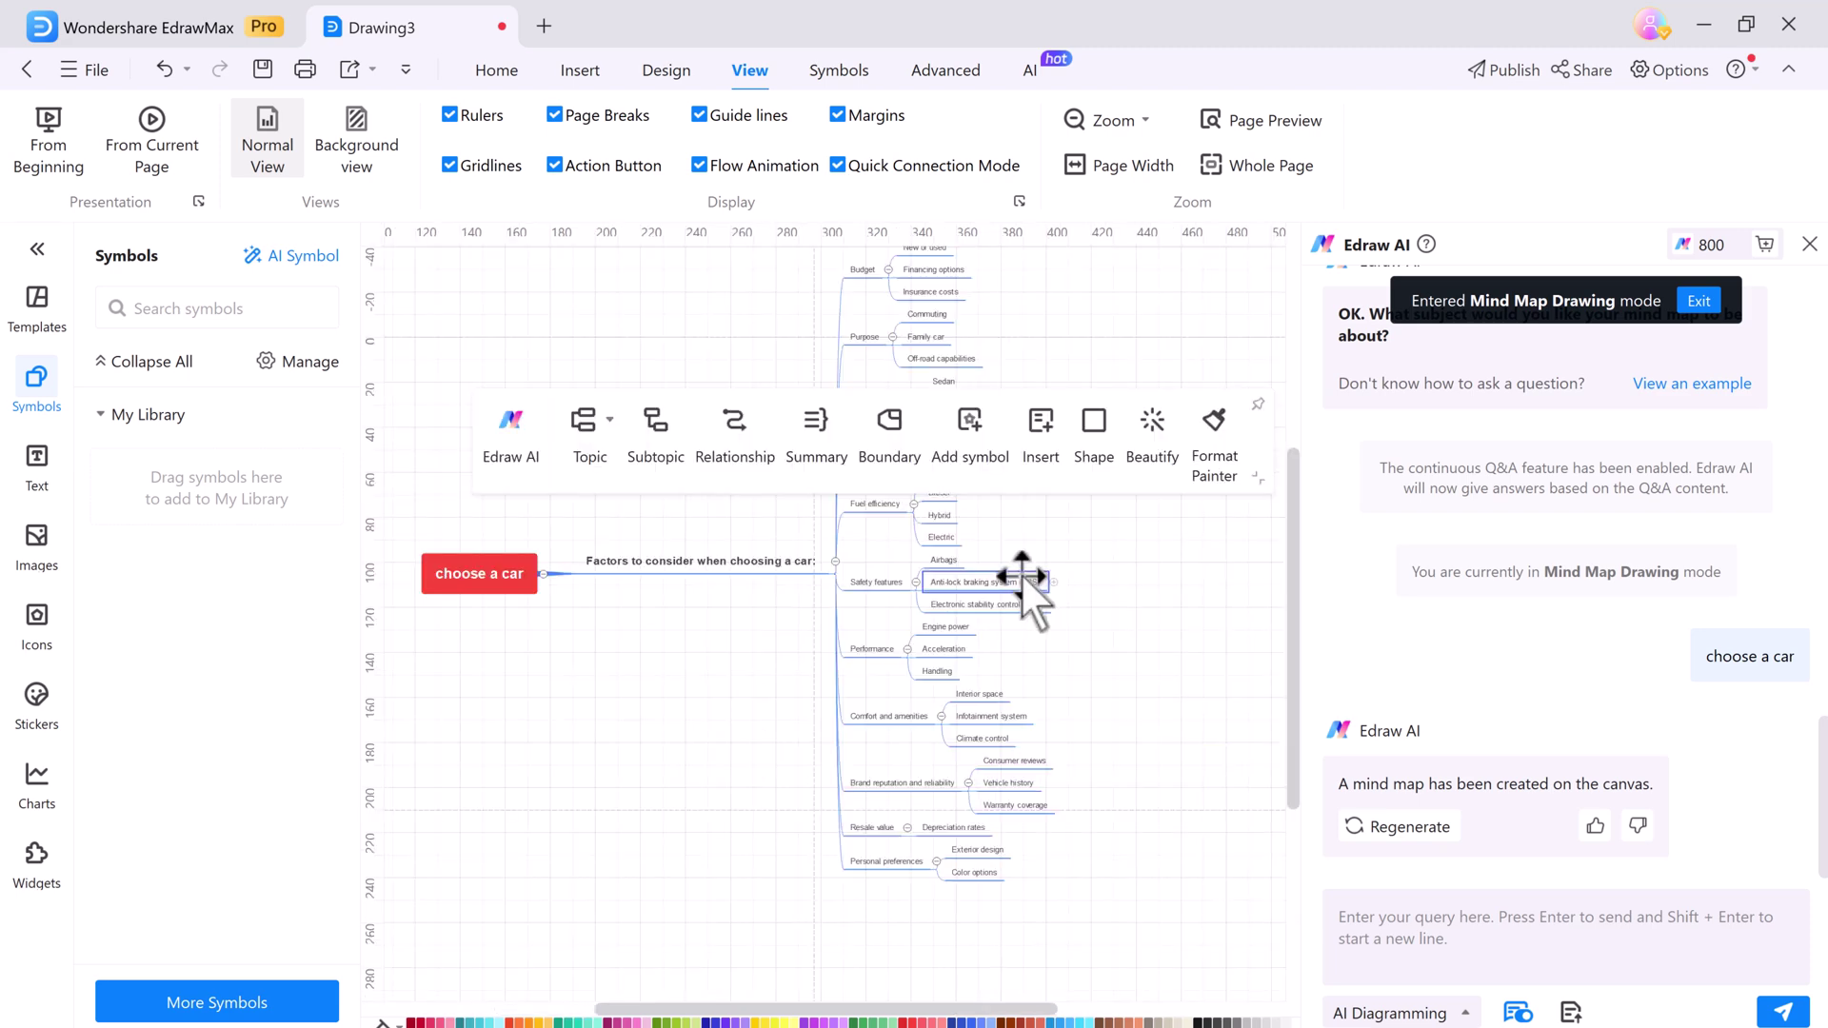
left_click(984, 579)
left_click(503, 423)
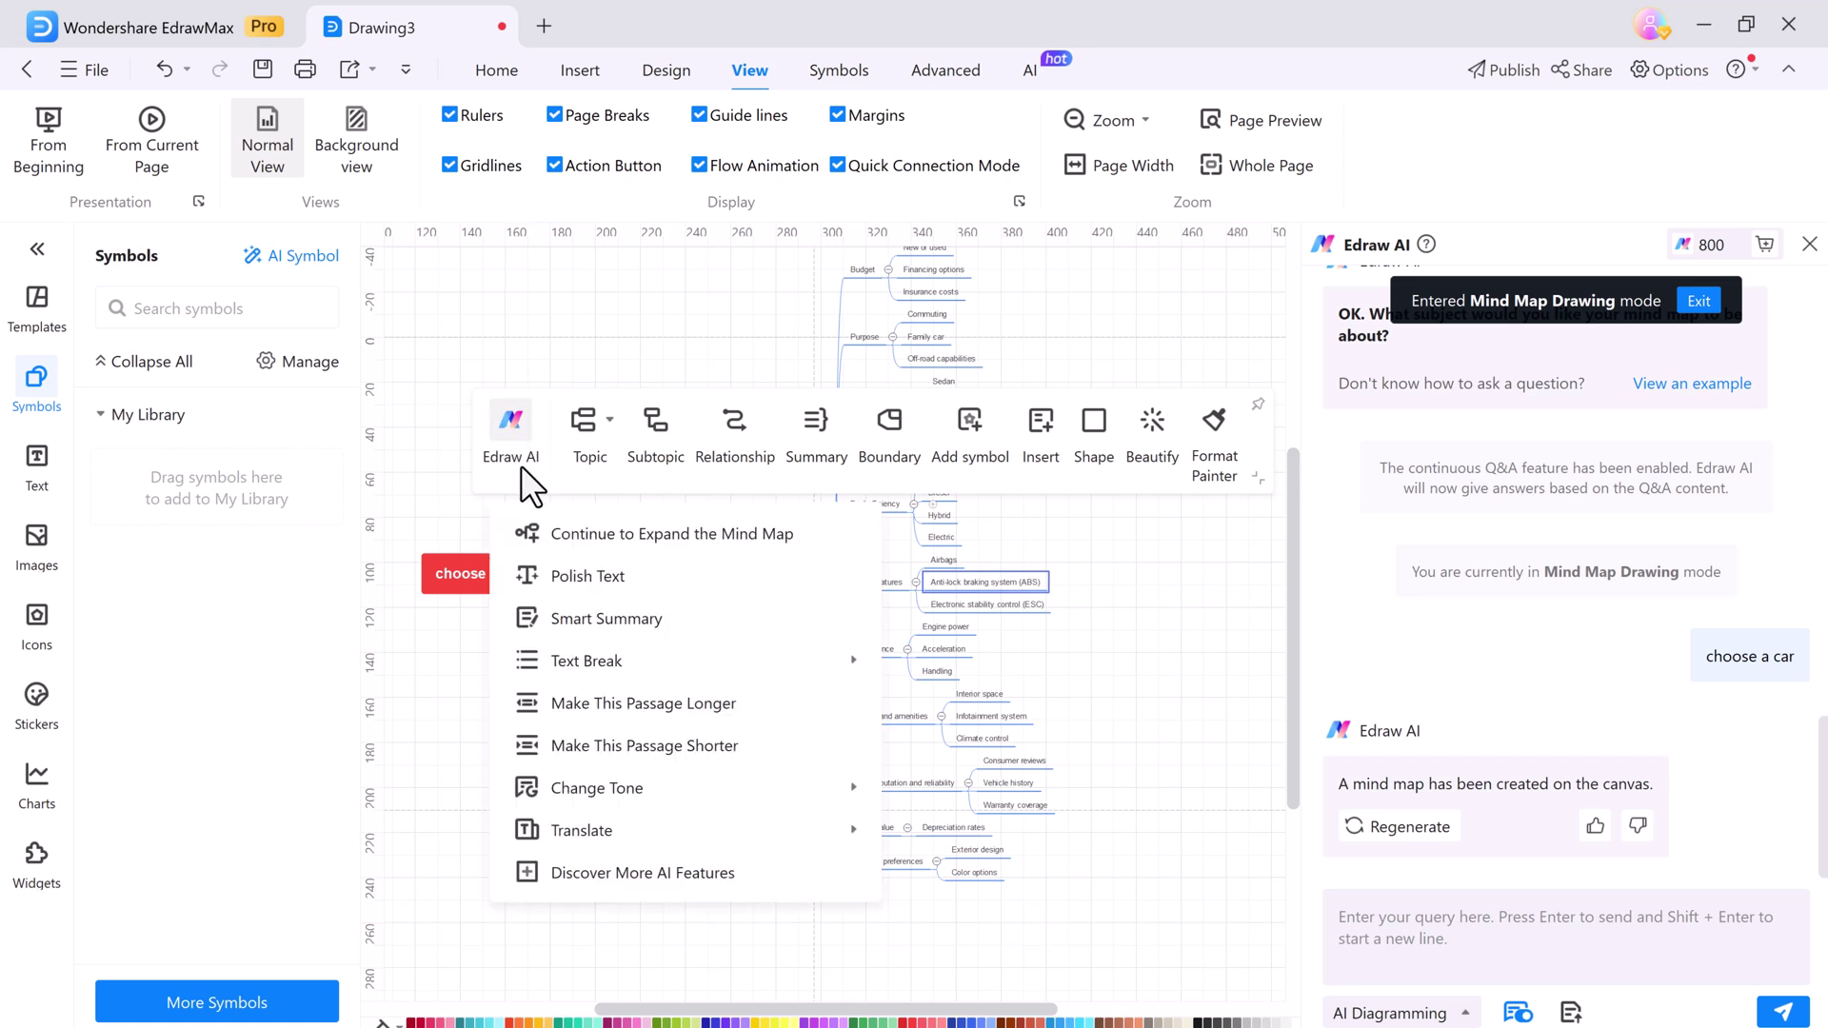
left_click(664, 534)
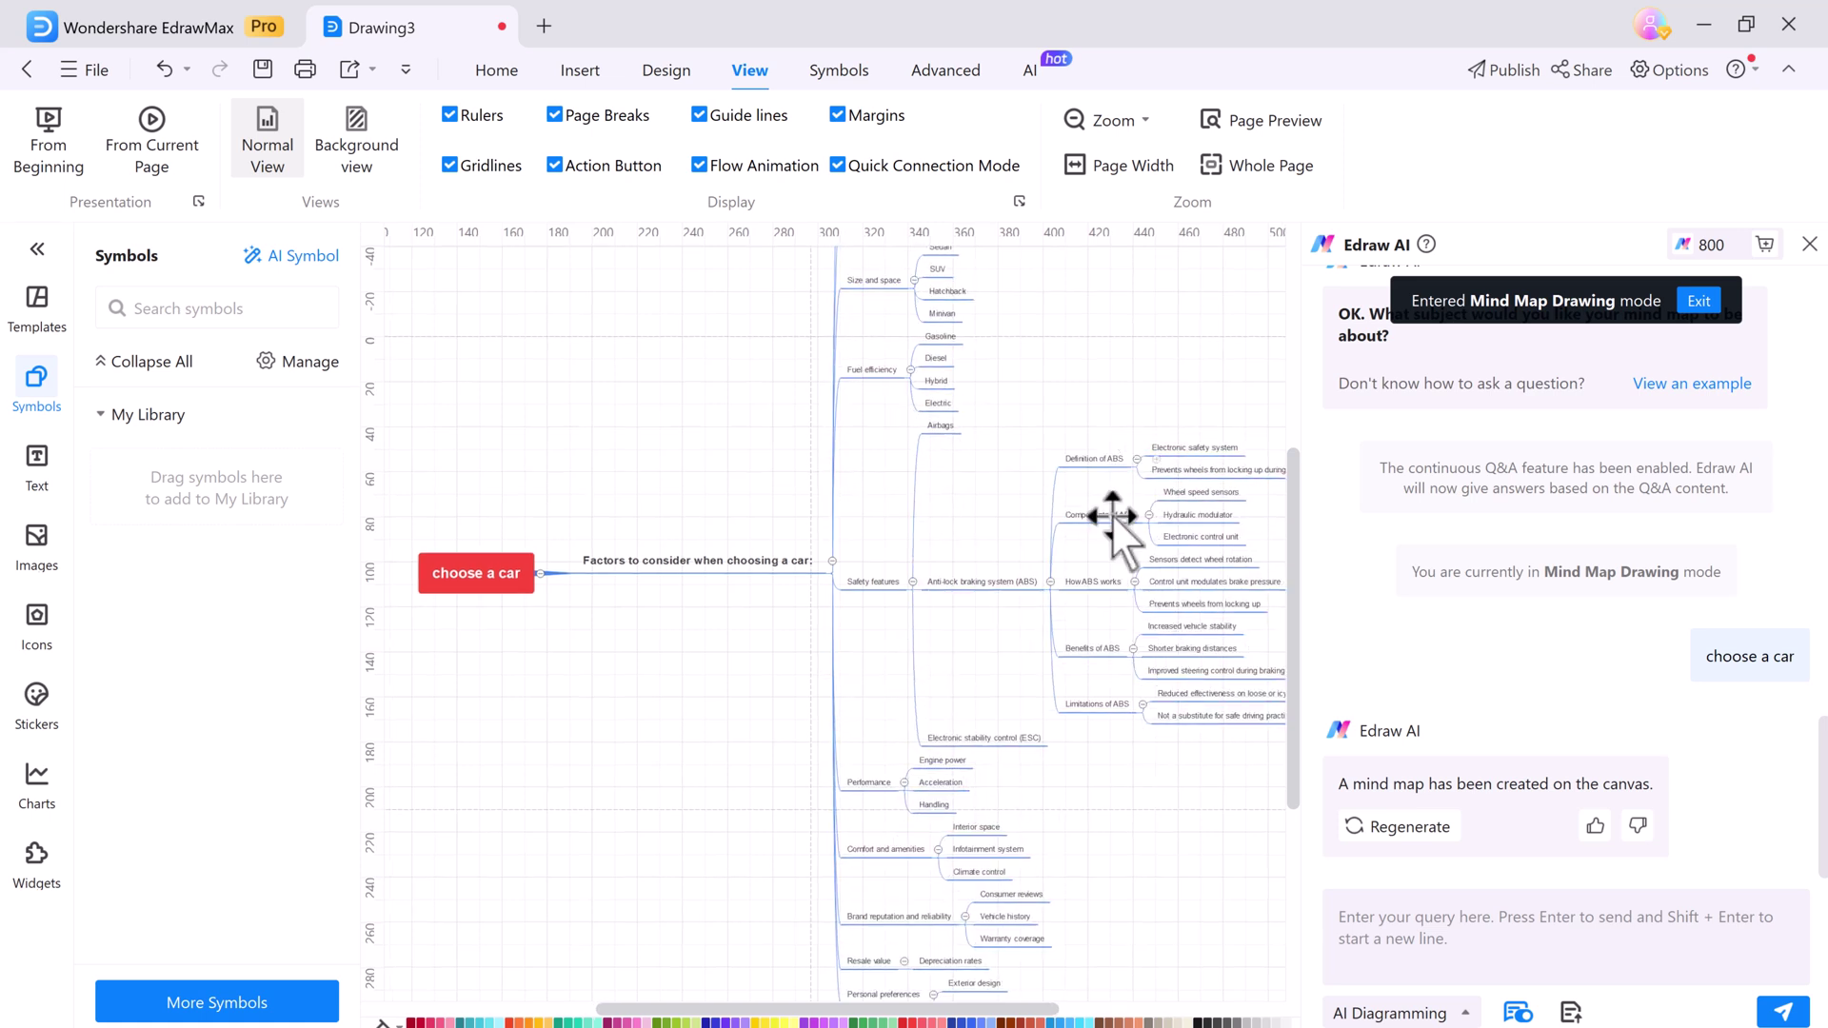
scroll(964, 635, "up", 3)
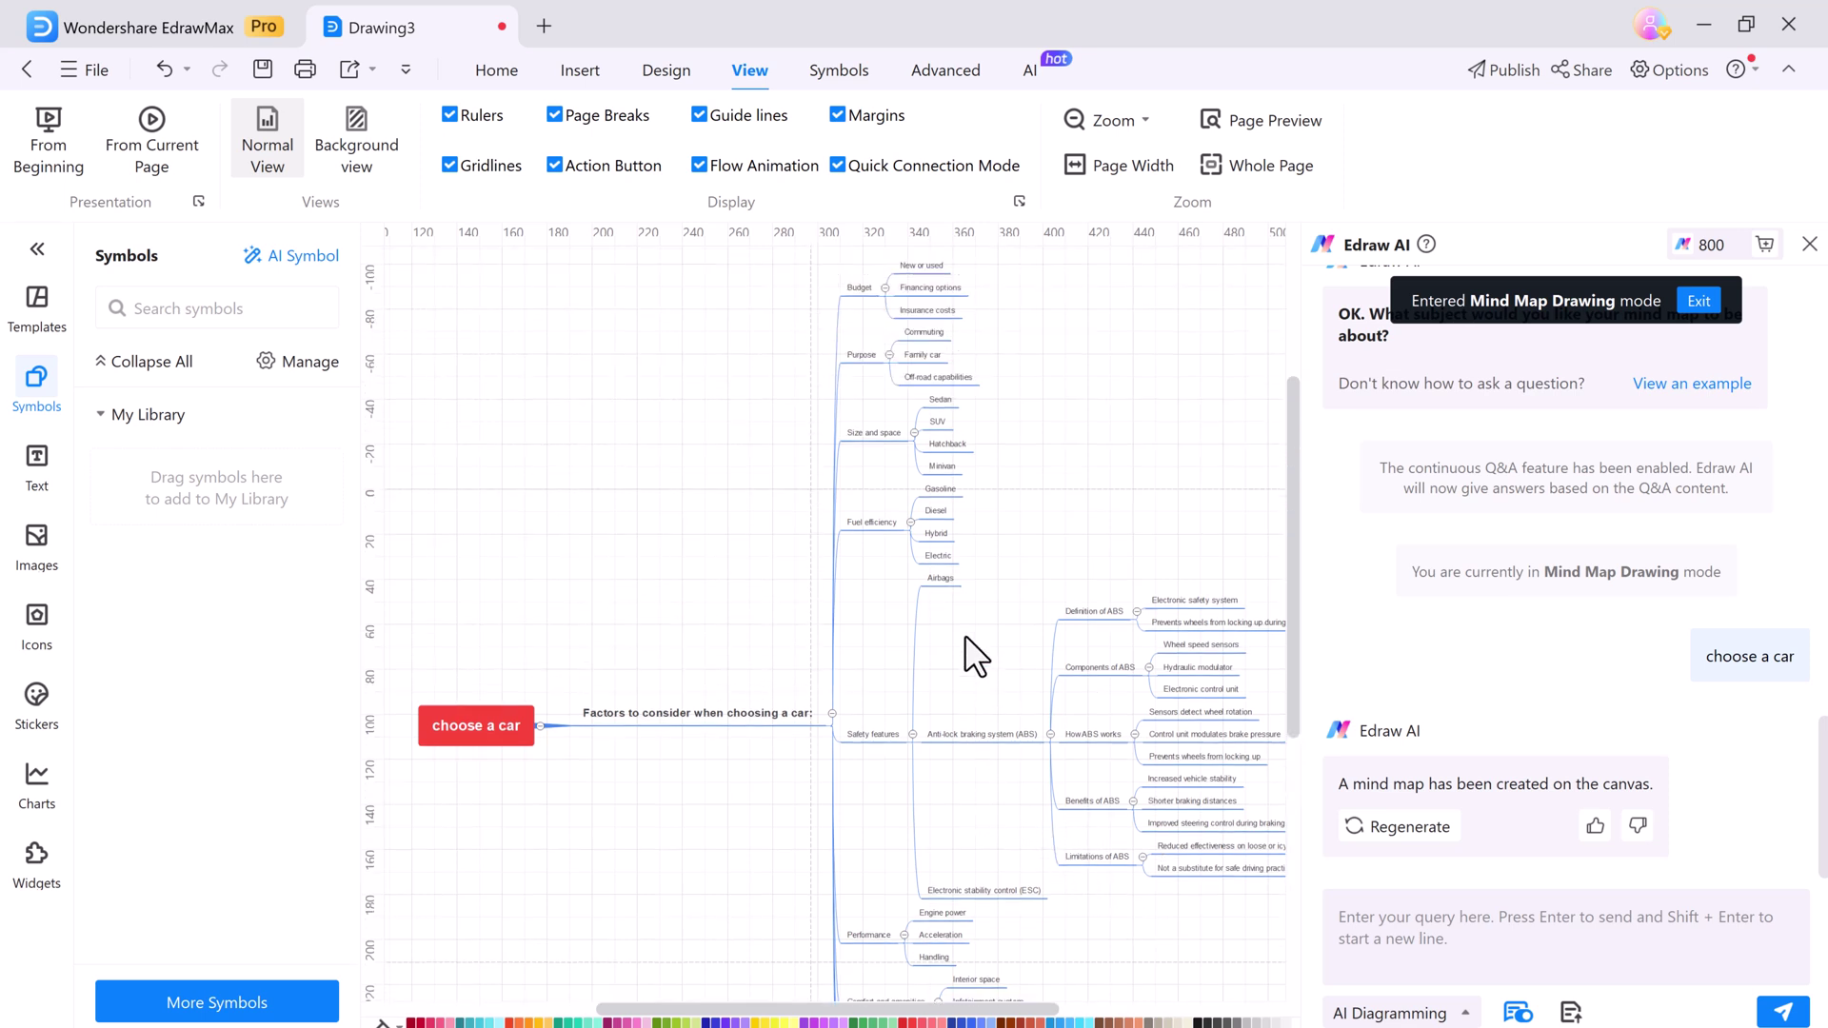
Generate AI images from the prompt 'car' and insert the yellow car PNG onto the mind map
scroll(963, 634, "down", 2)
left_click(1030, 69)
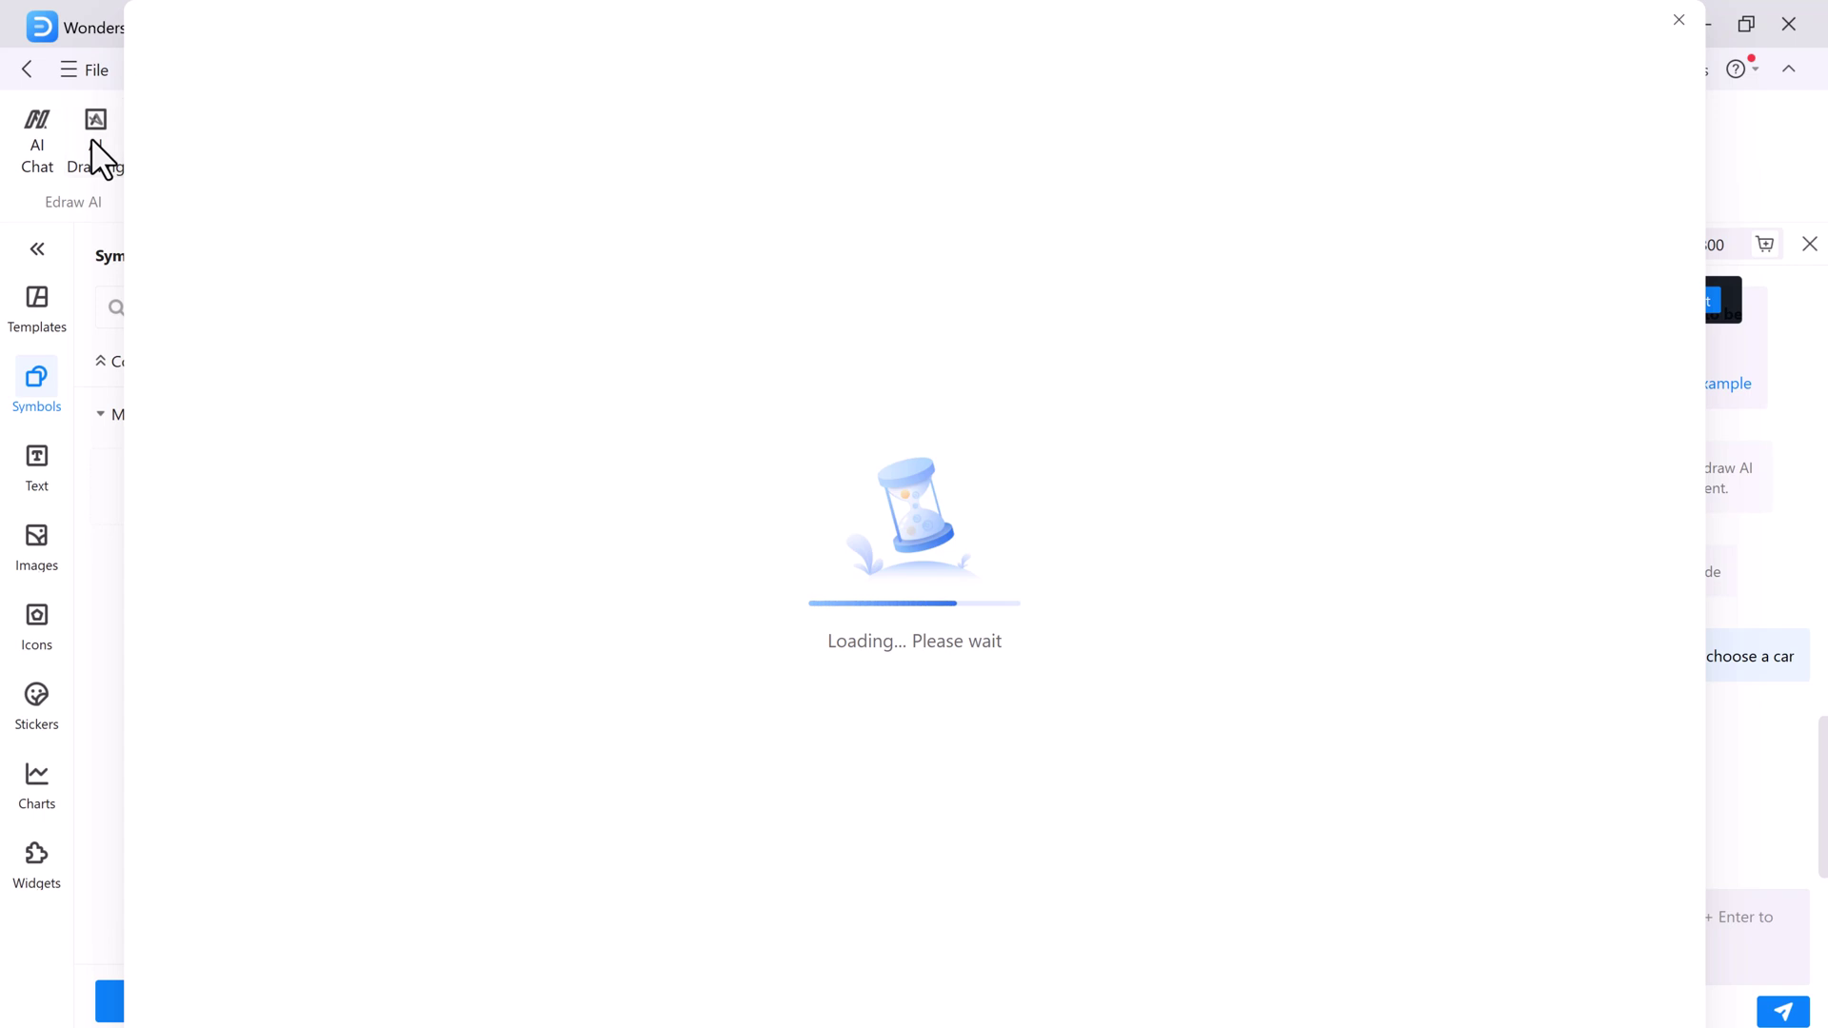
left_click(374, 539)
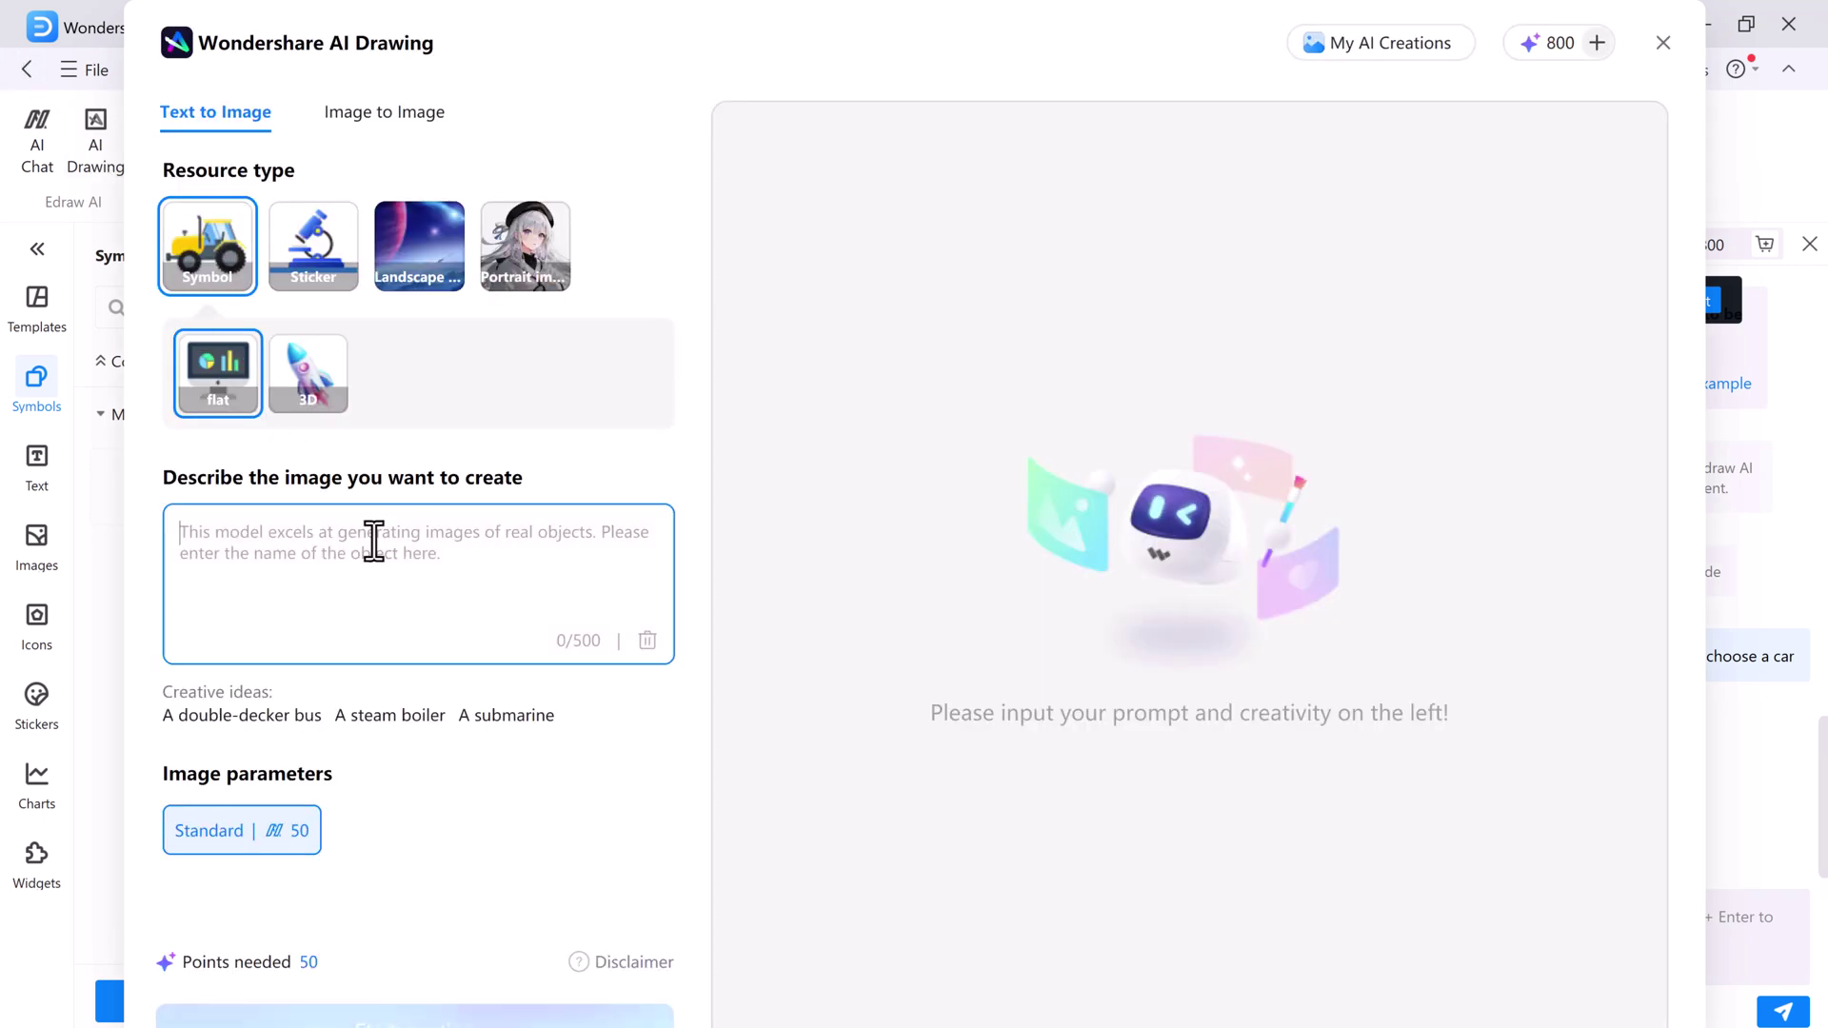
type("car")
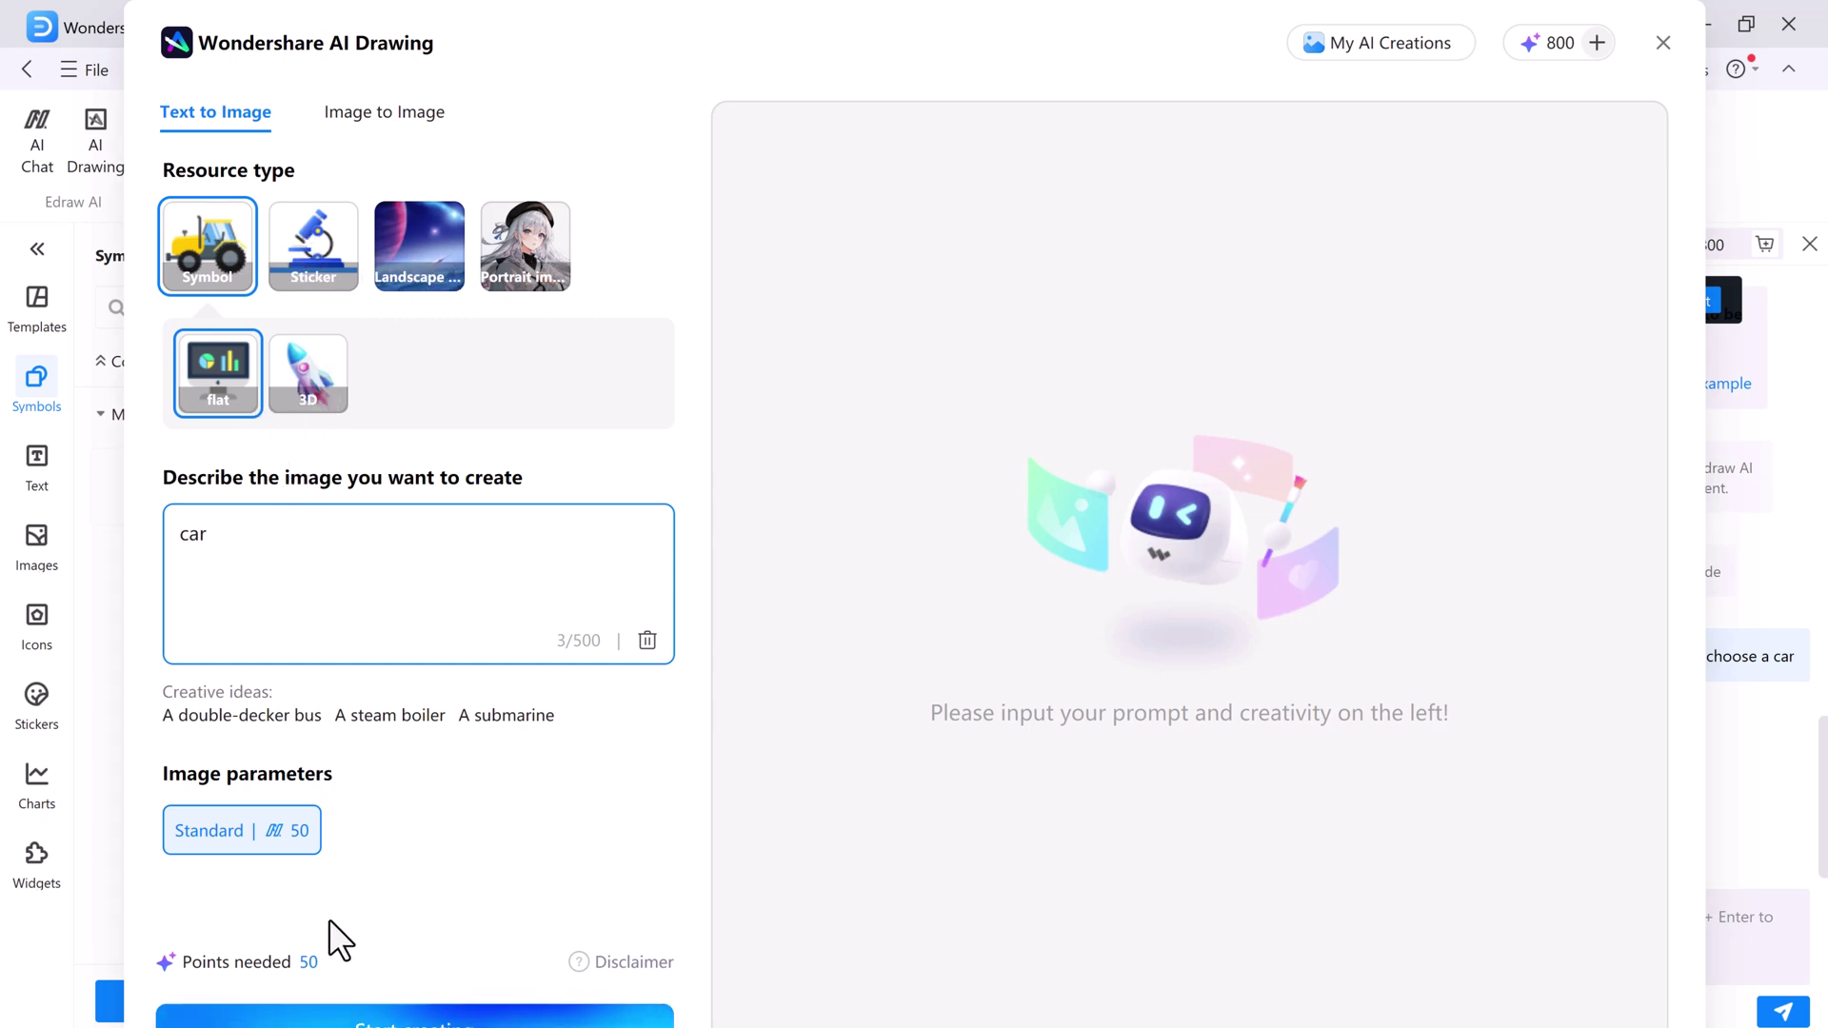
left_click(419, 1019)
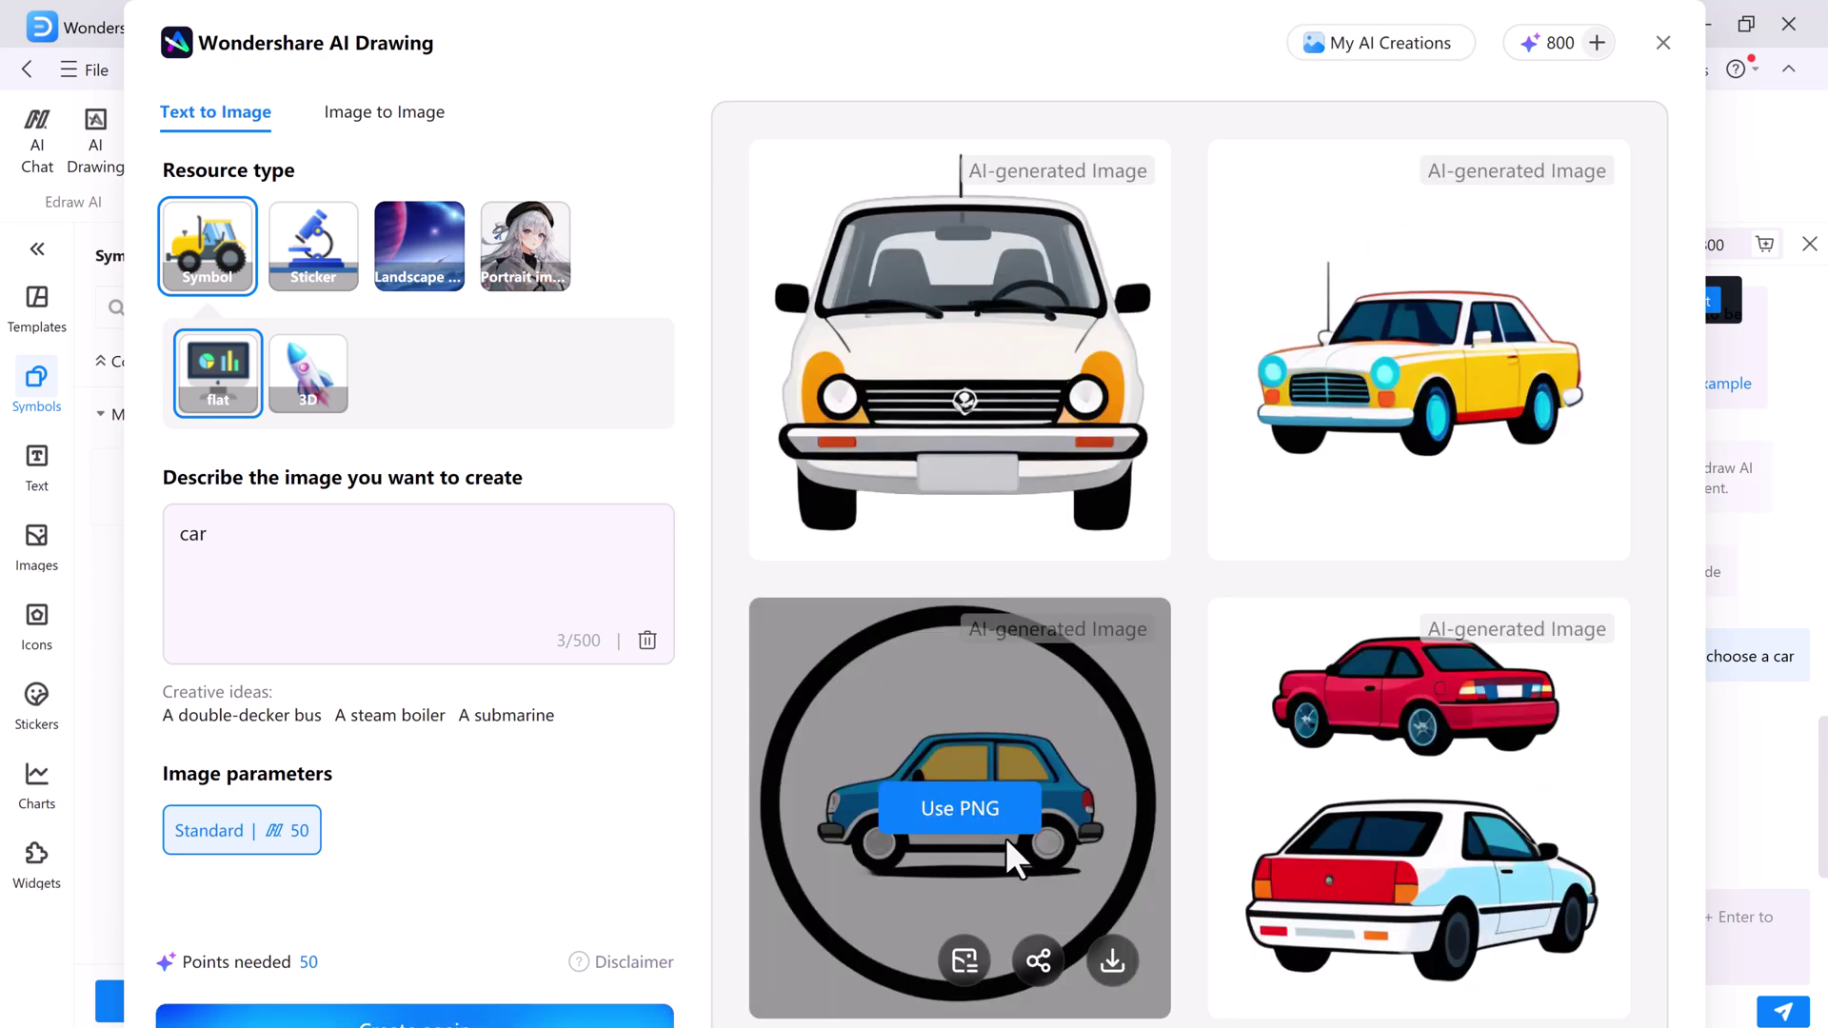
mouse_move(1519, 429)
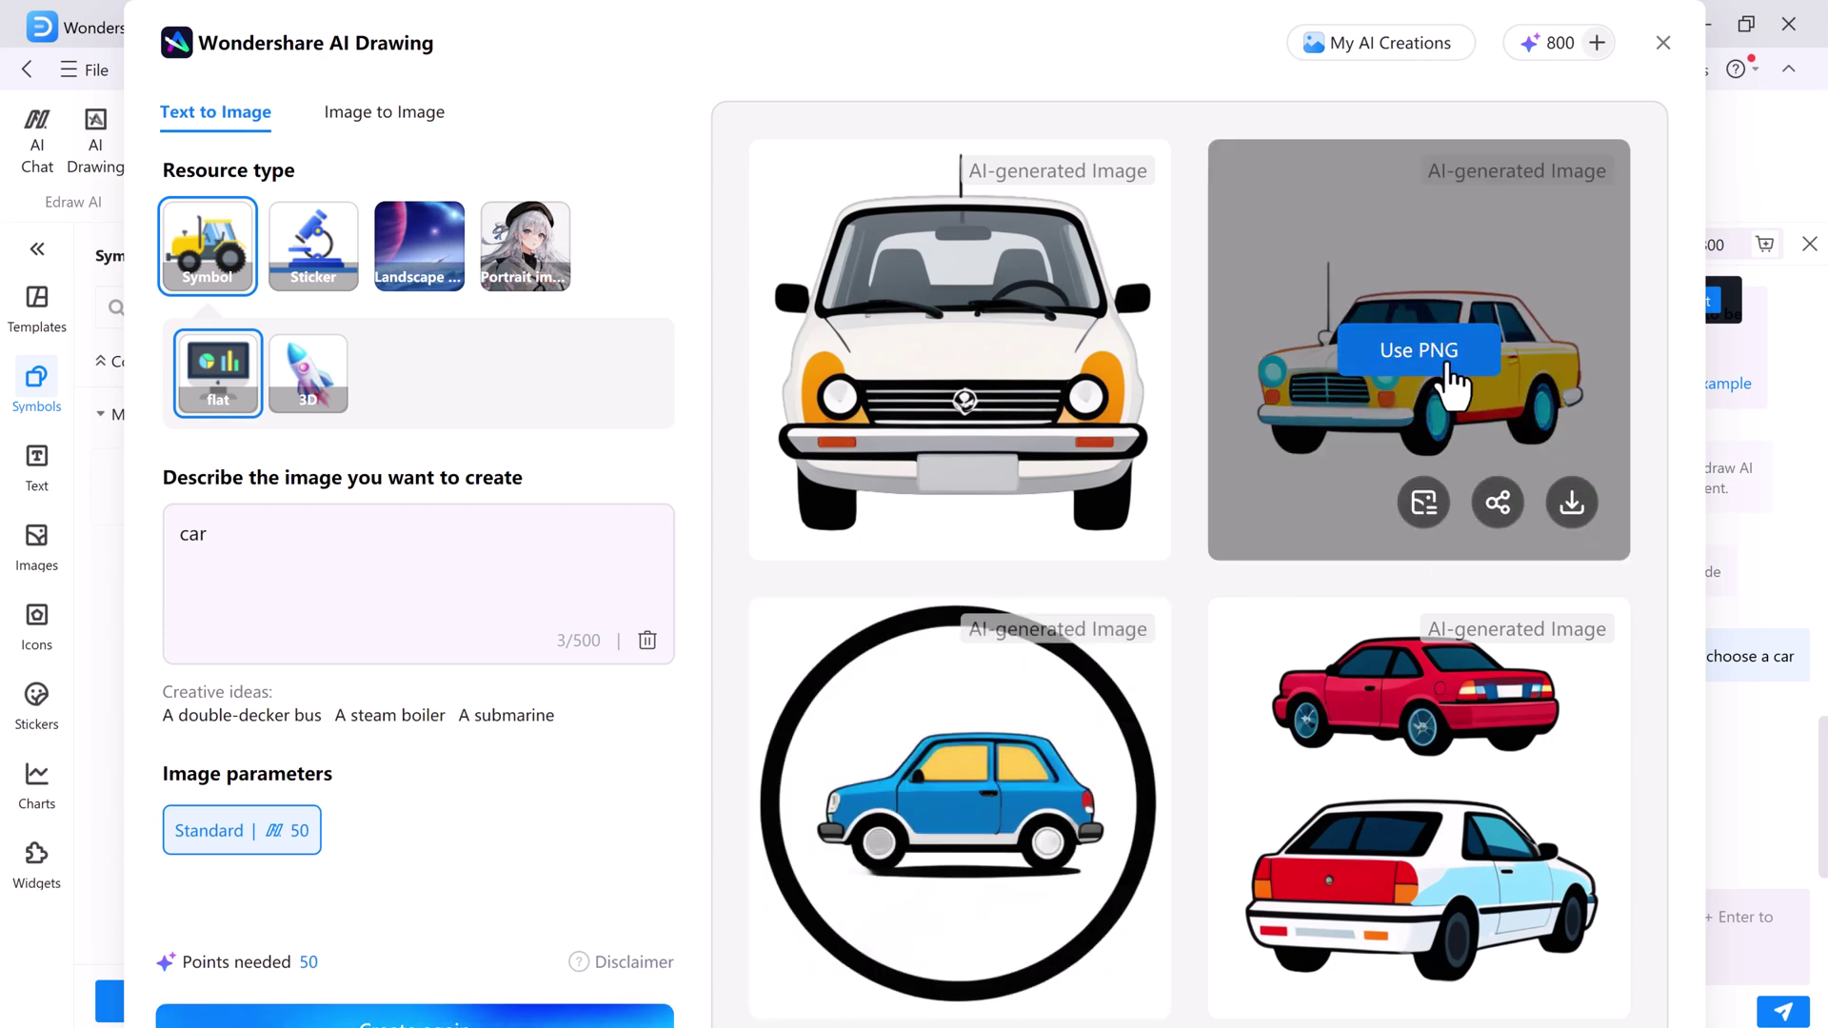
left_click(1440, 366)
left_click(1664, 42)
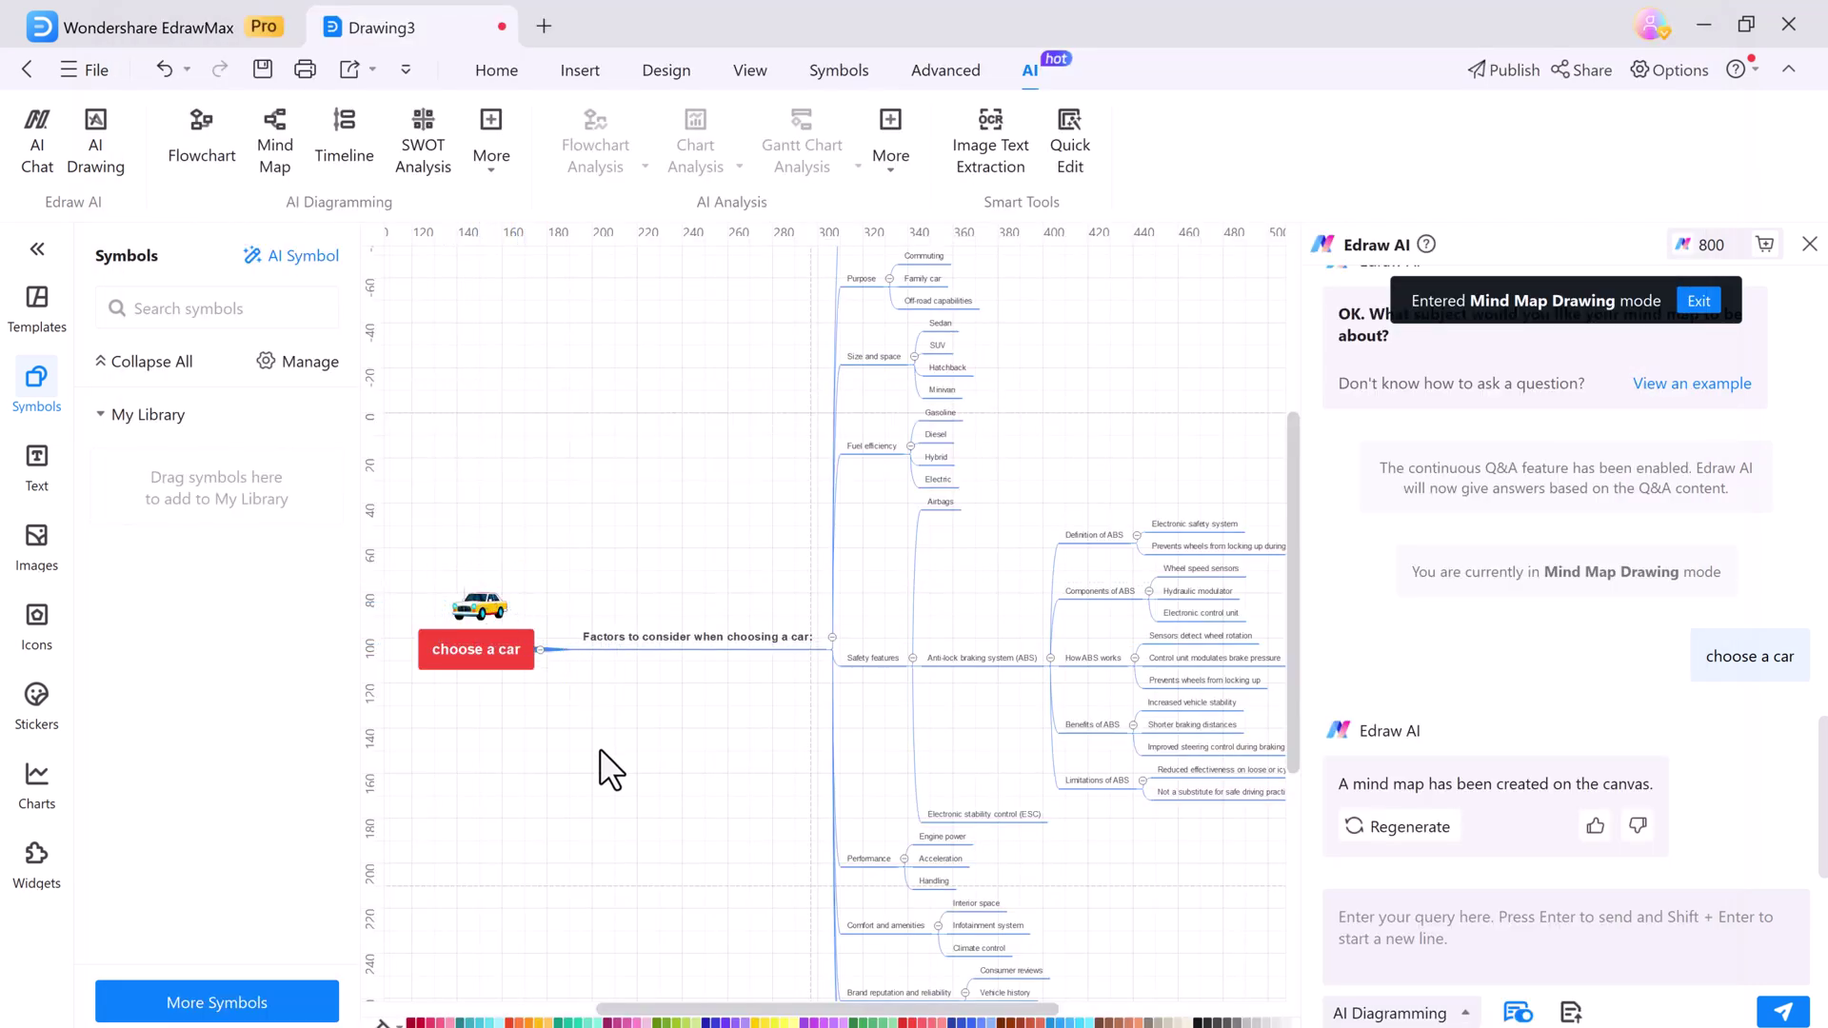
Browse the Text, Images, Stickers and Widgets panels on the start page
scroll(1050, 661, "up", 2)
scroll(1050, 660, "down", 2)
scroll(1049, 660, "down", 2)
scroll(1049, 660, "up", 2)
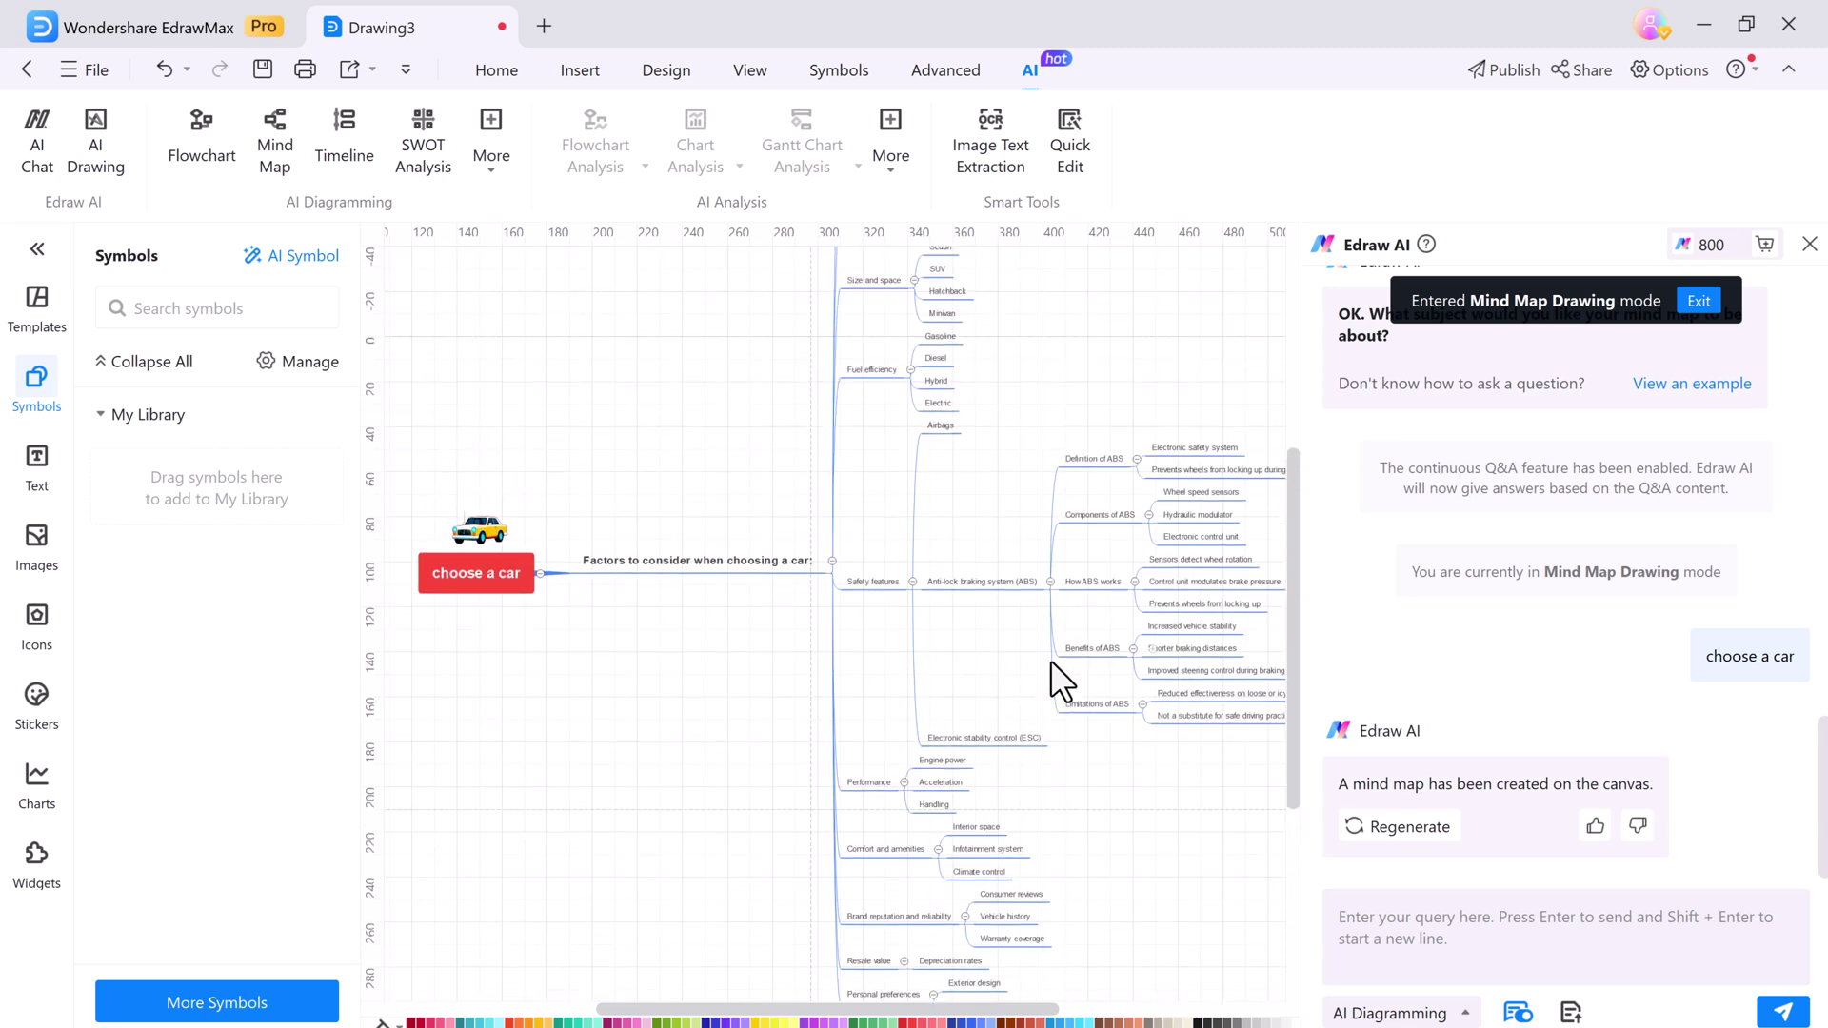
left_click(36, 466)
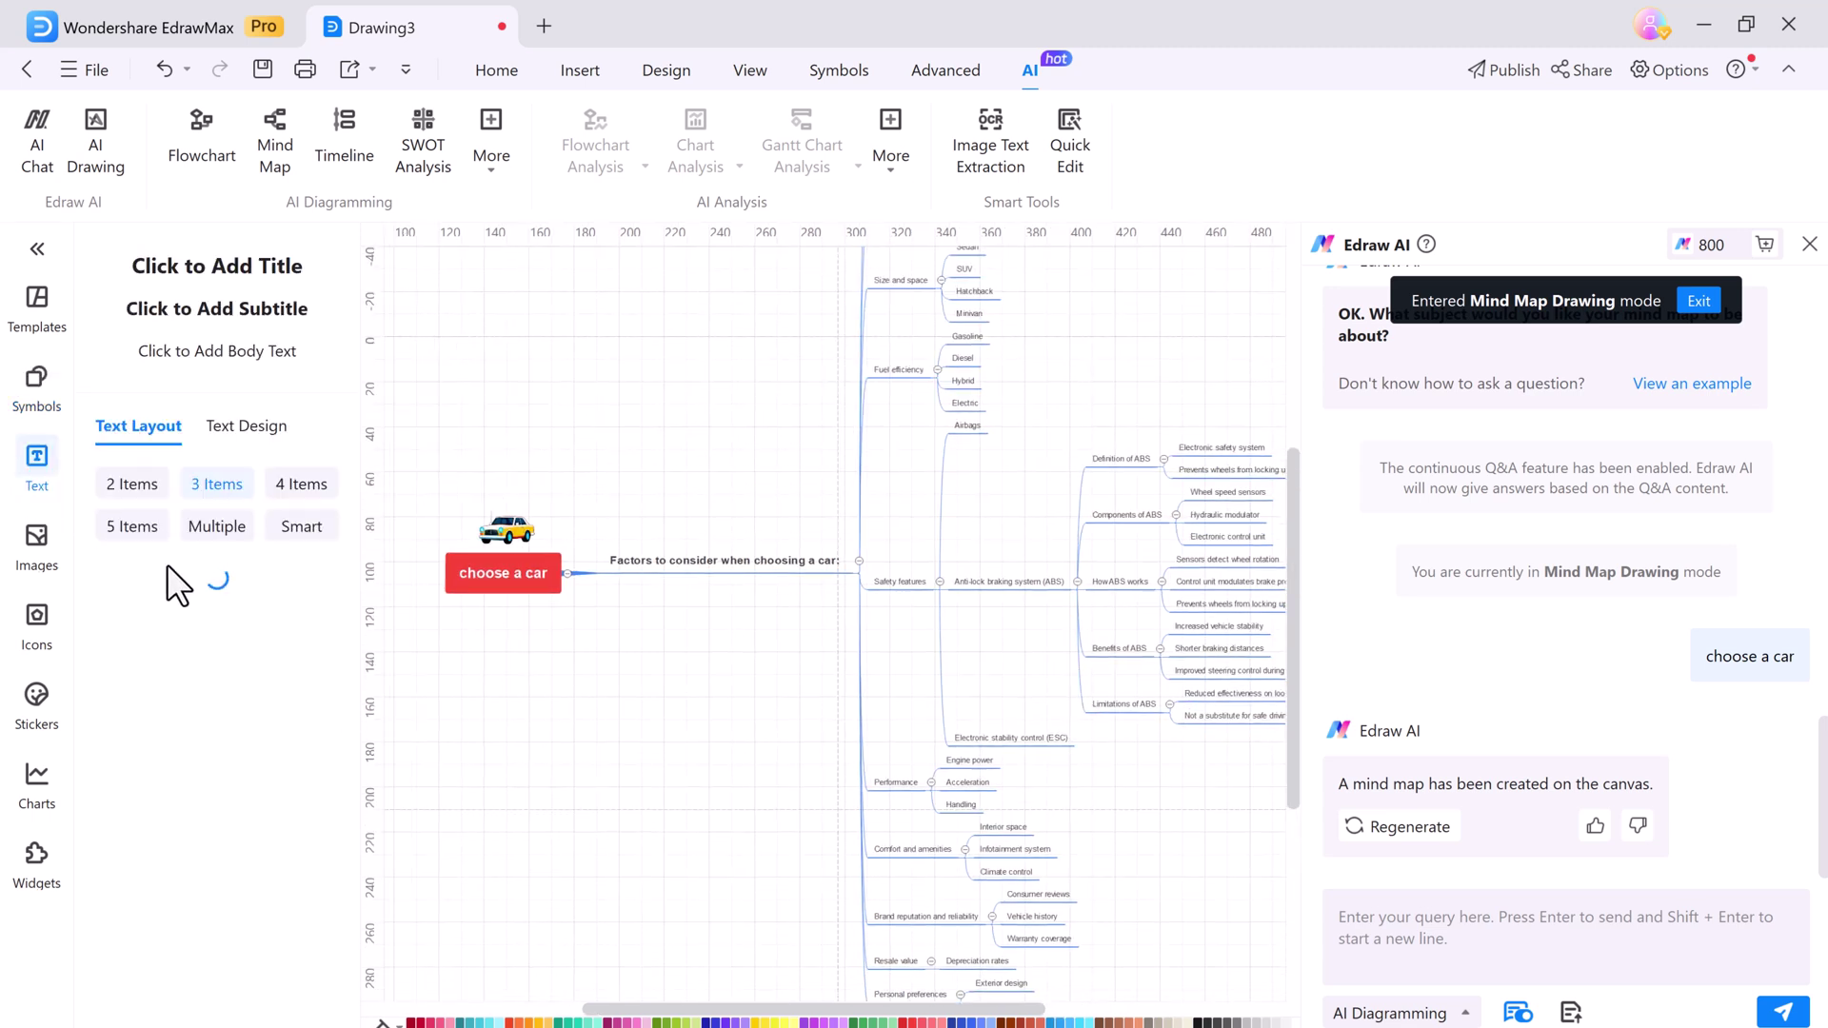
scroll(295, 648, "down", 5)
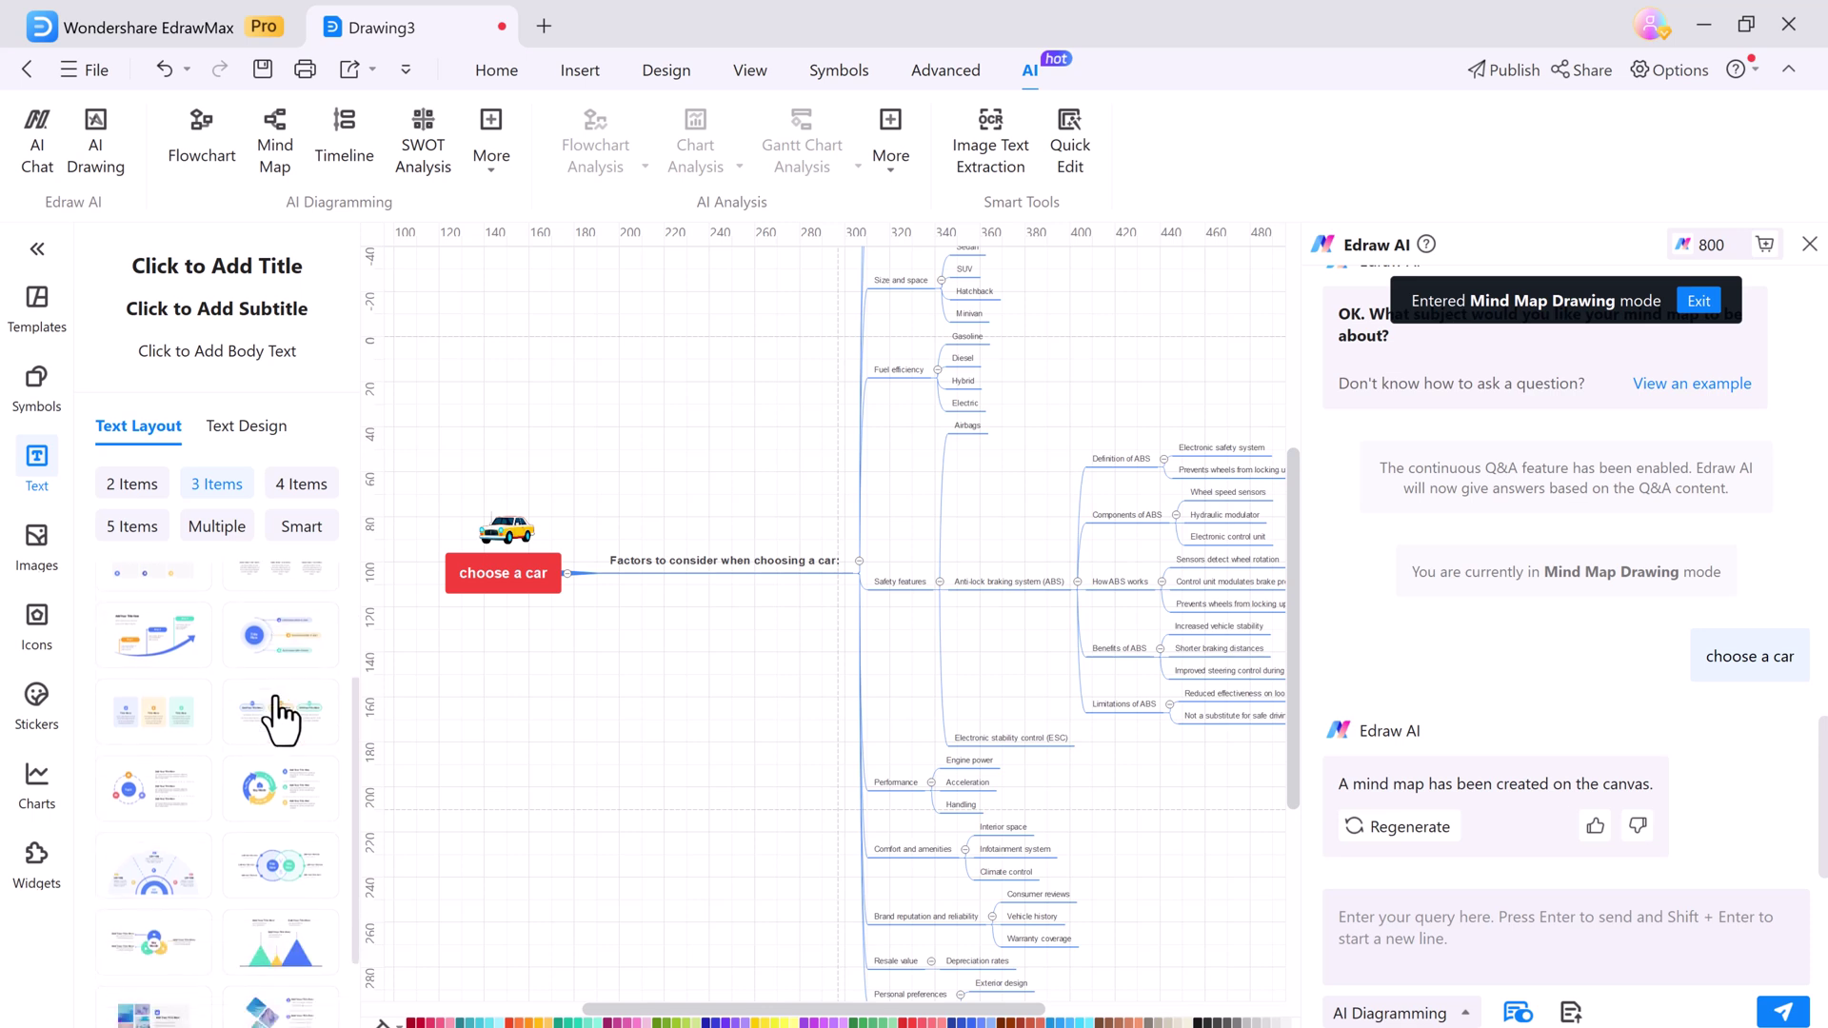
left_click(36, 539)
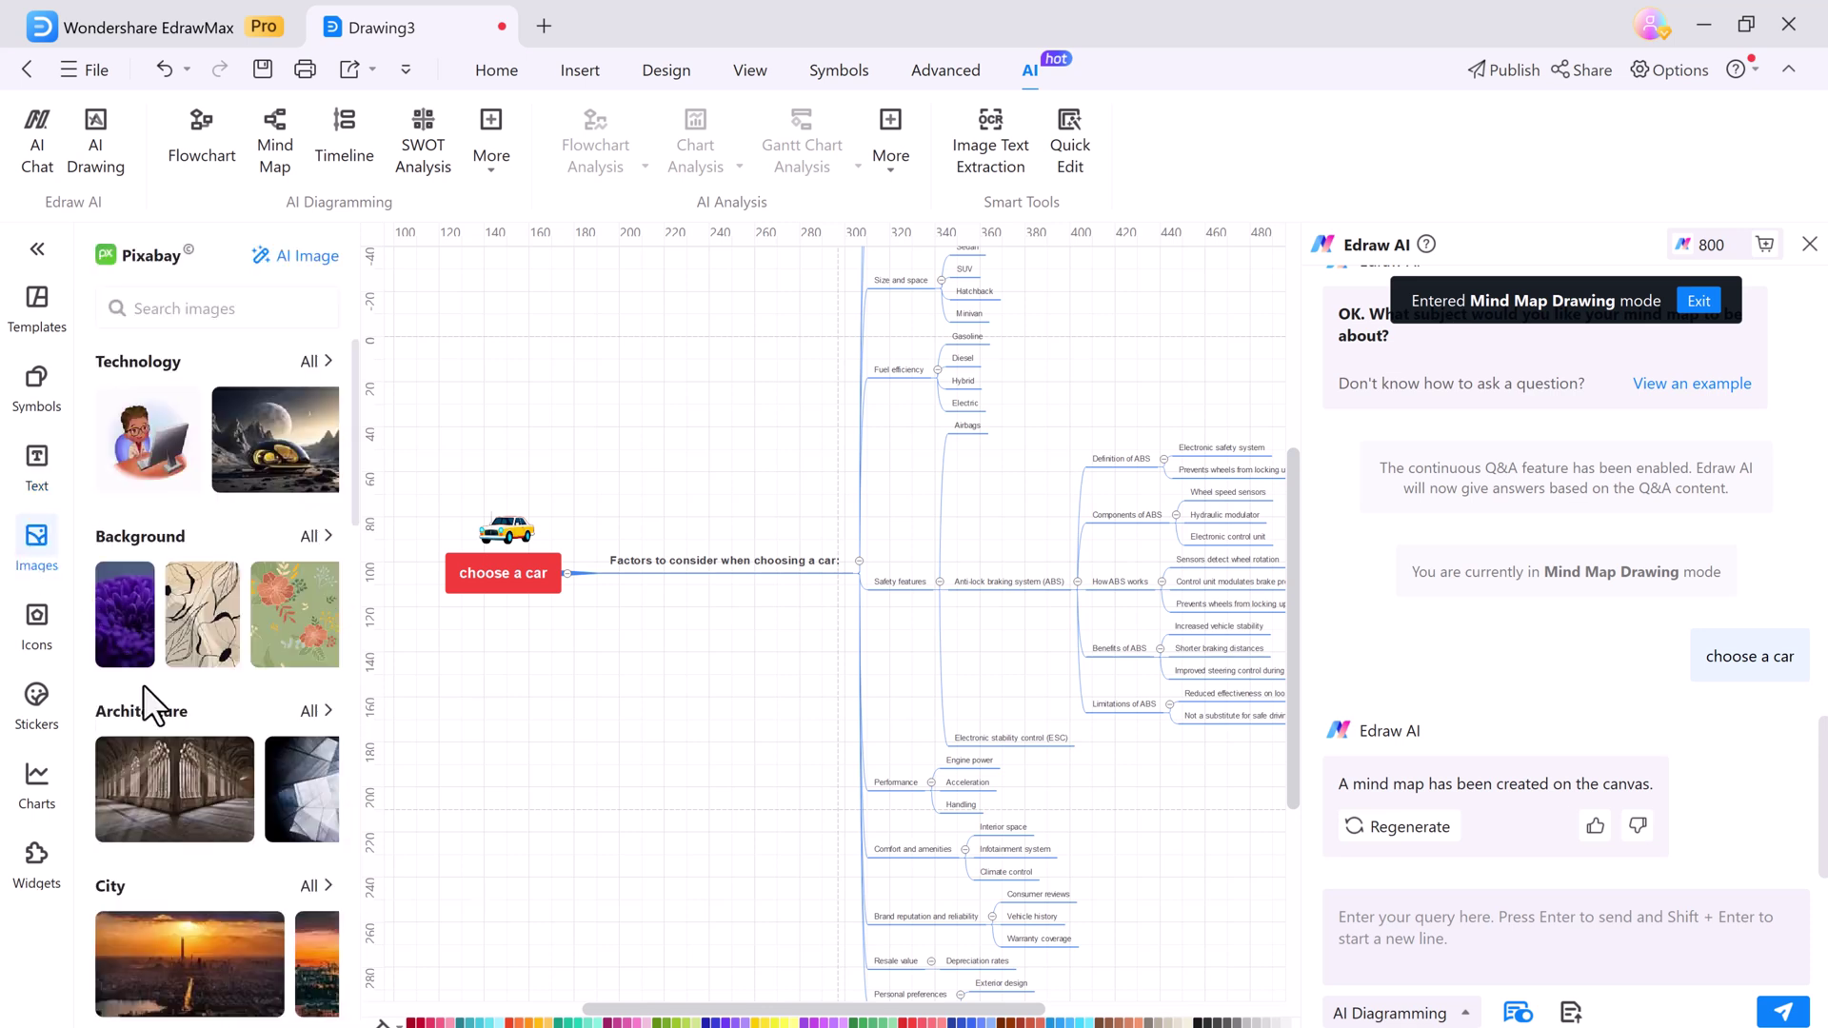
scroll(143, 684, "down", 1)
left_click(38, 690)
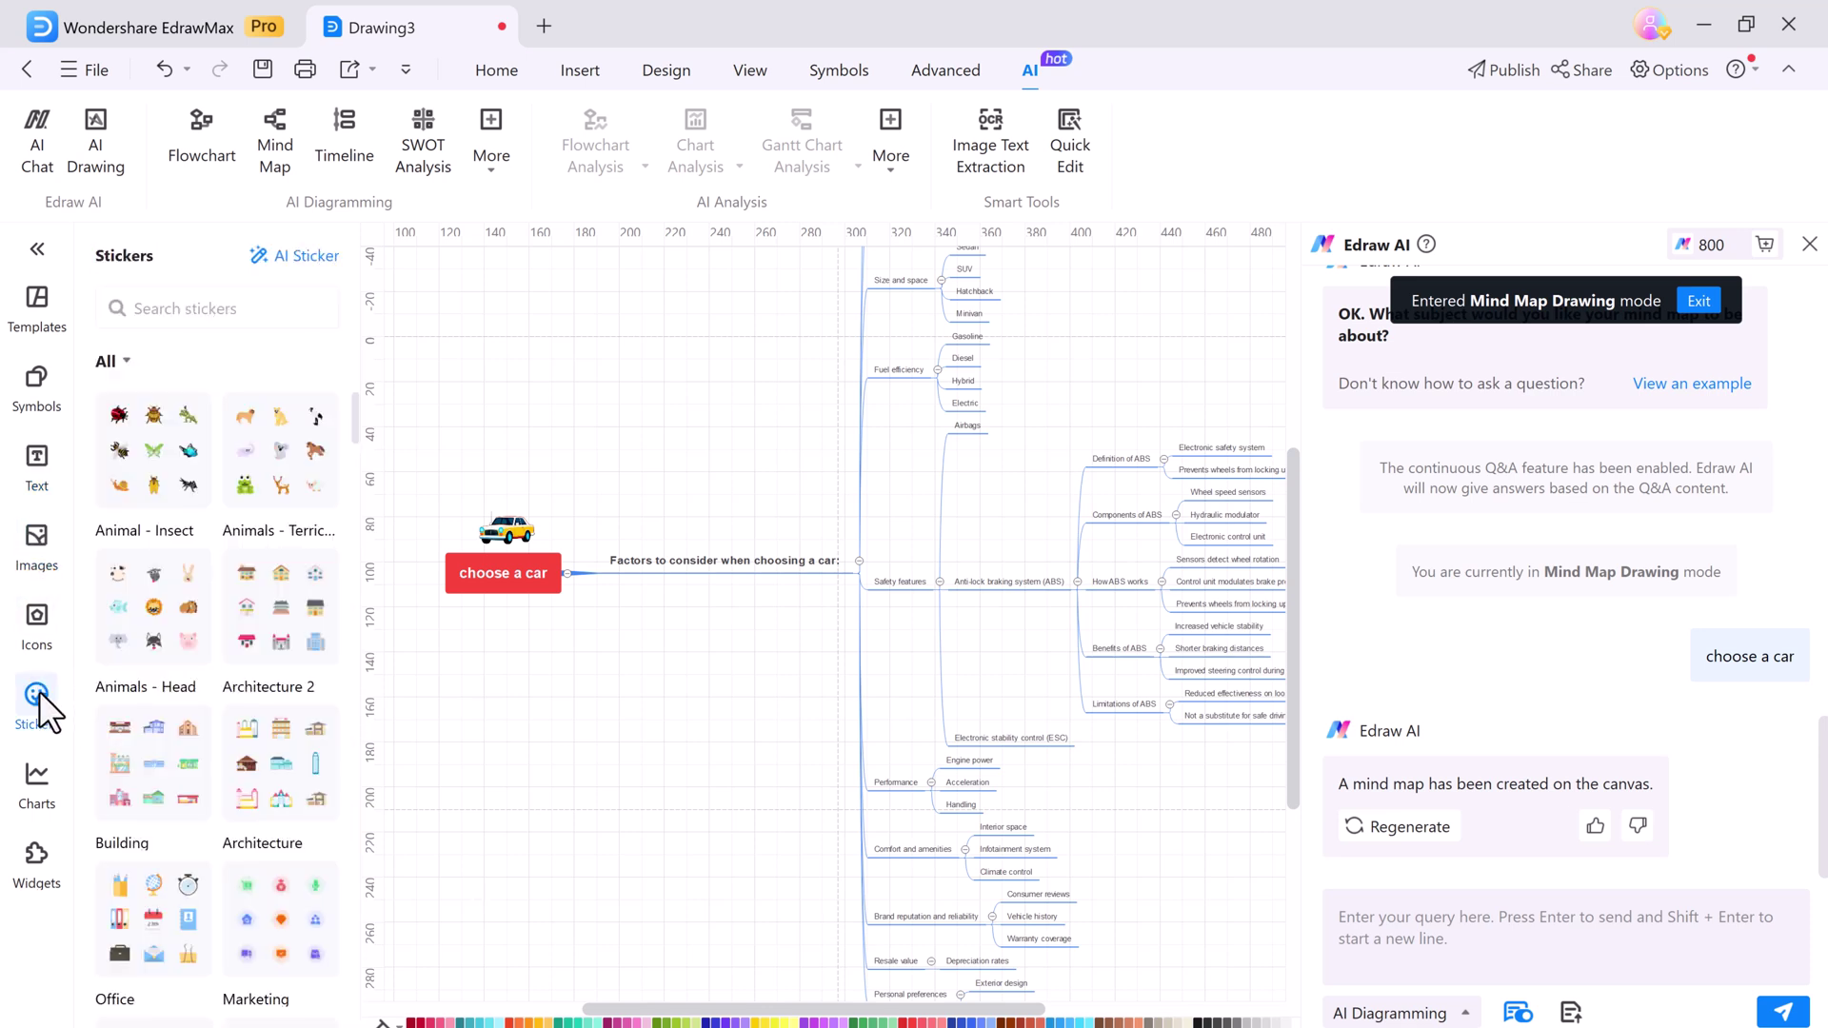
left_click(36, 858)
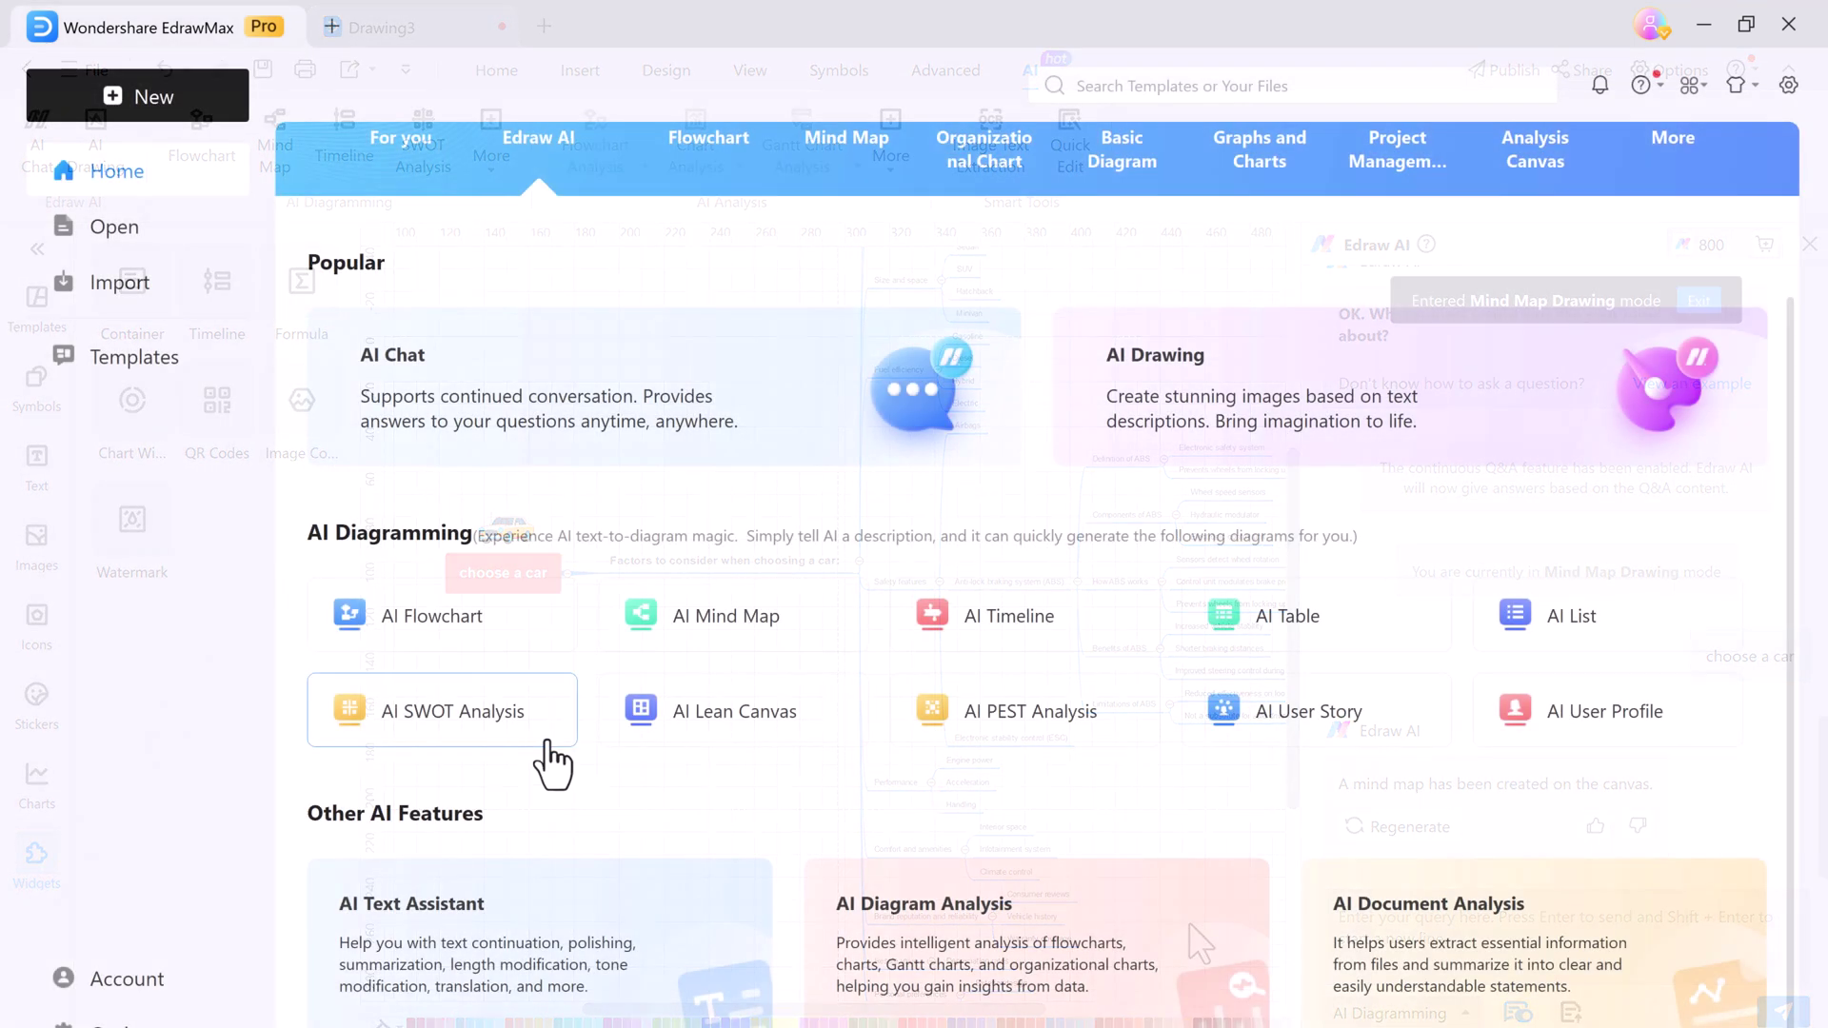
Start a new blank drawing with AI Chat and bring up the file upload window
scroll(625, 477, "up", 2)
left_click(804, 597)
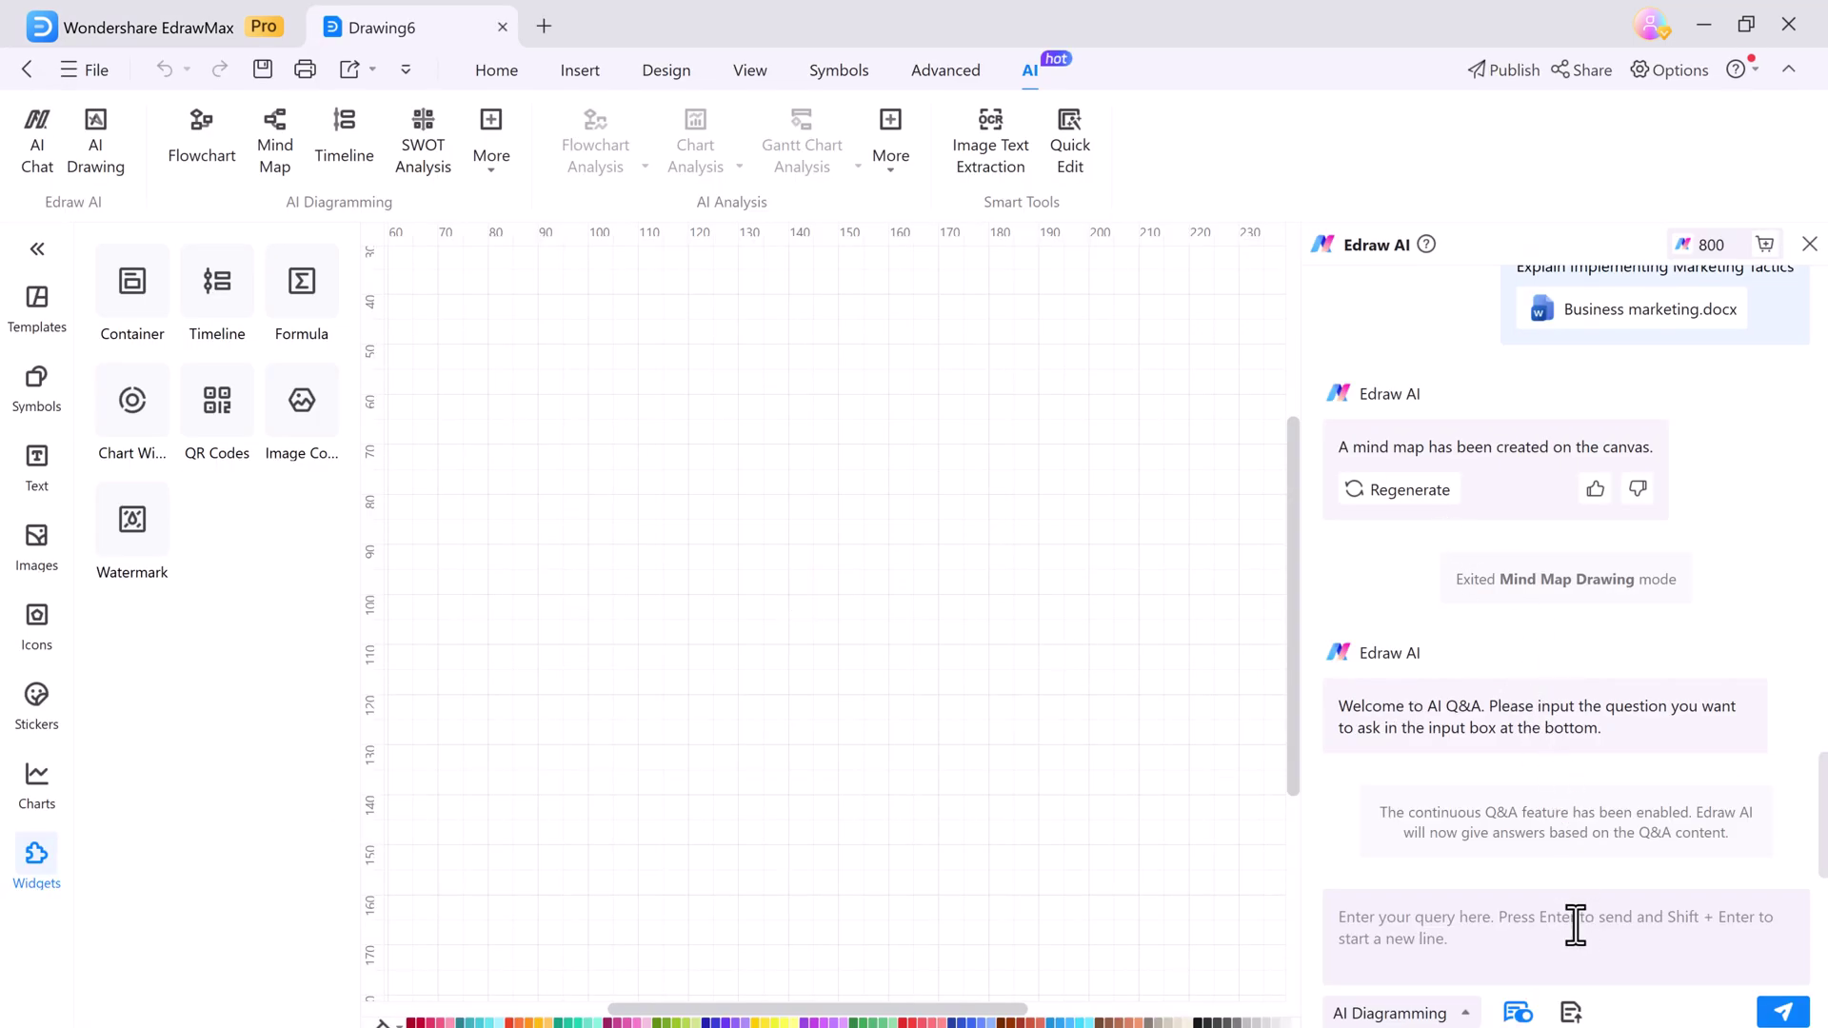
left_click(1573, 1011)
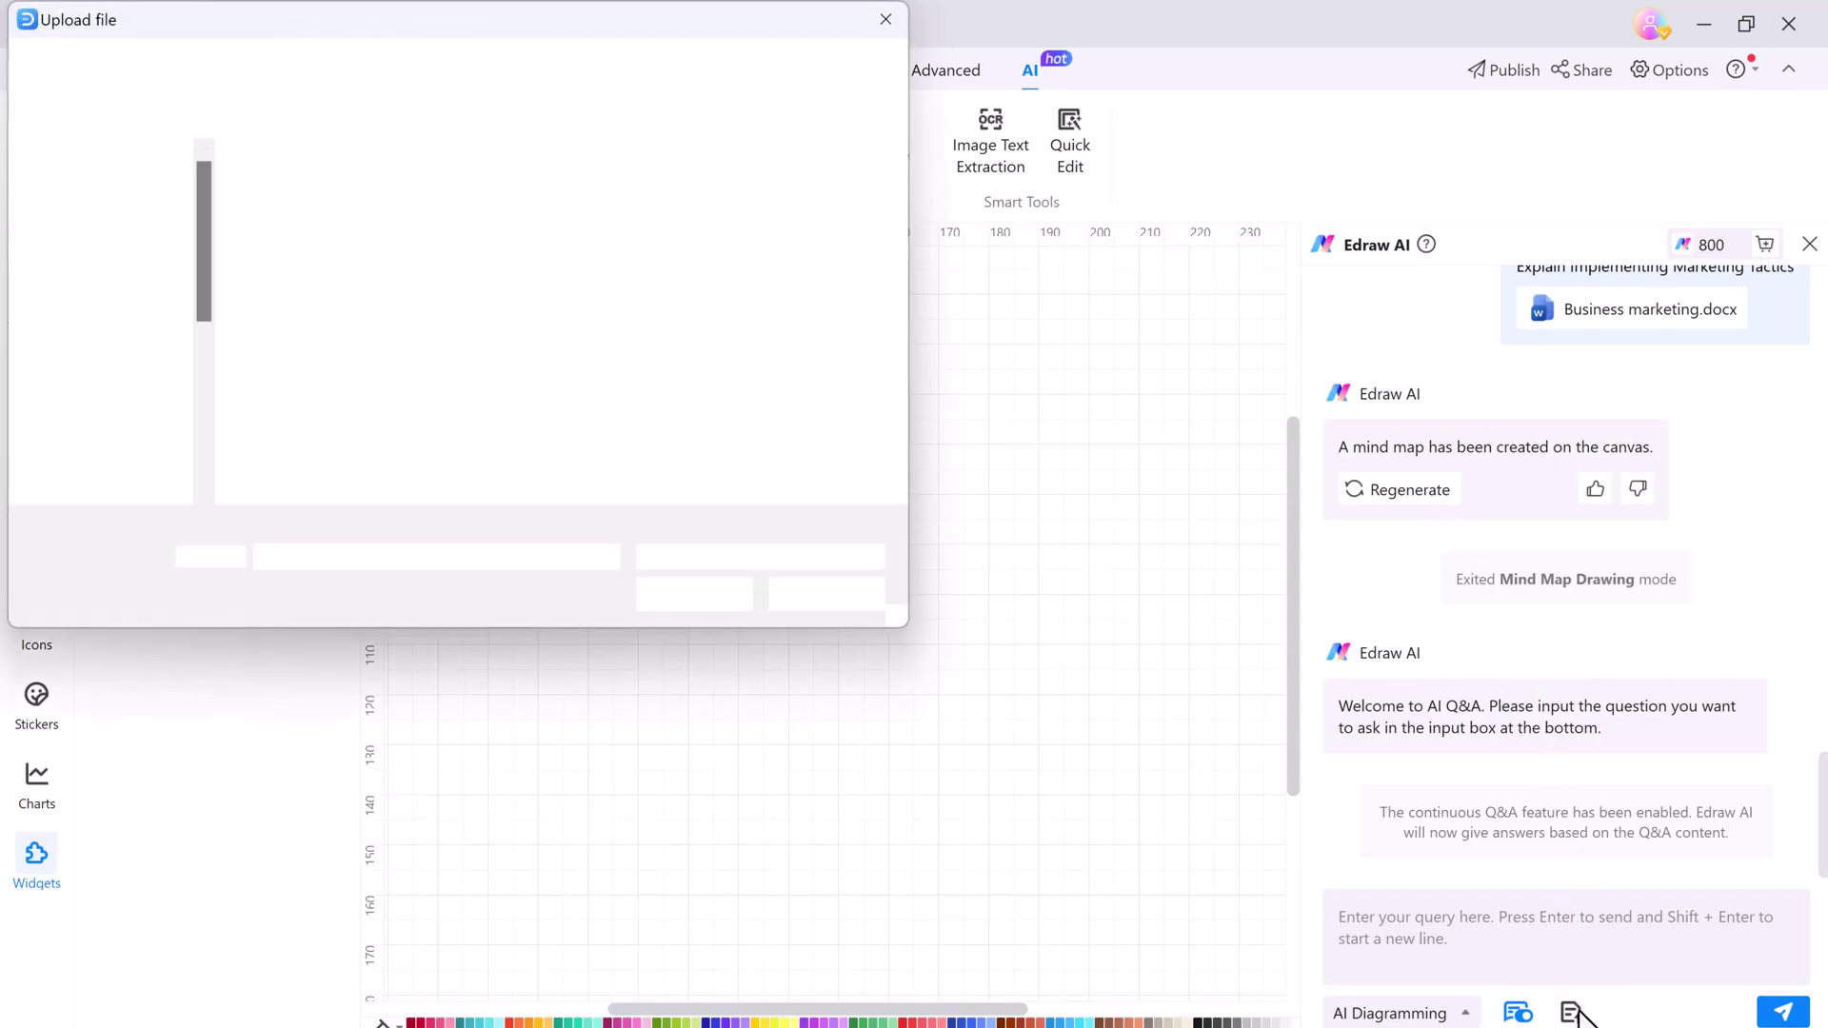
Attach Business marketing.docx and ask Edraw AI 'Explain Implementing Marketing Tactics'
left_click(812, 251)
left_click(730, 594)
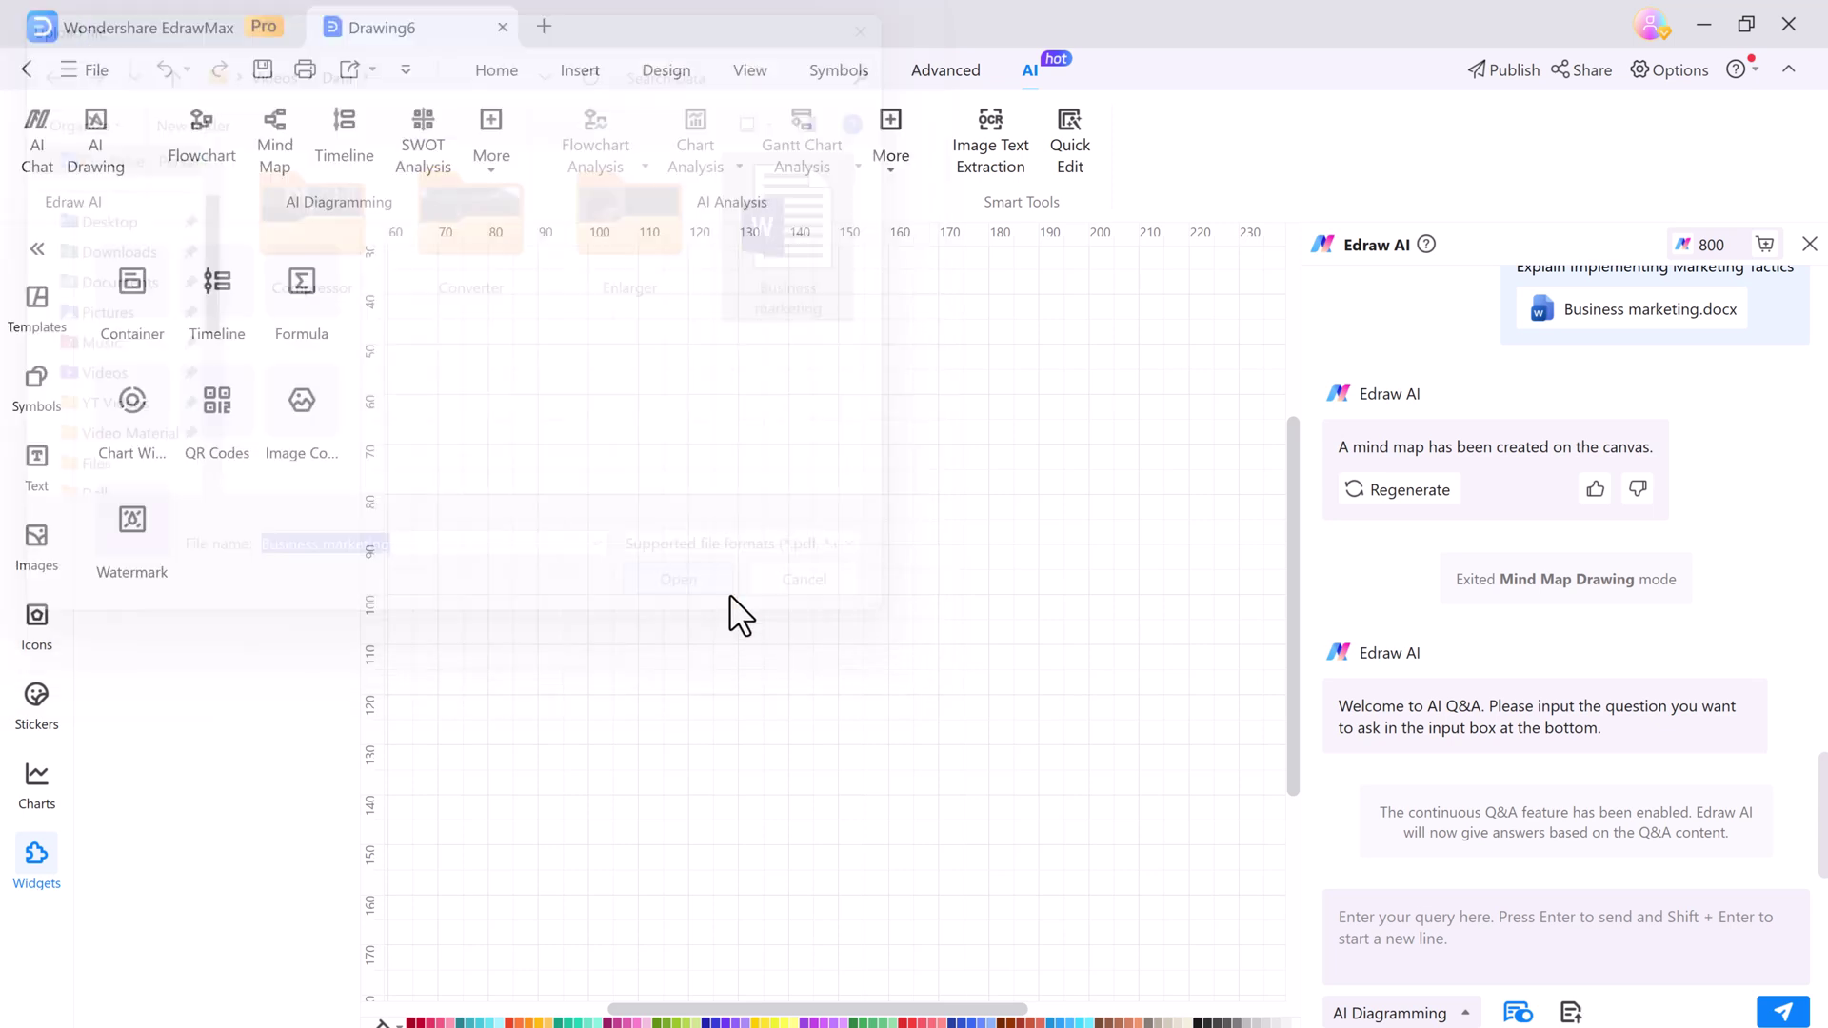
left_click(1454, 884)
type("Expl")
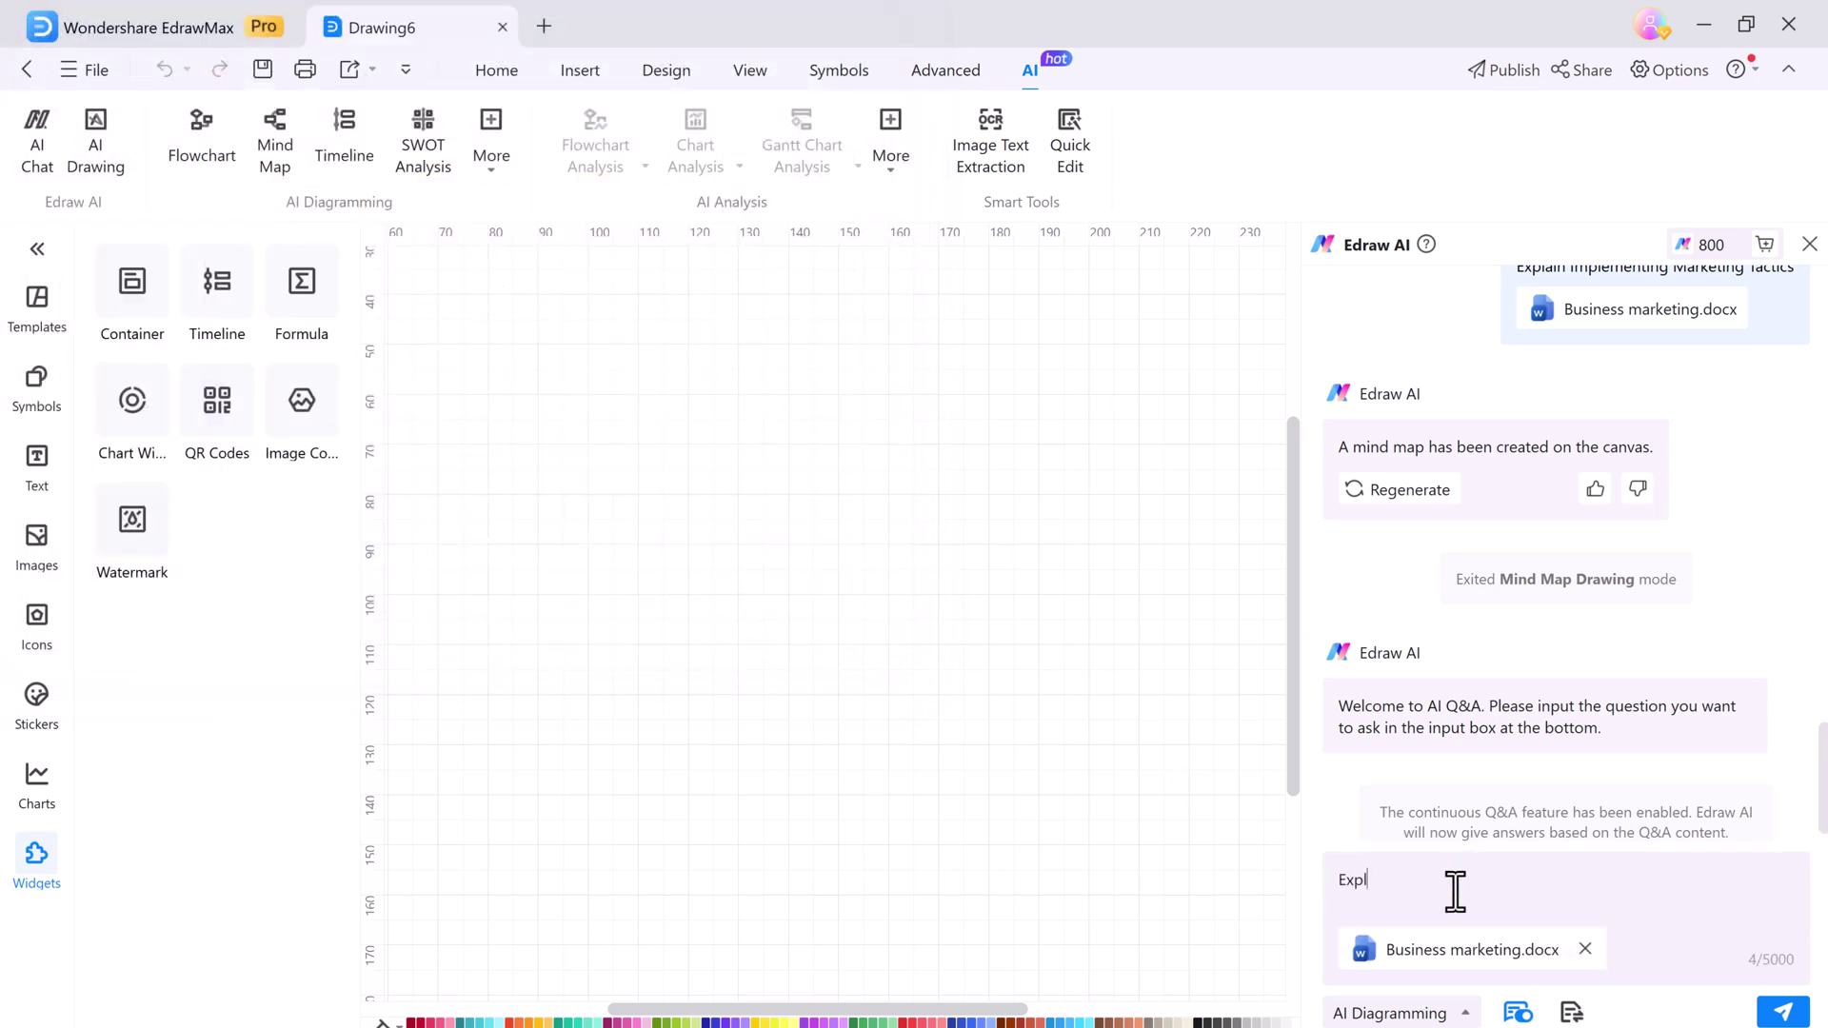
type("ain Implementing Marketing Tactics")
left_click(1783, 1015)
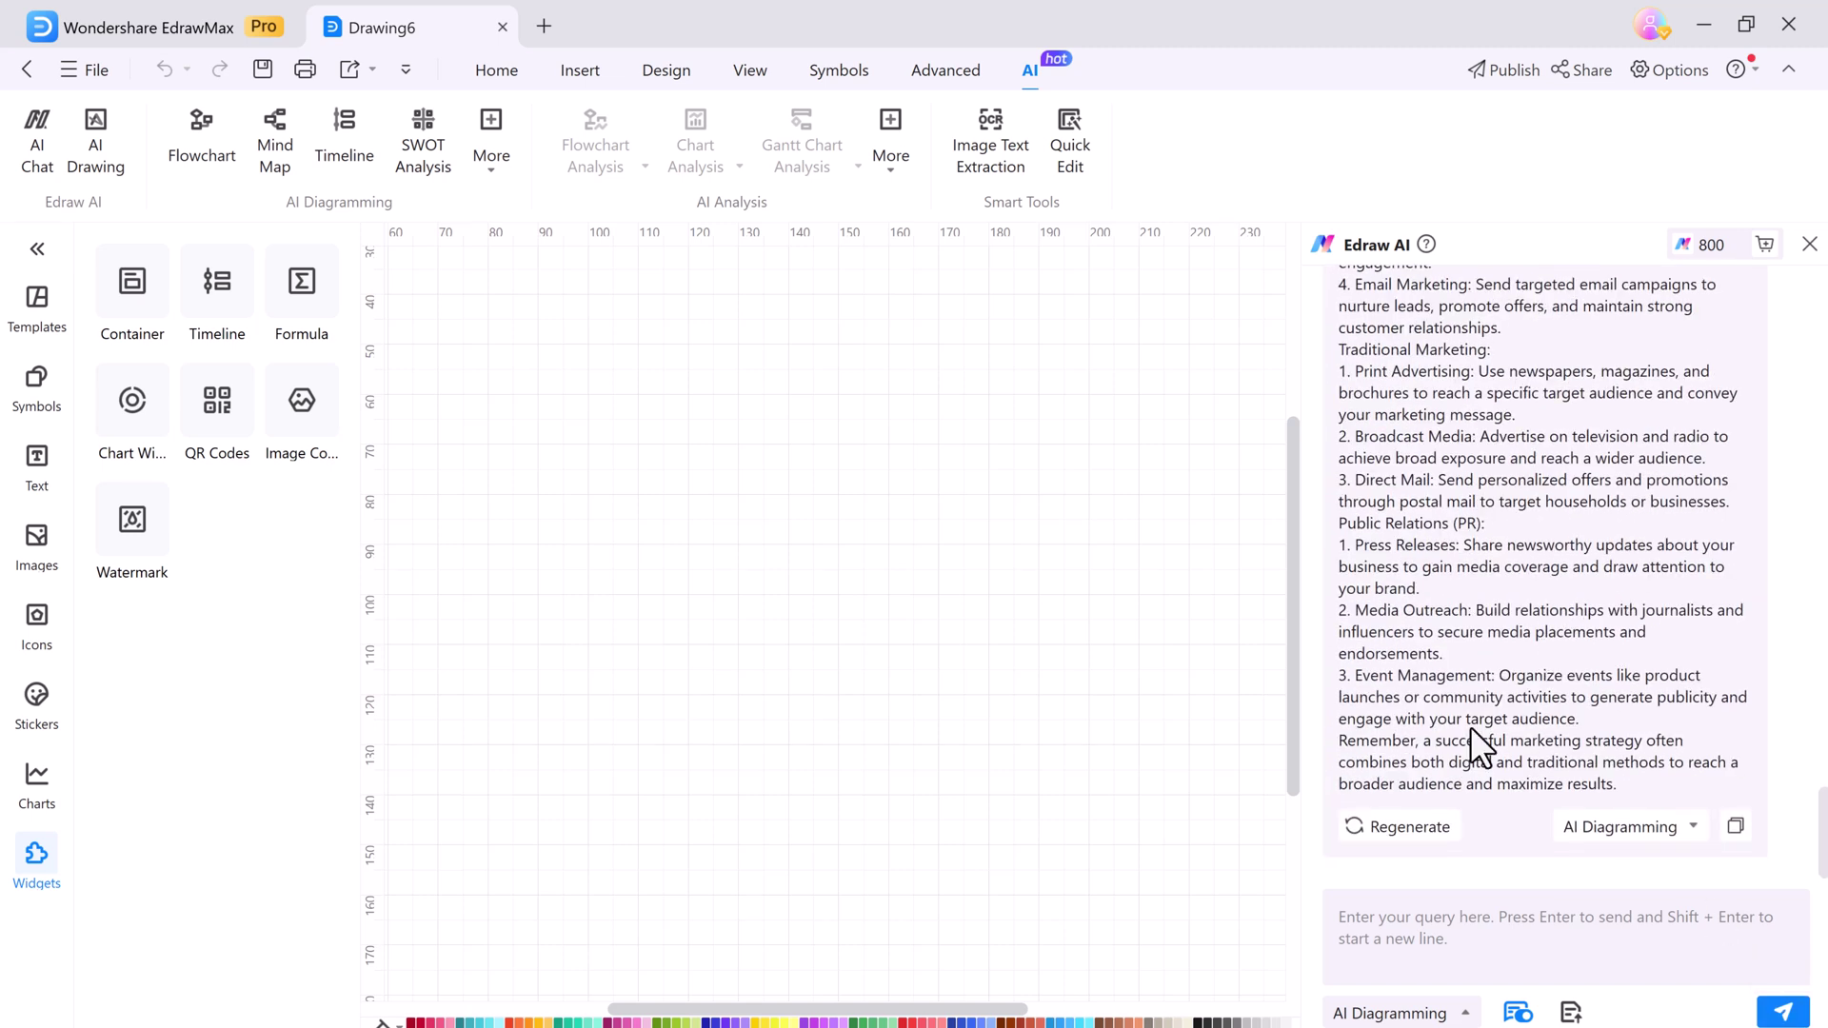
Ask Edraw AI 'what is traditional marketing?' and read through its eight-method answer
left_click(1582, 929)
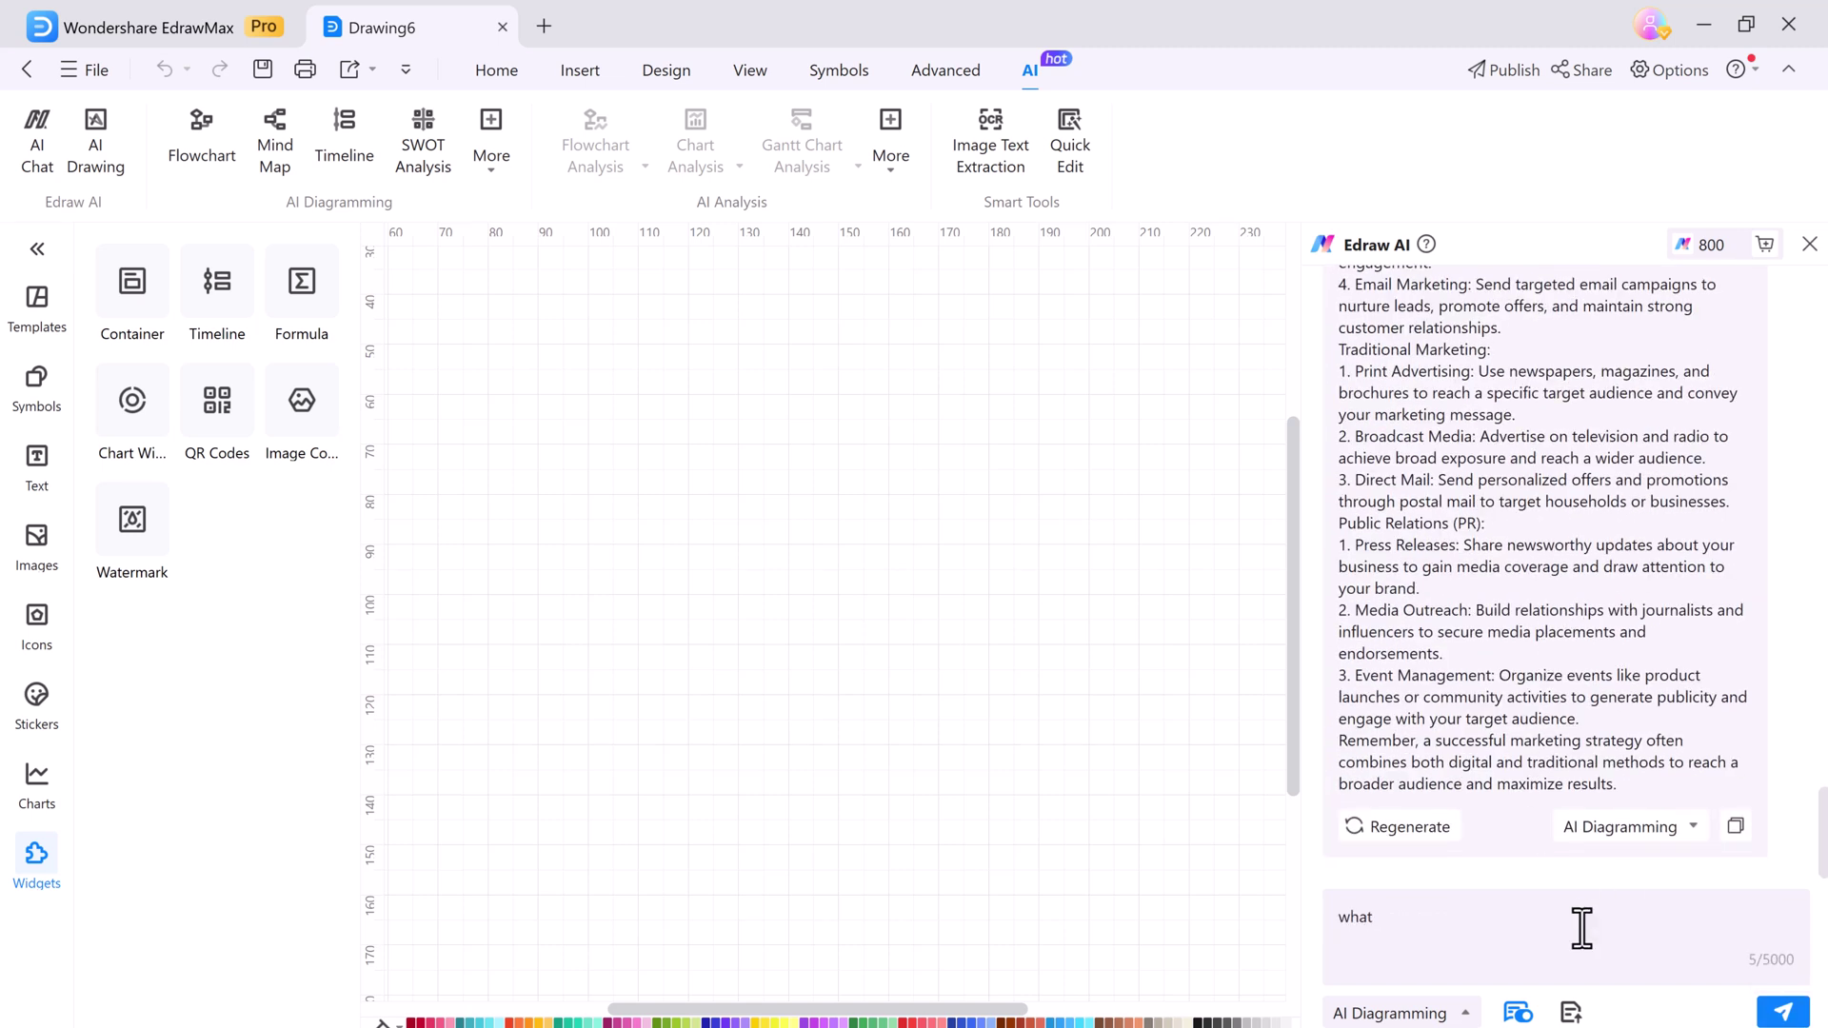
type("what is traditional marketing?")
key("Return")
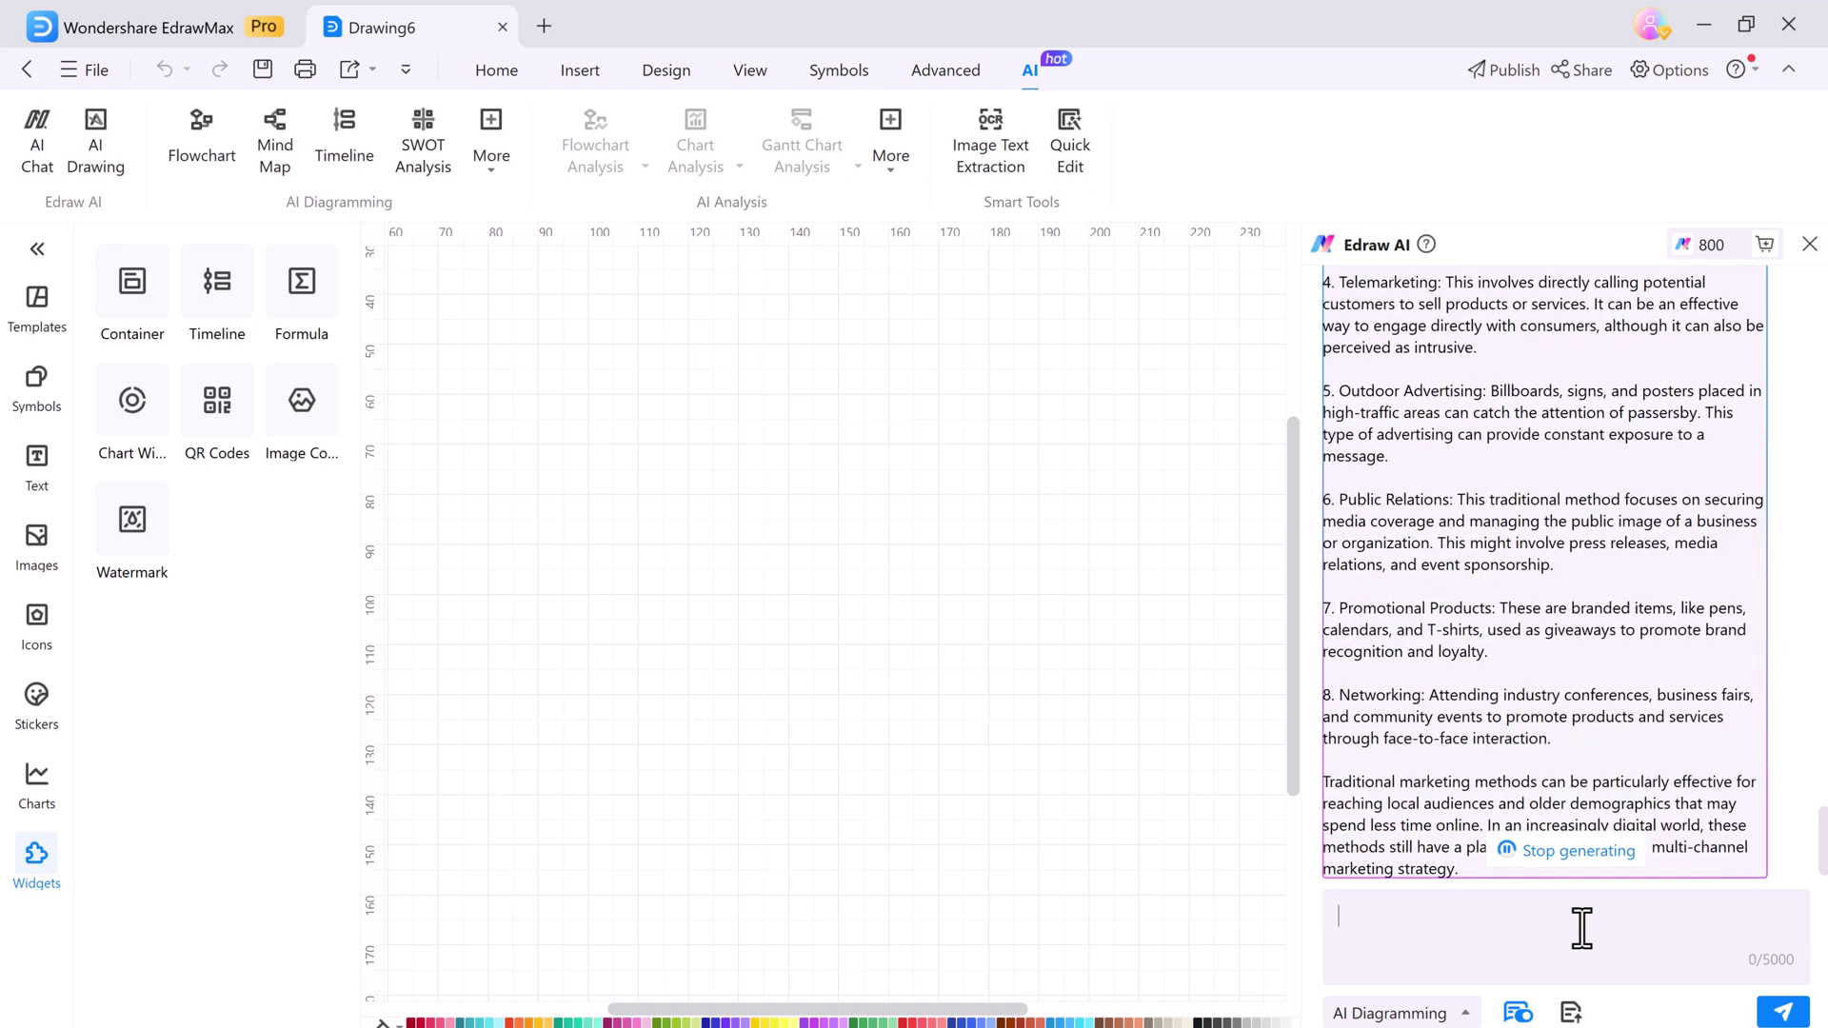
scroll(1533, 790, "up", 1)
scroll(1523, 750, "up", 1)
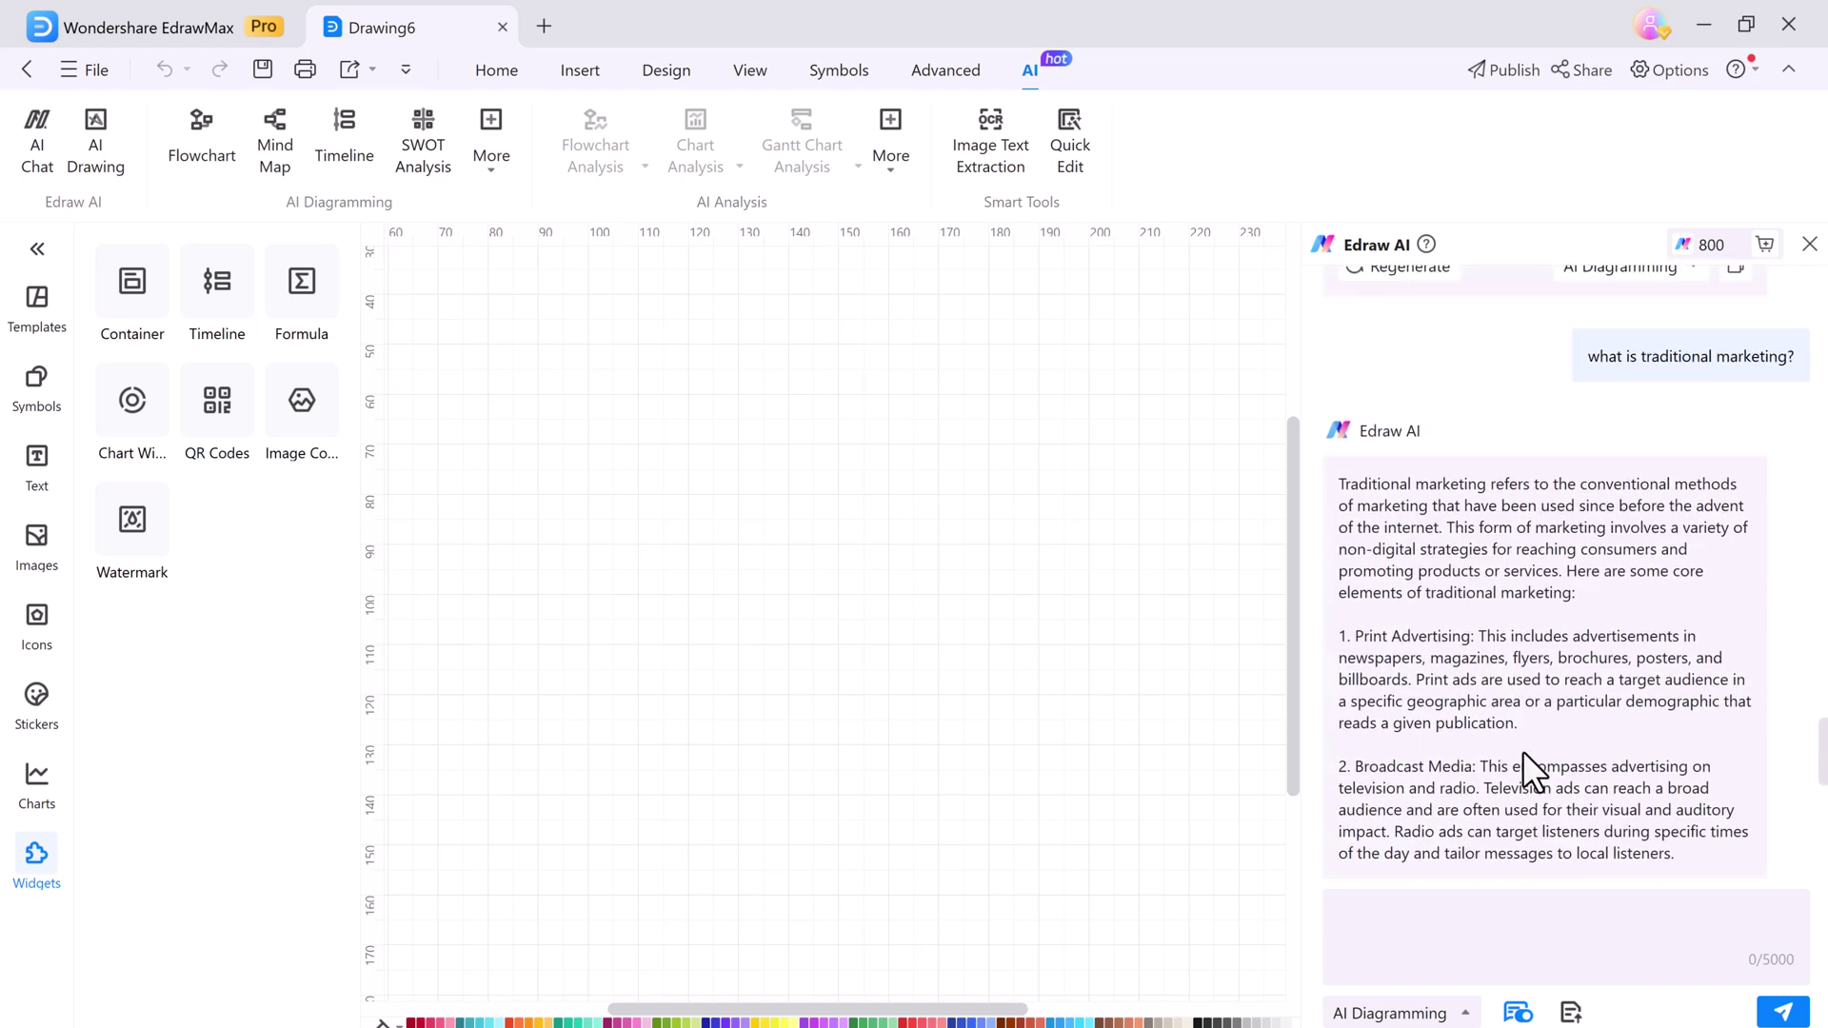
scroll(1543, 781, "down", 10)
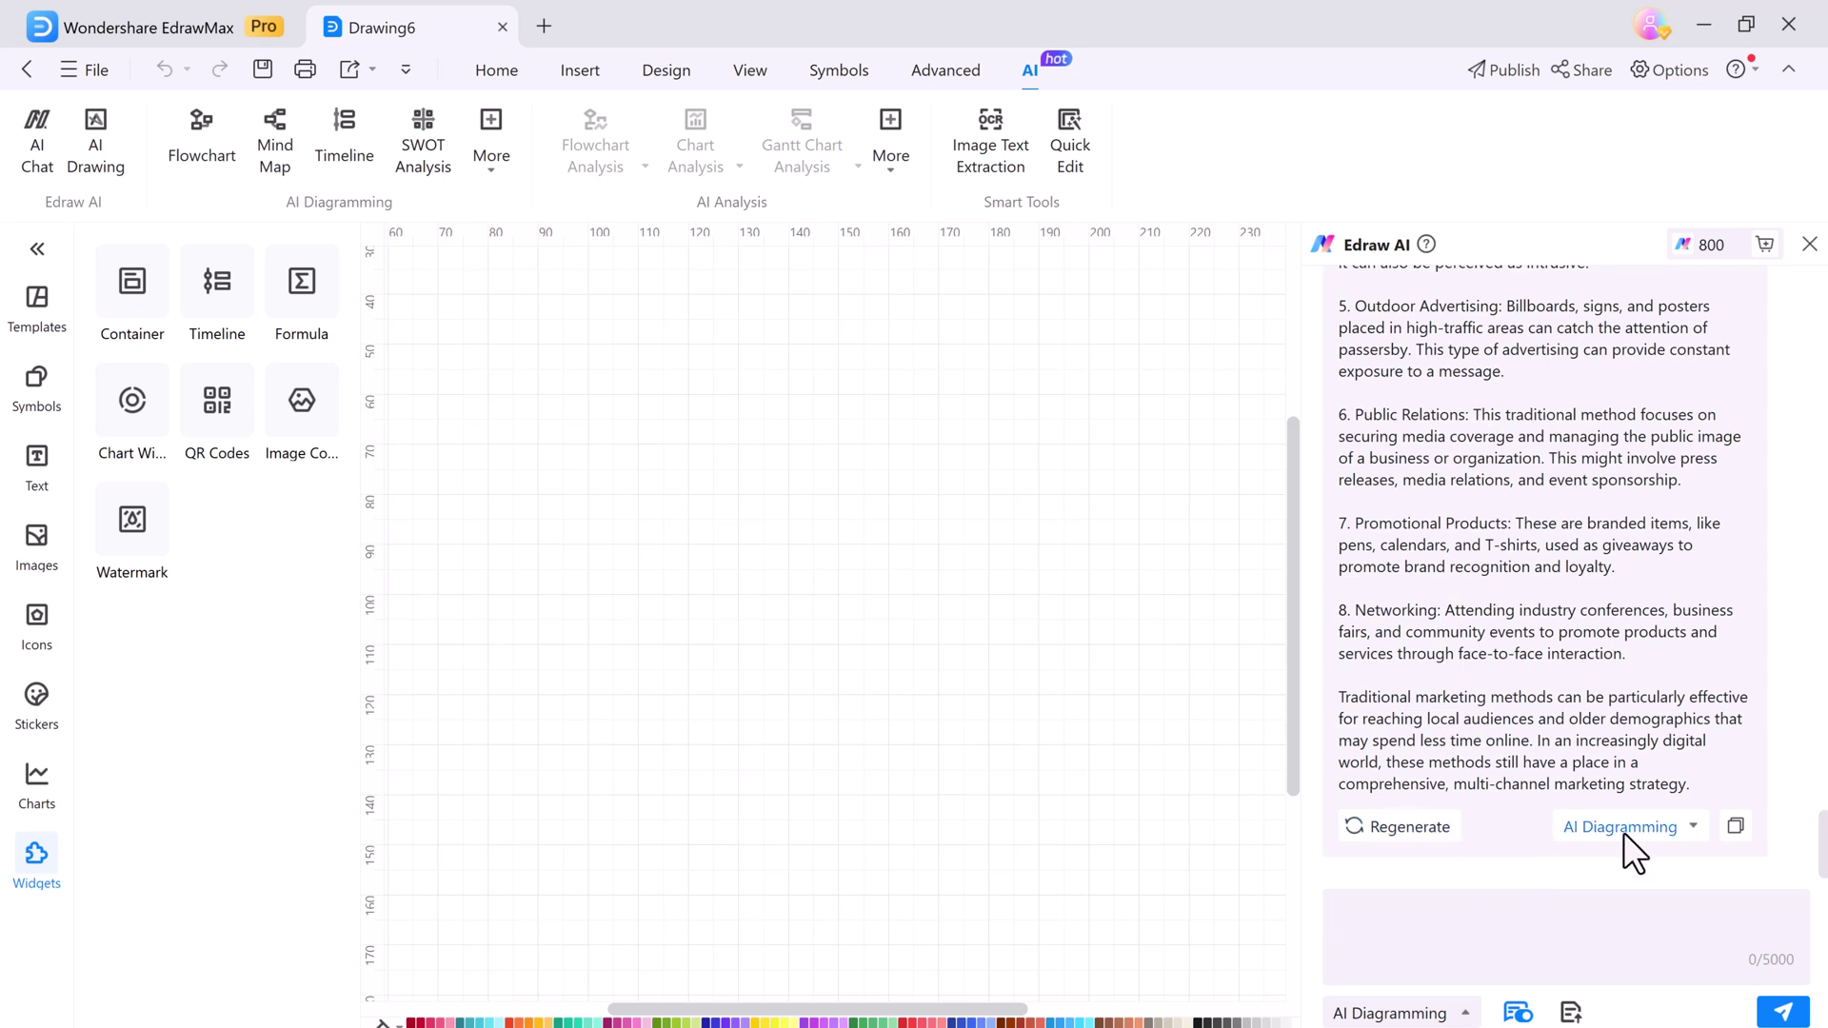
Turn the AI answer into a list diagram with Print ads, Broadcast Media and Direct Mail boxes
left_click(1685, 843)
left_click(1632, 914)
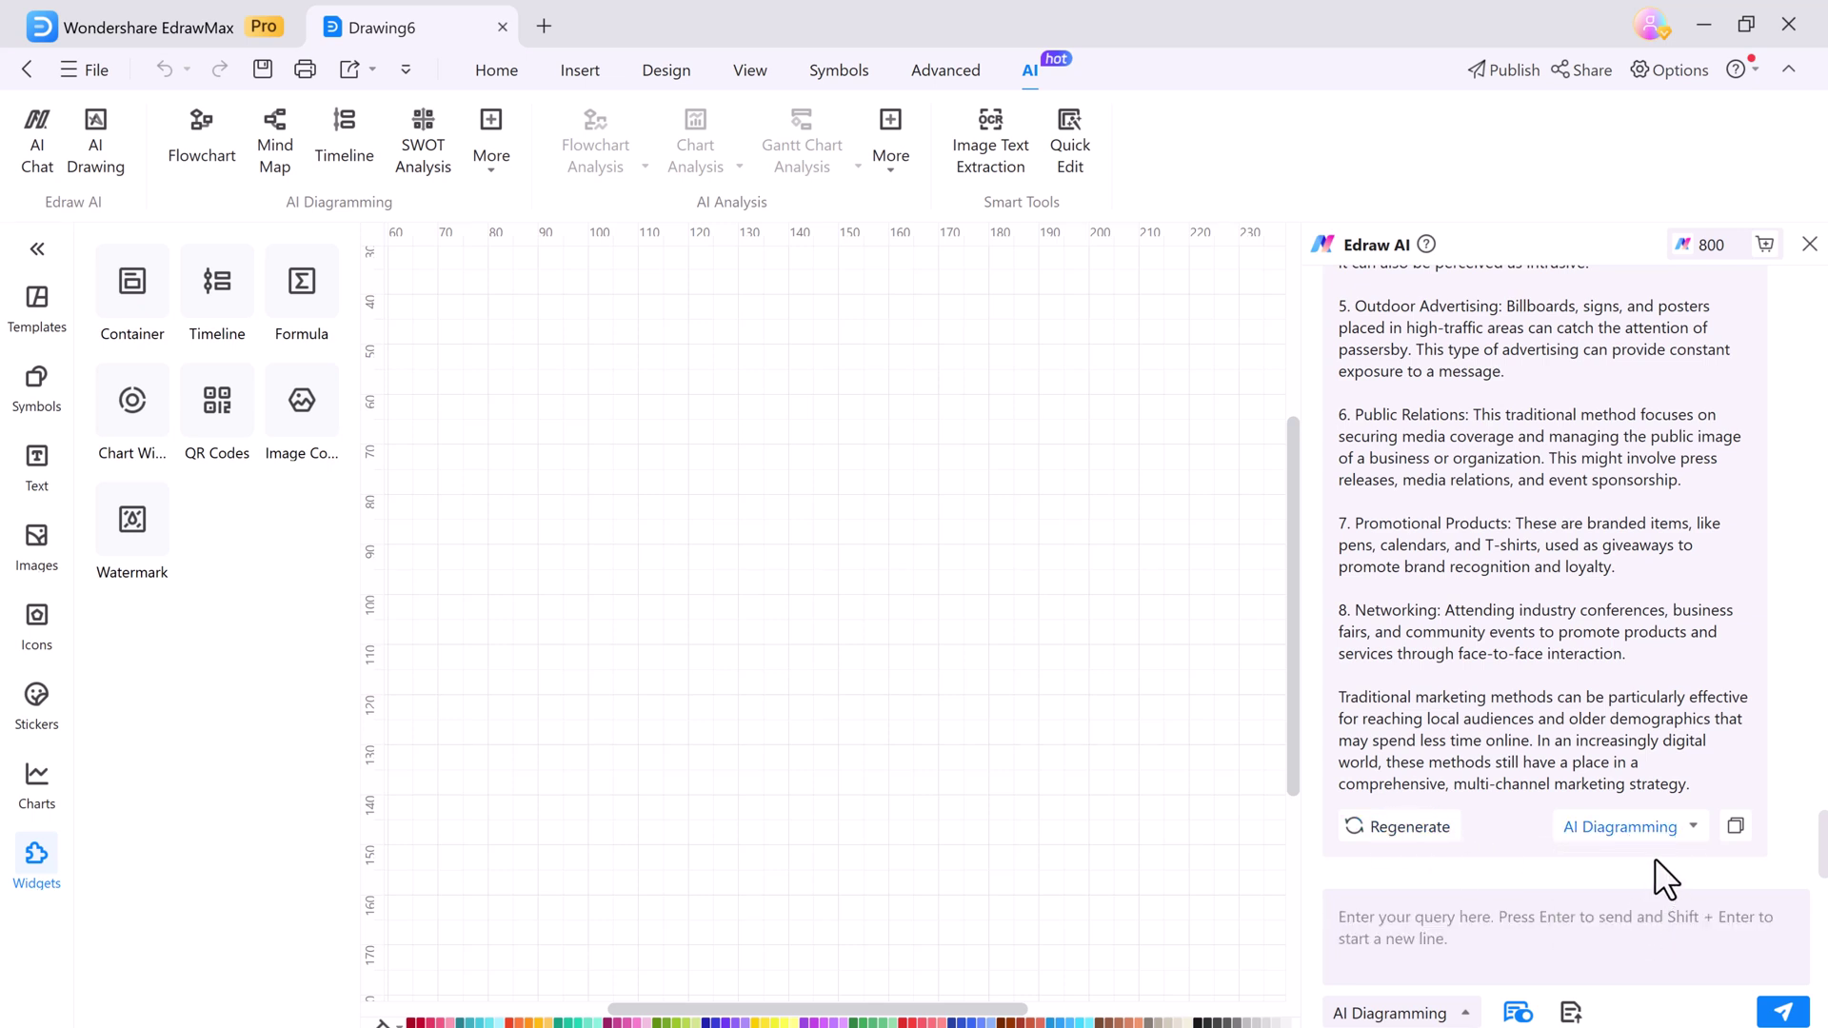
scroll(1019, 790, "down", 5)
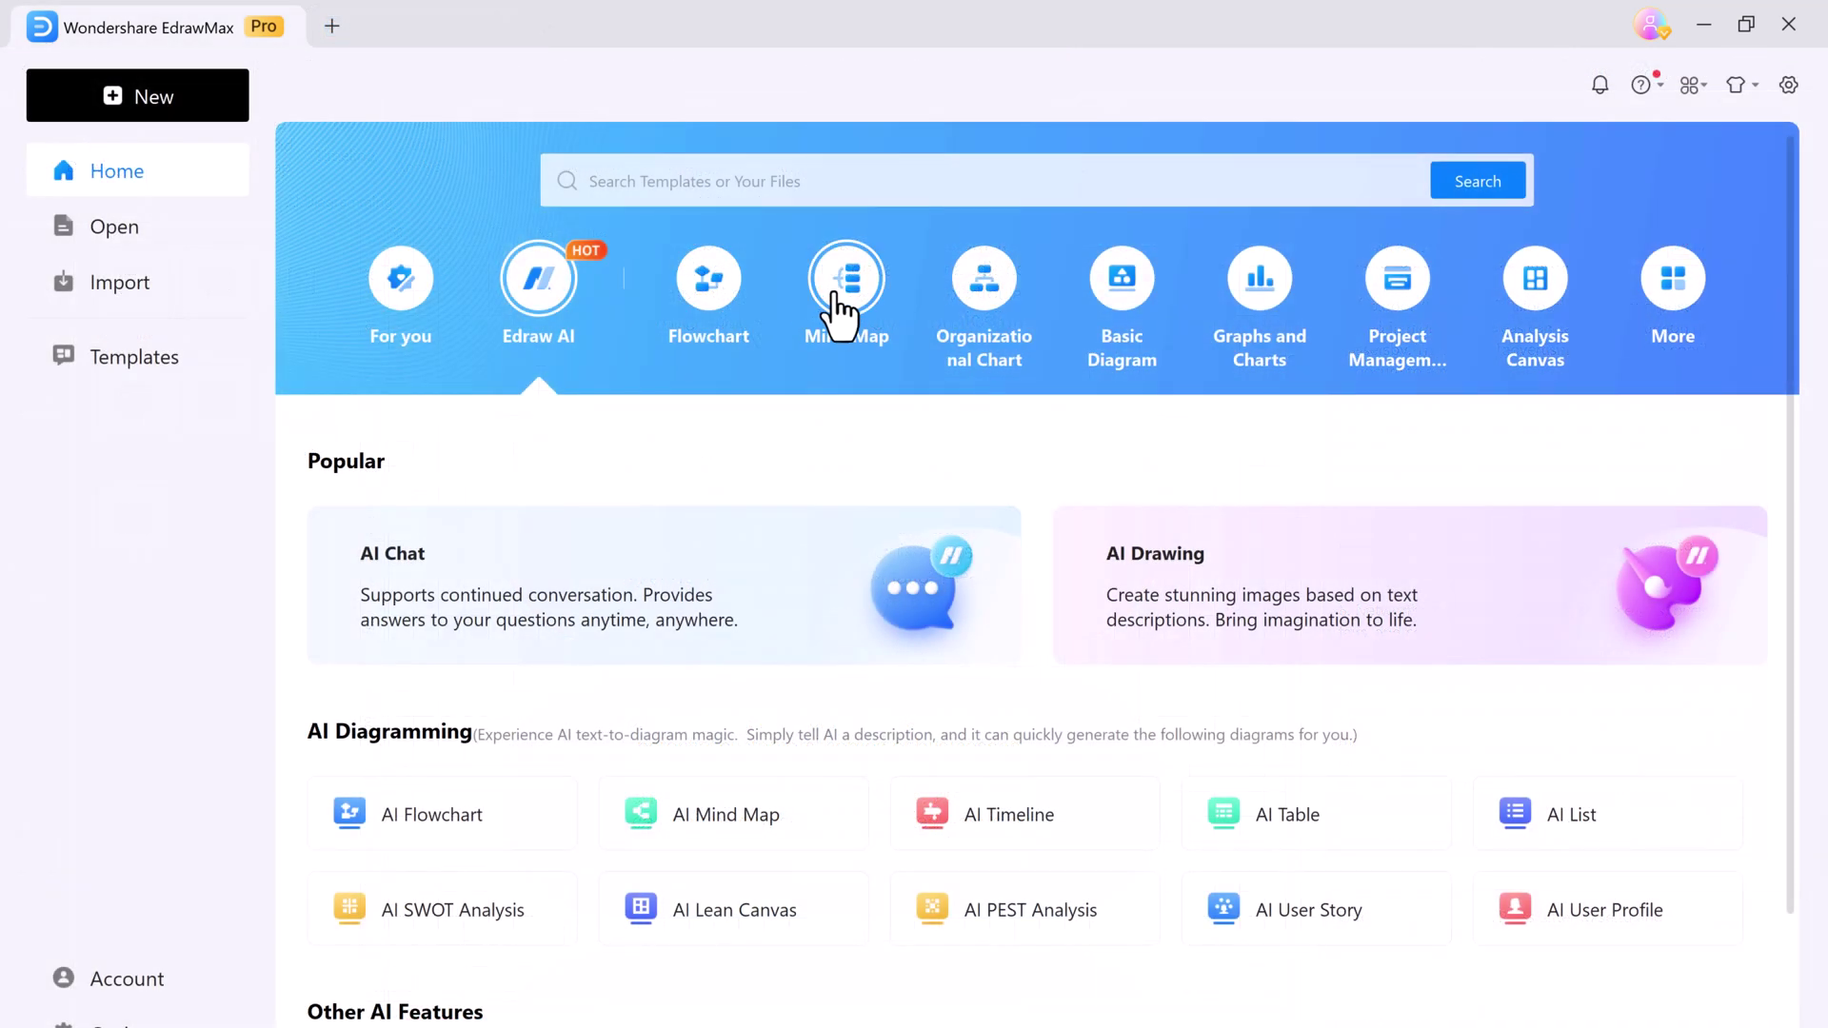
Open the Identity Conceptual template from the Mind Map templates
left_click(838, 309)
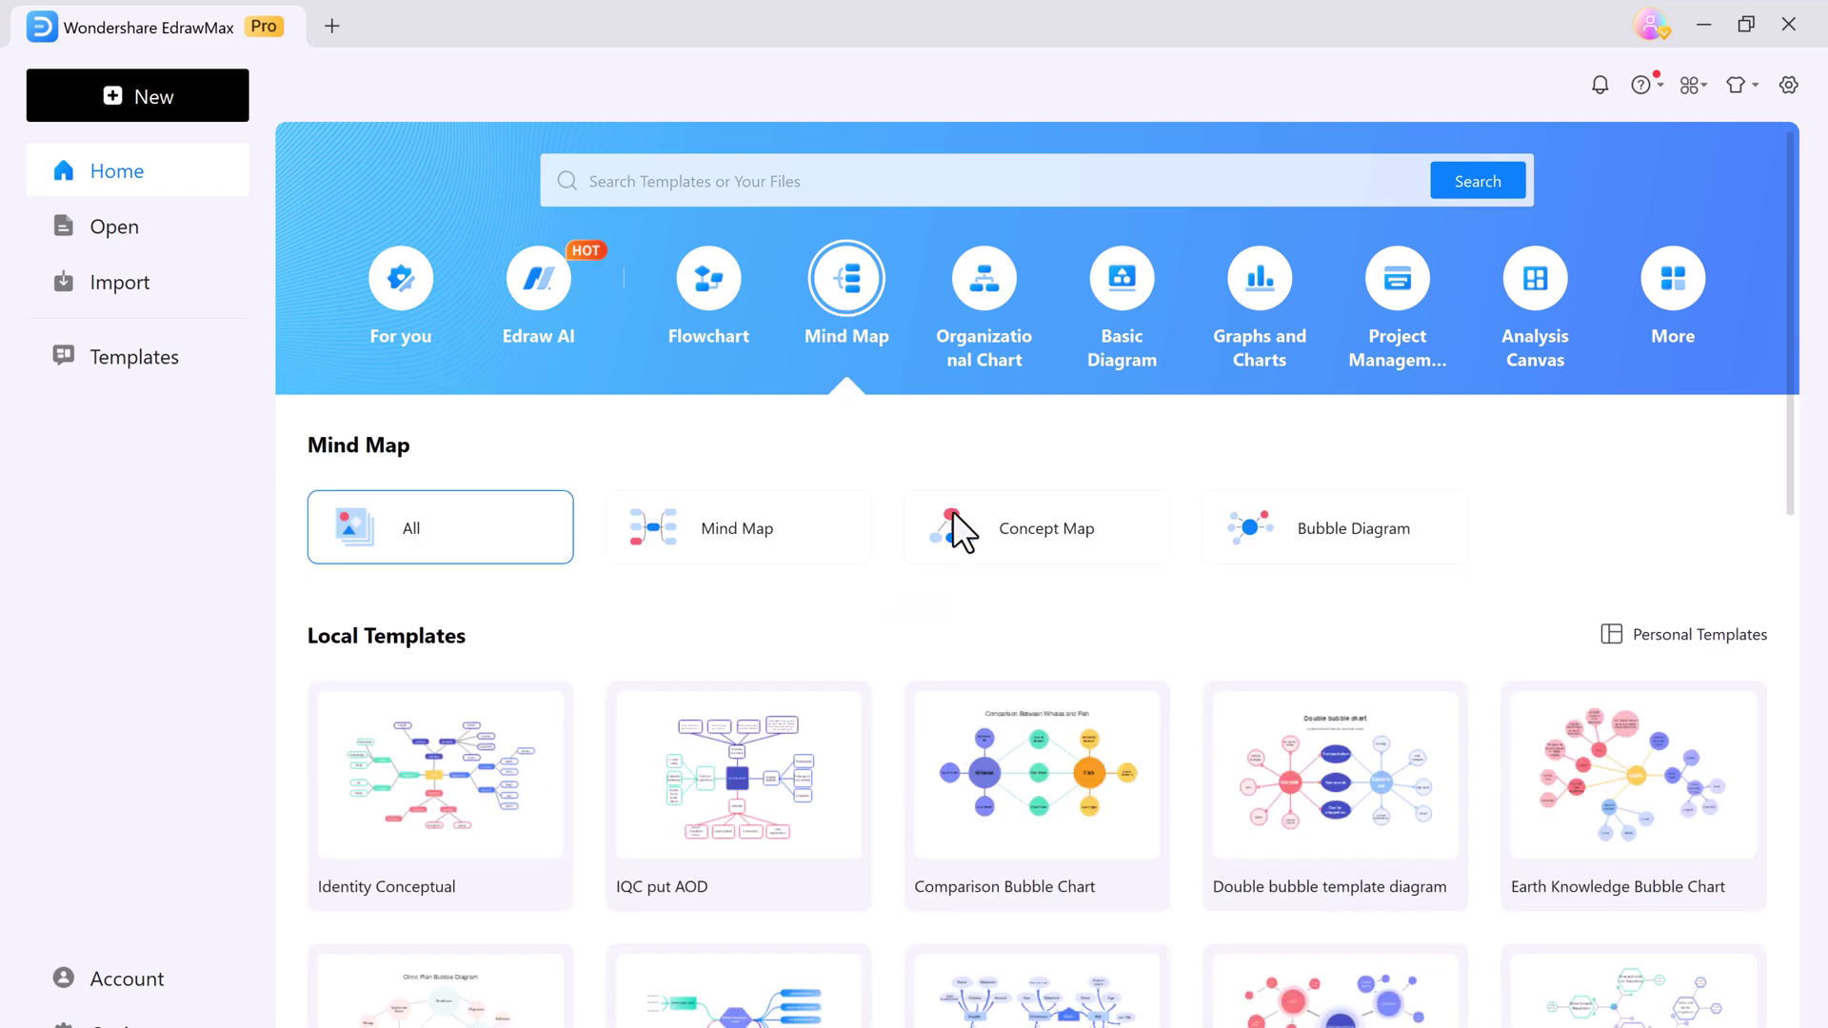
scroll(1041, 755, "down", 1)
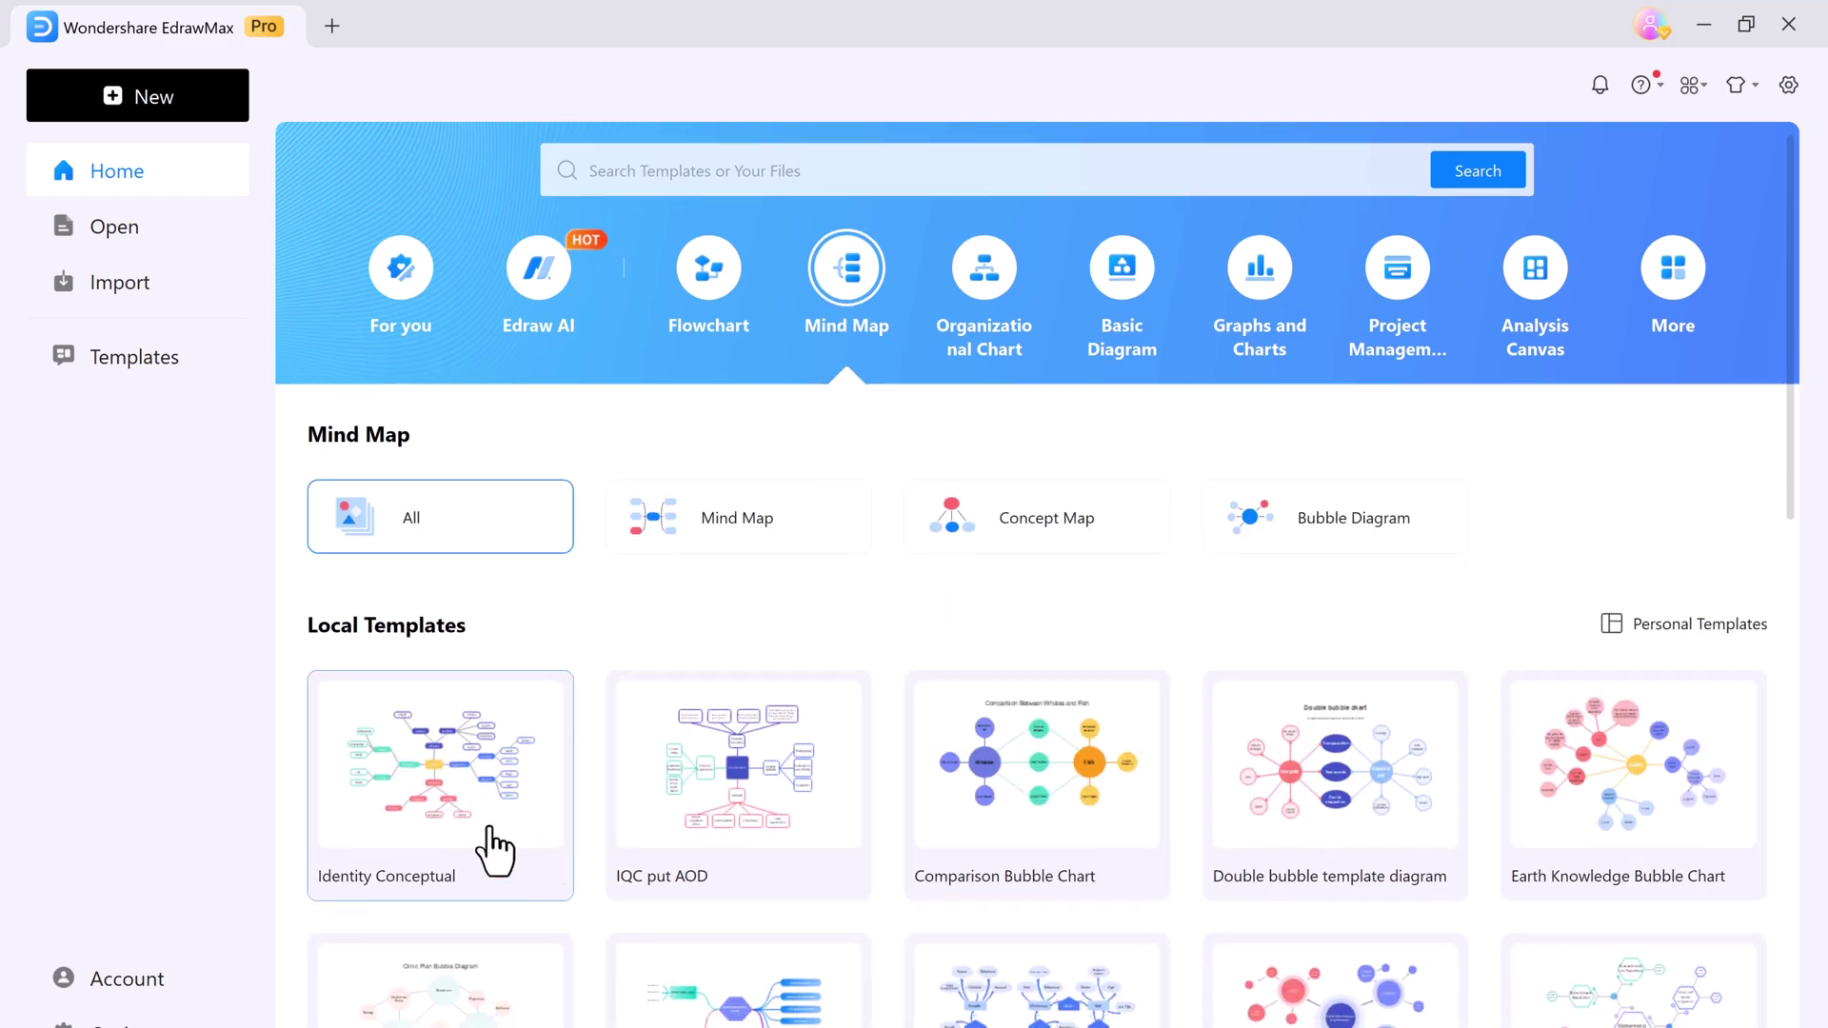
left_click(495, 850)
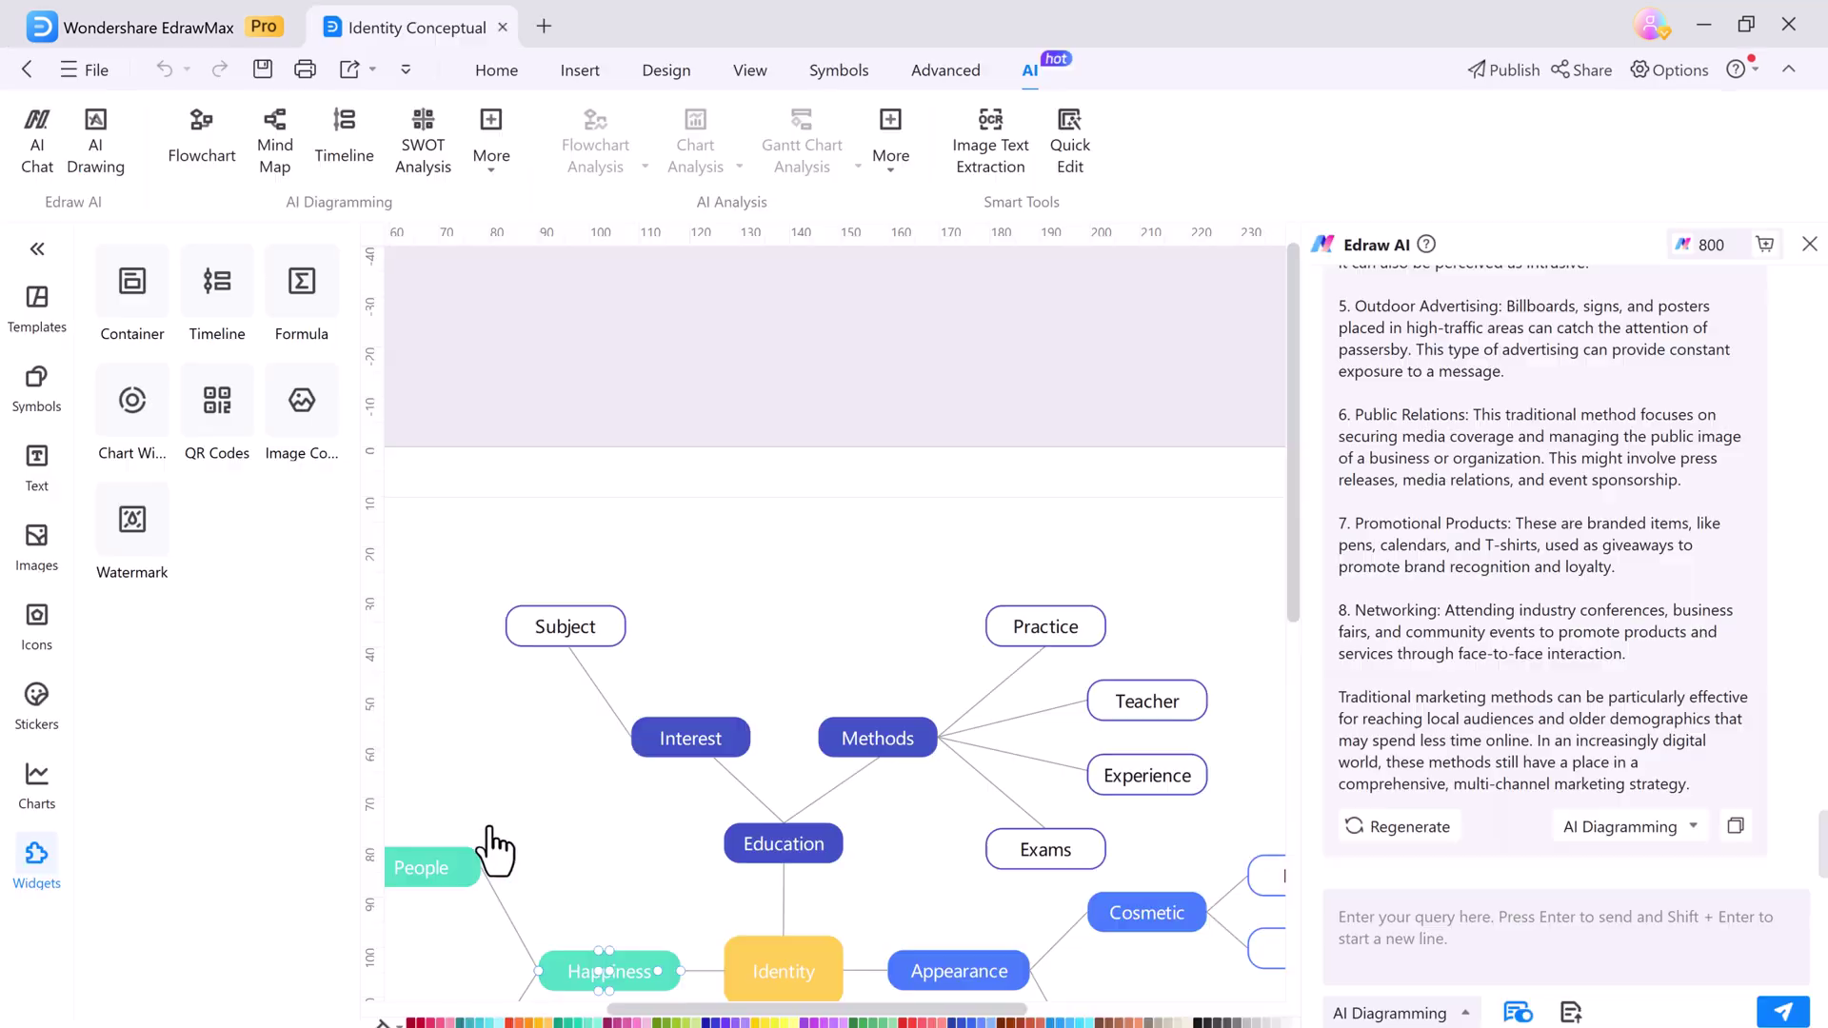
Close the Edraw AI side panel and look over the Identity mind map
left_click(1809, 245)
left_click(843, 618)
scroll(893, 922, "down", 3)
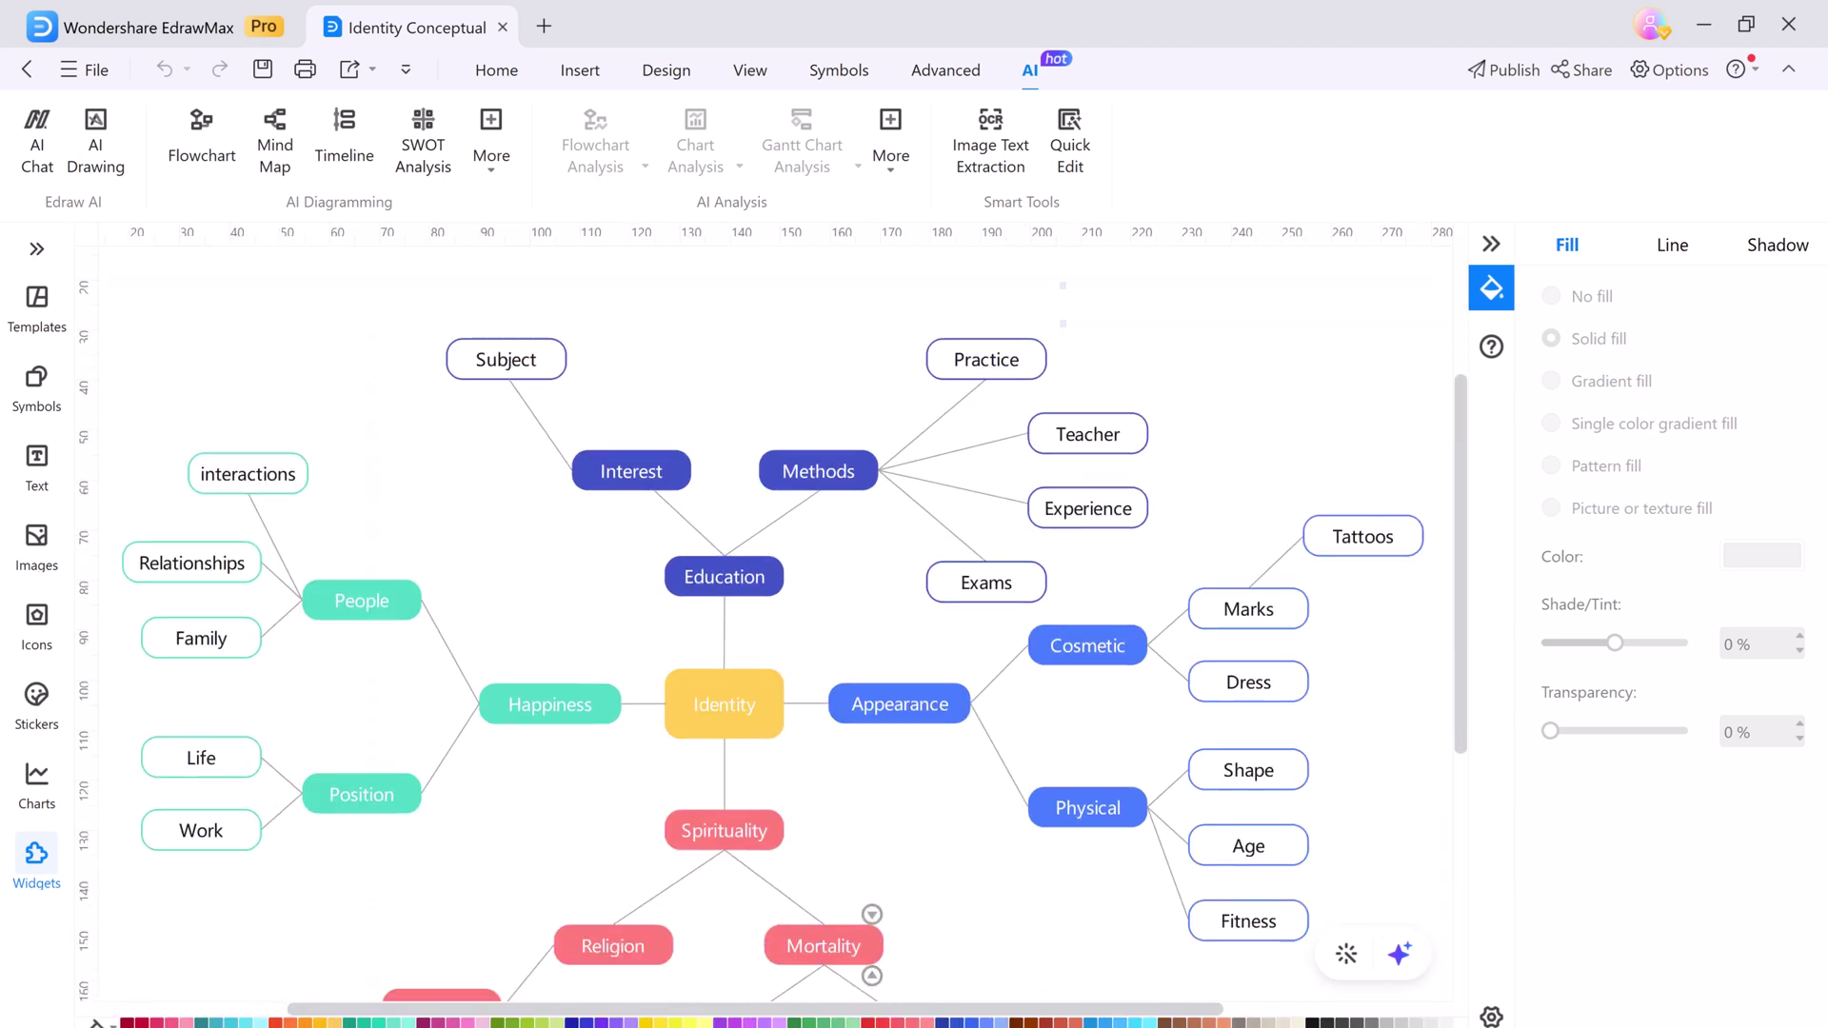
left_click_drag(871, 1014, 785, 1013)
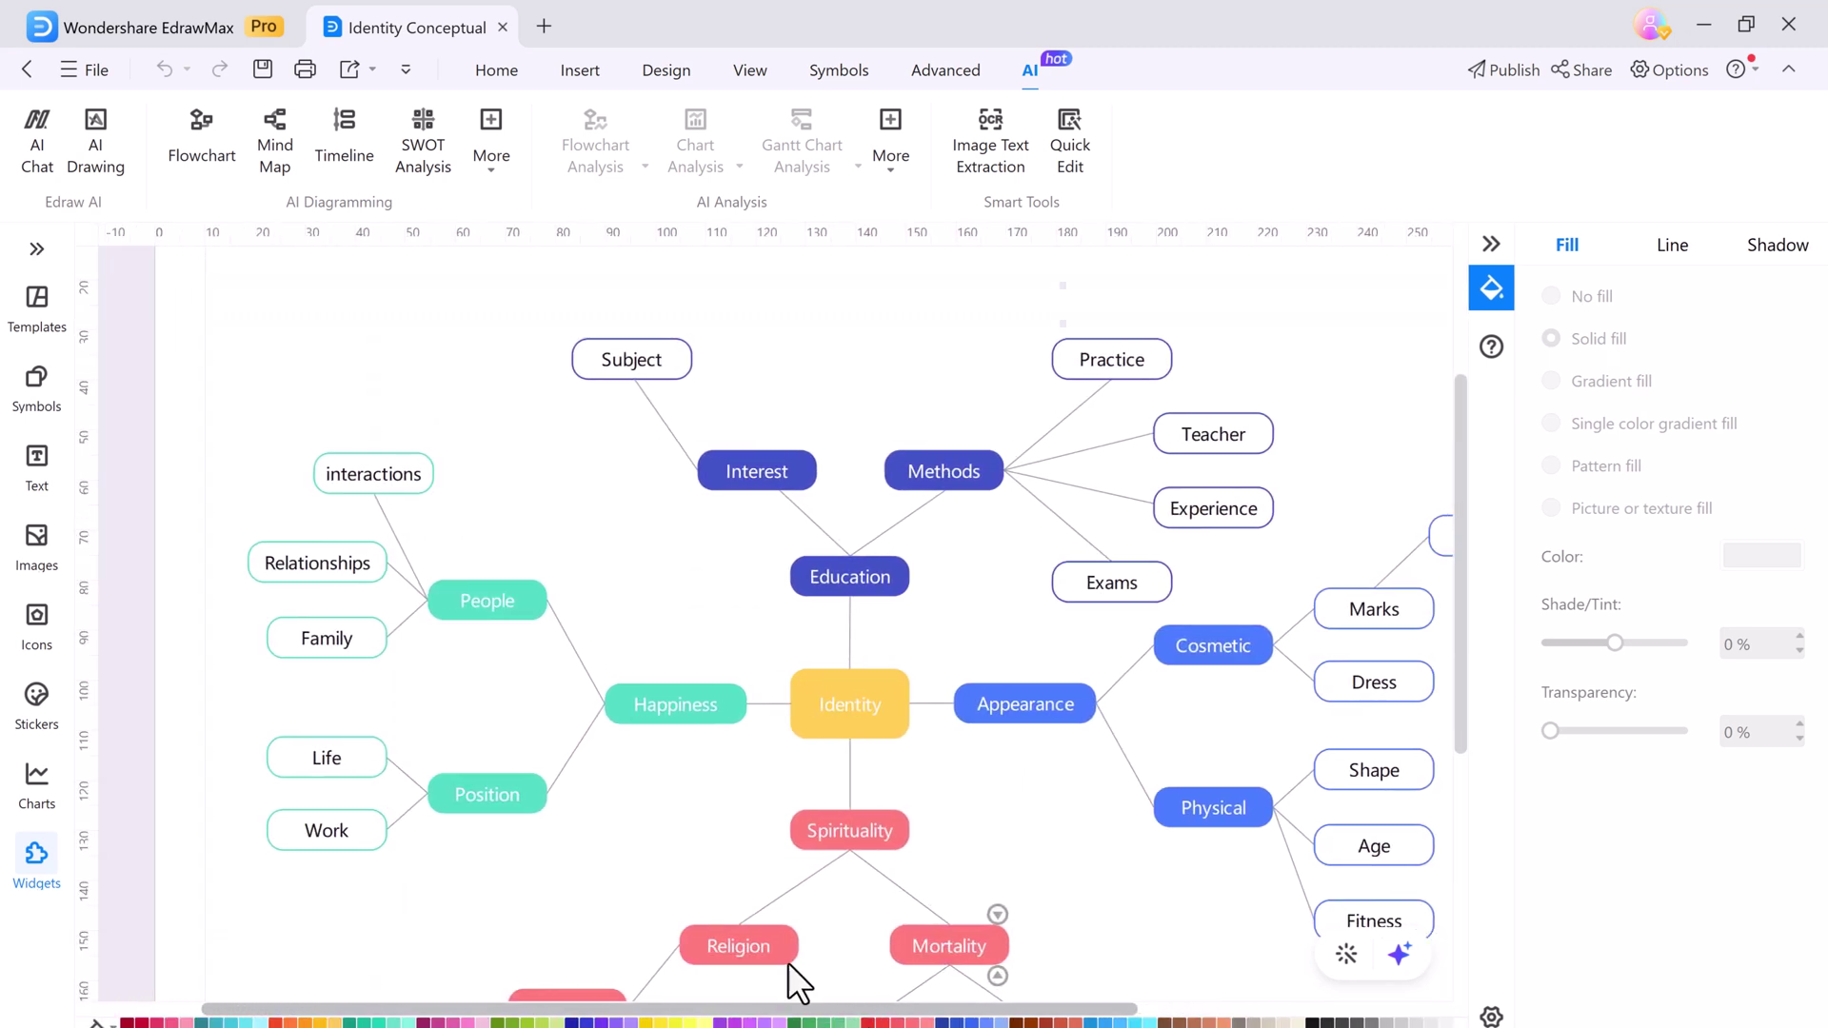
scroll(849, 650, "down", 4)
scroll(853, 649, "up", 1)
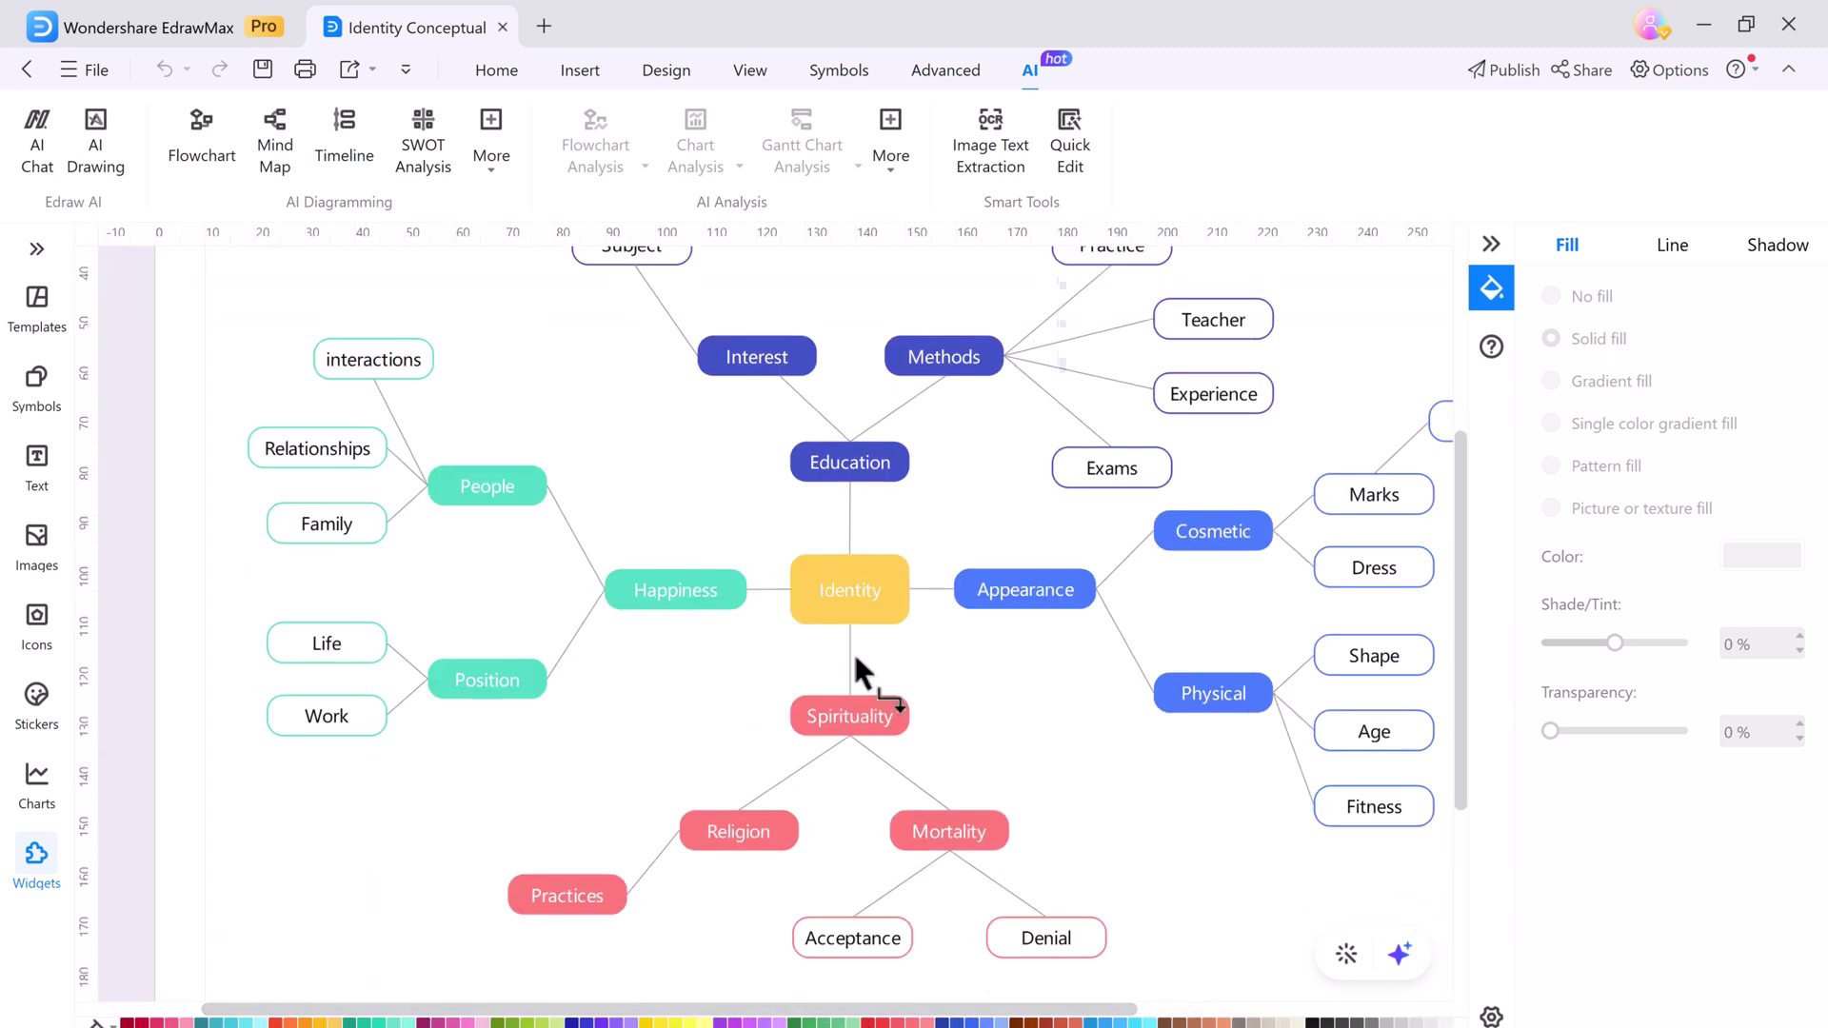
Invite a collaborator's e-mail with Can Edit rights, enable link sharing, copy the link, and send
left_click(1573, 72)
left_click(817, 424)
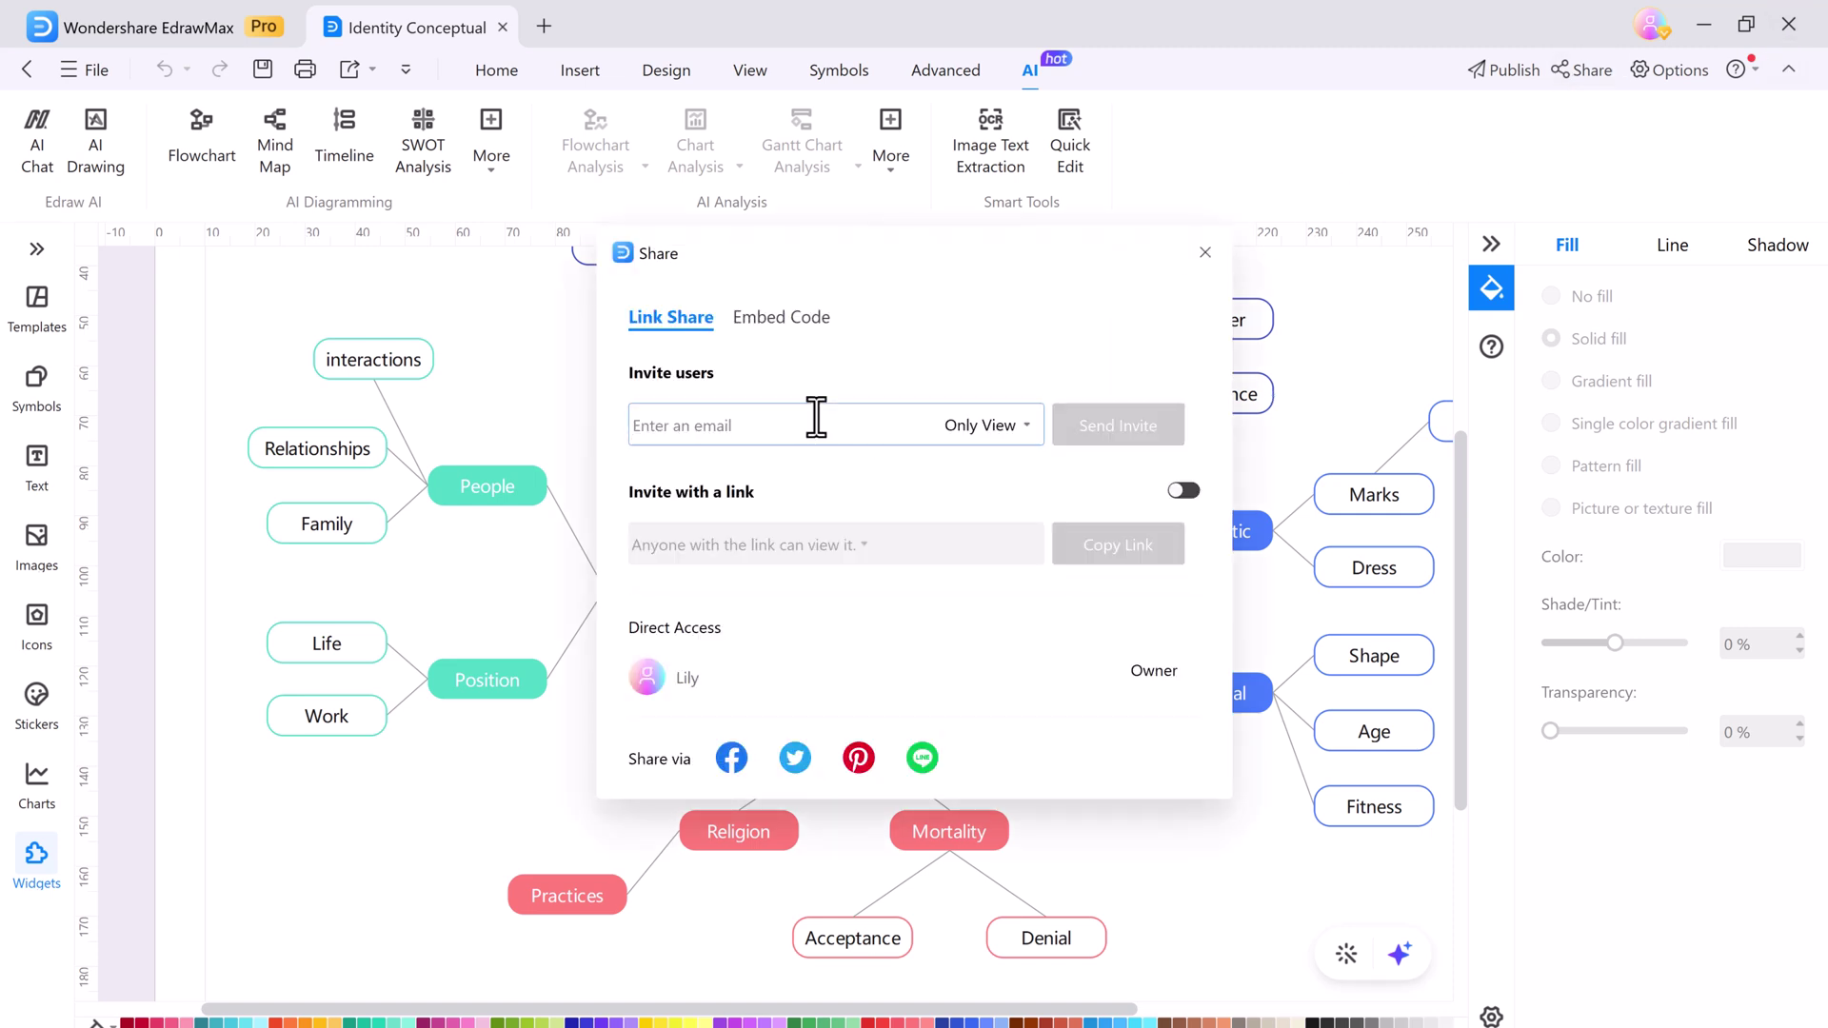
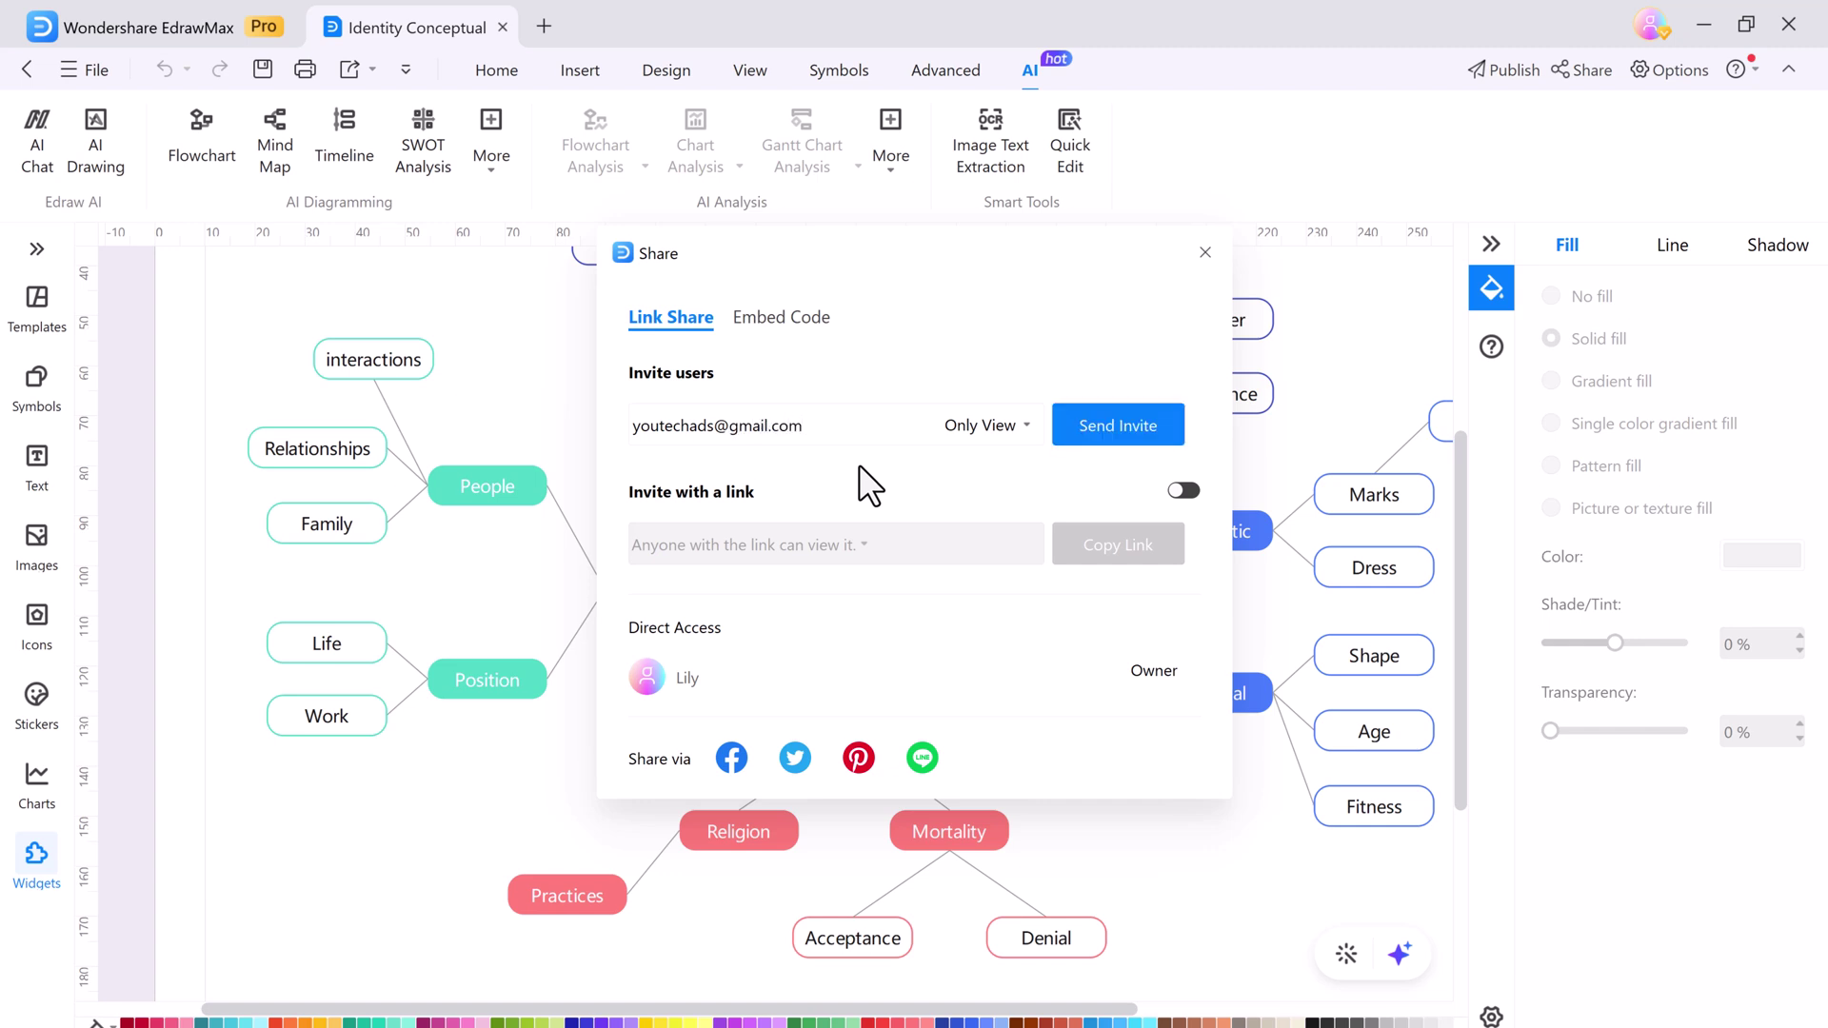
left_click(1024, 423)
left_click(995, 517)
left_click(1181, 492)
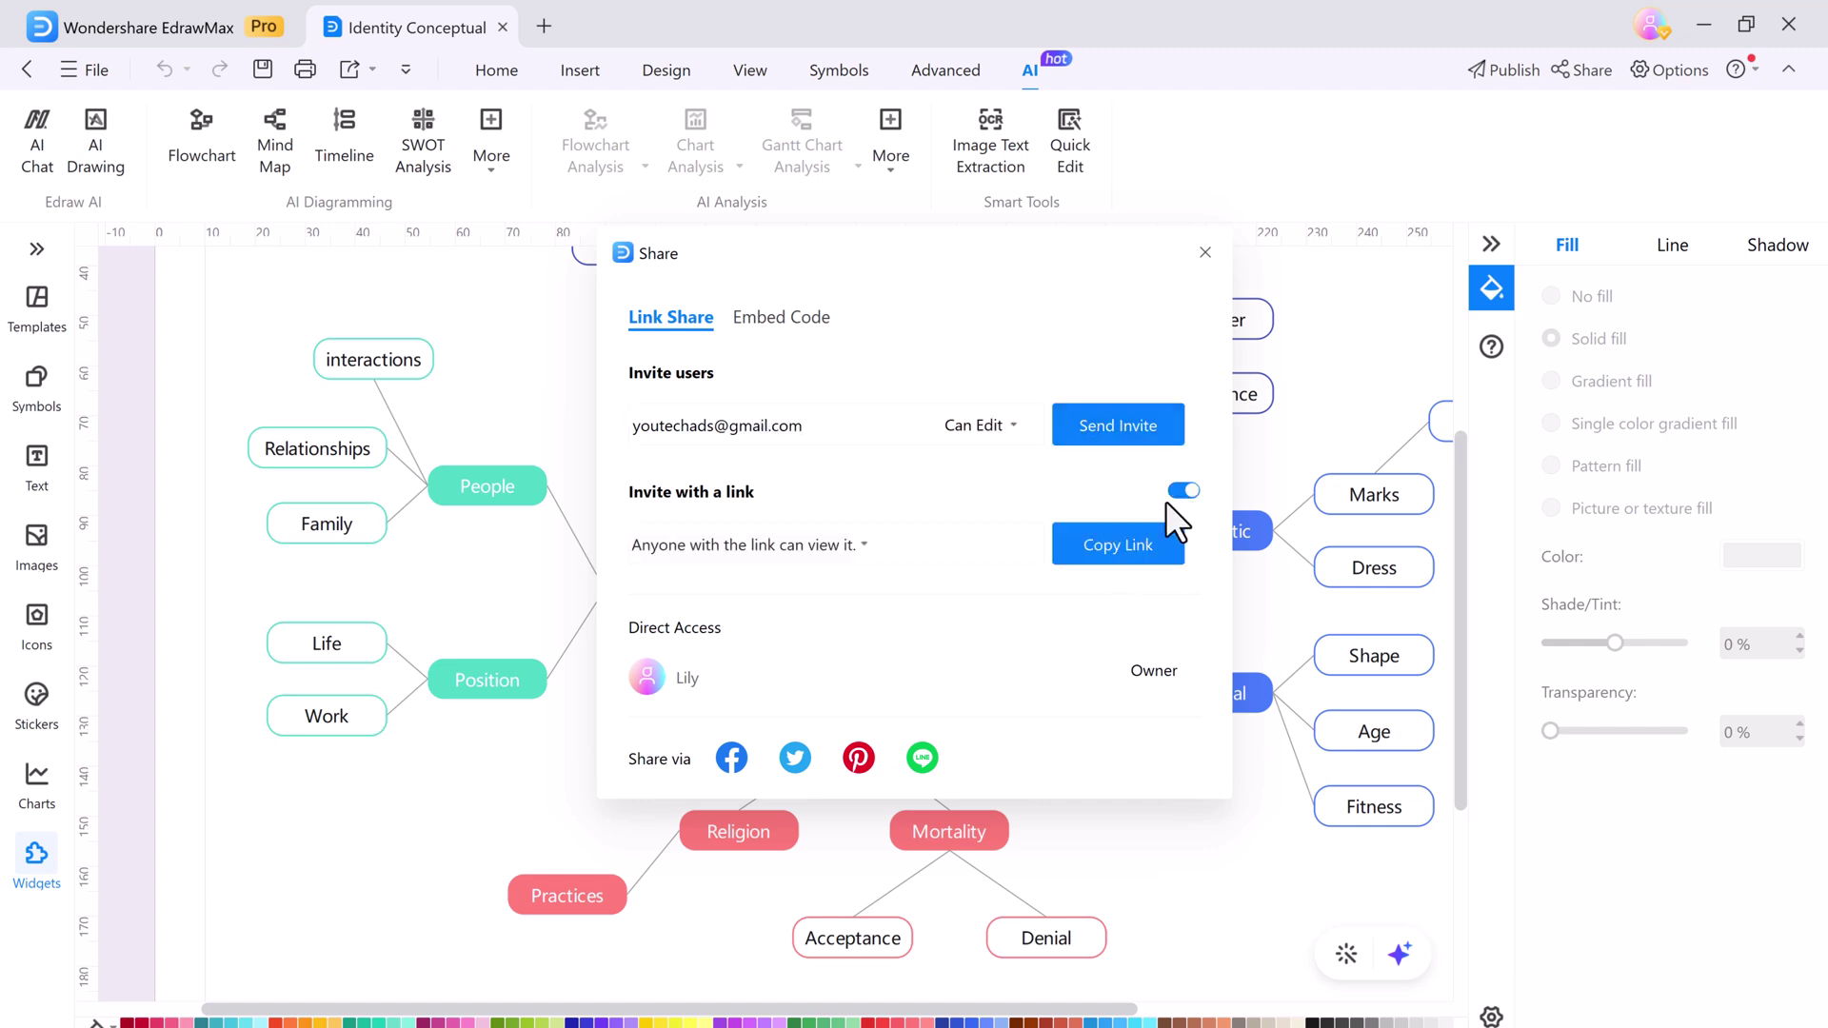
left_click(854, 549)
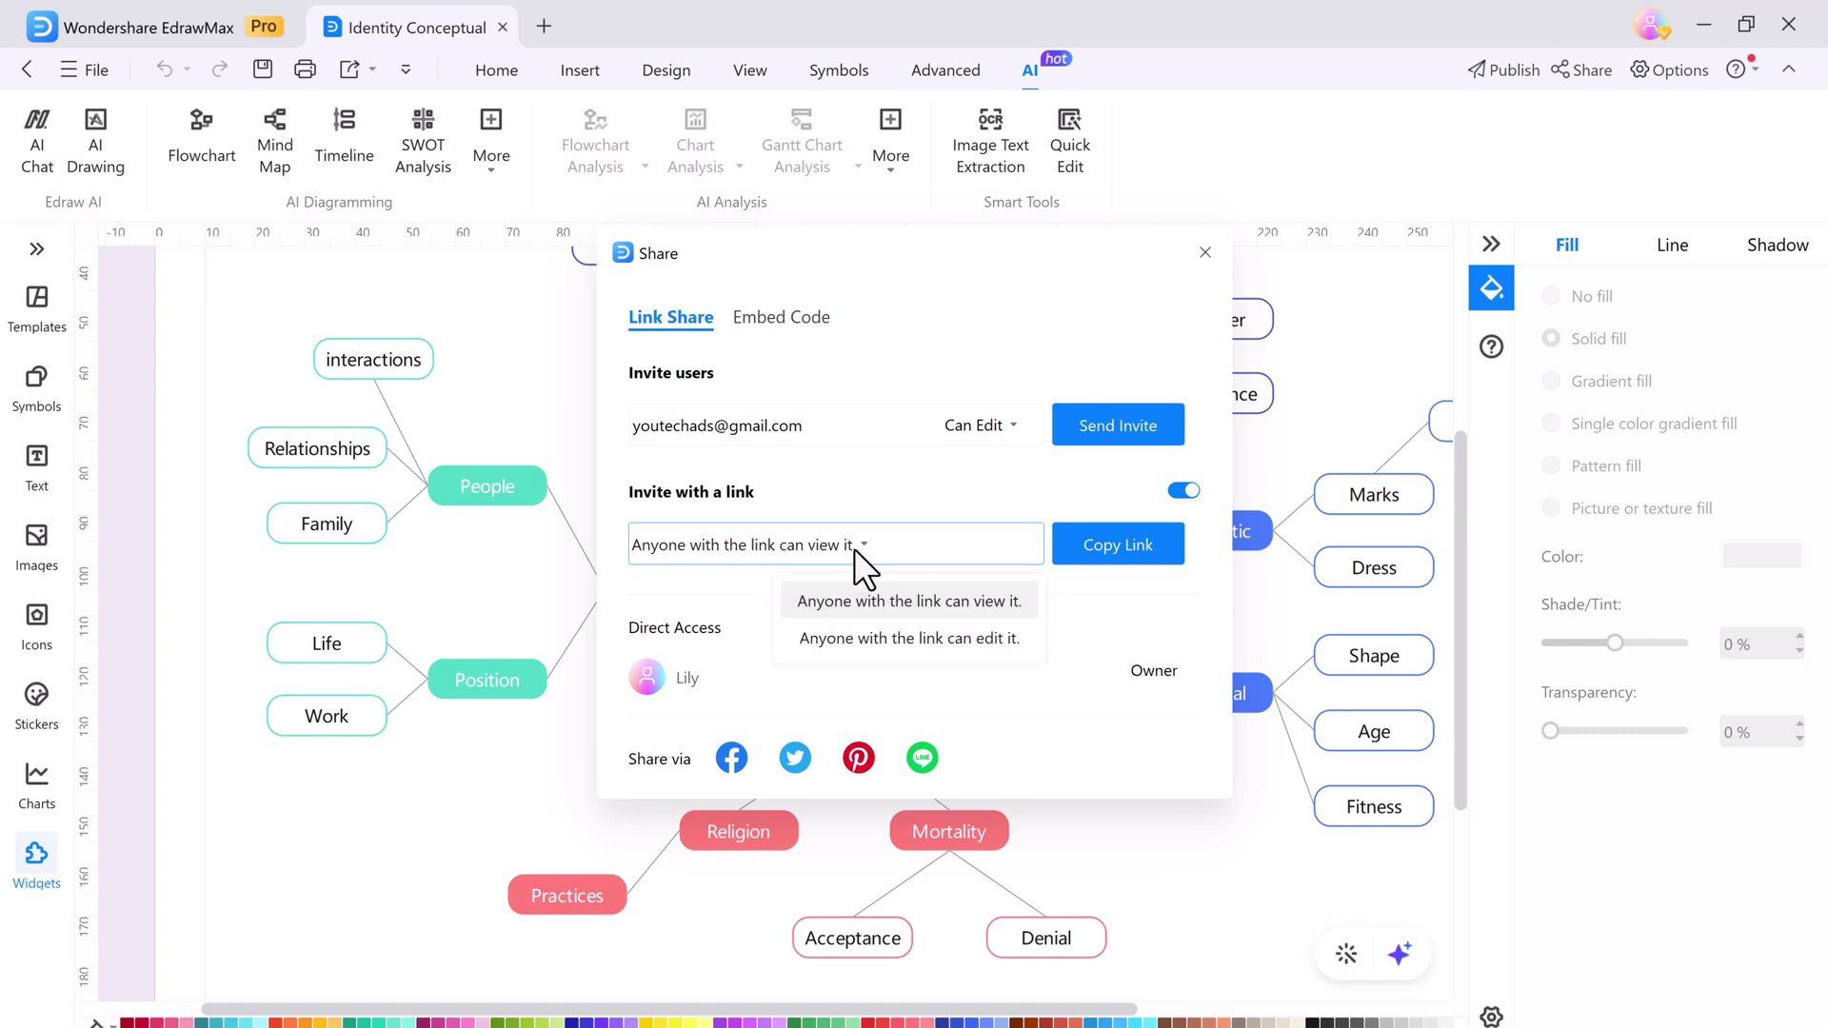
left_click(1117, 545)
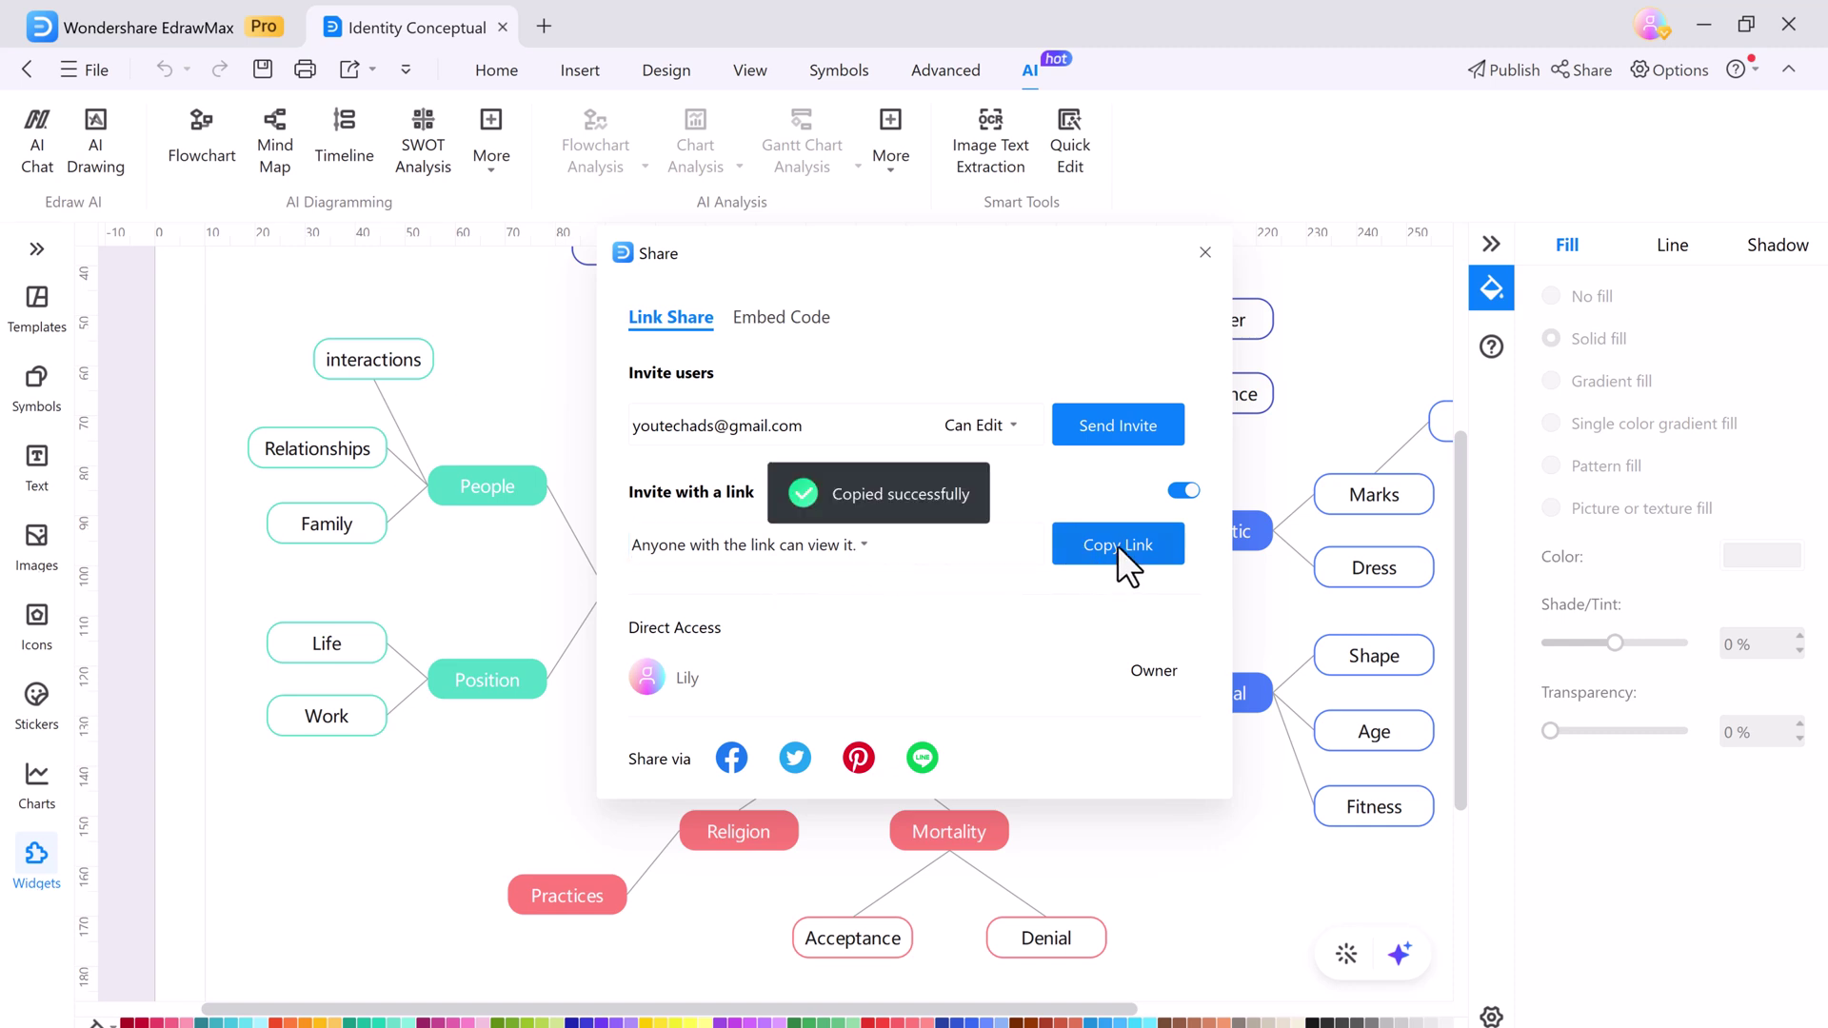
left_click(1130, 423)
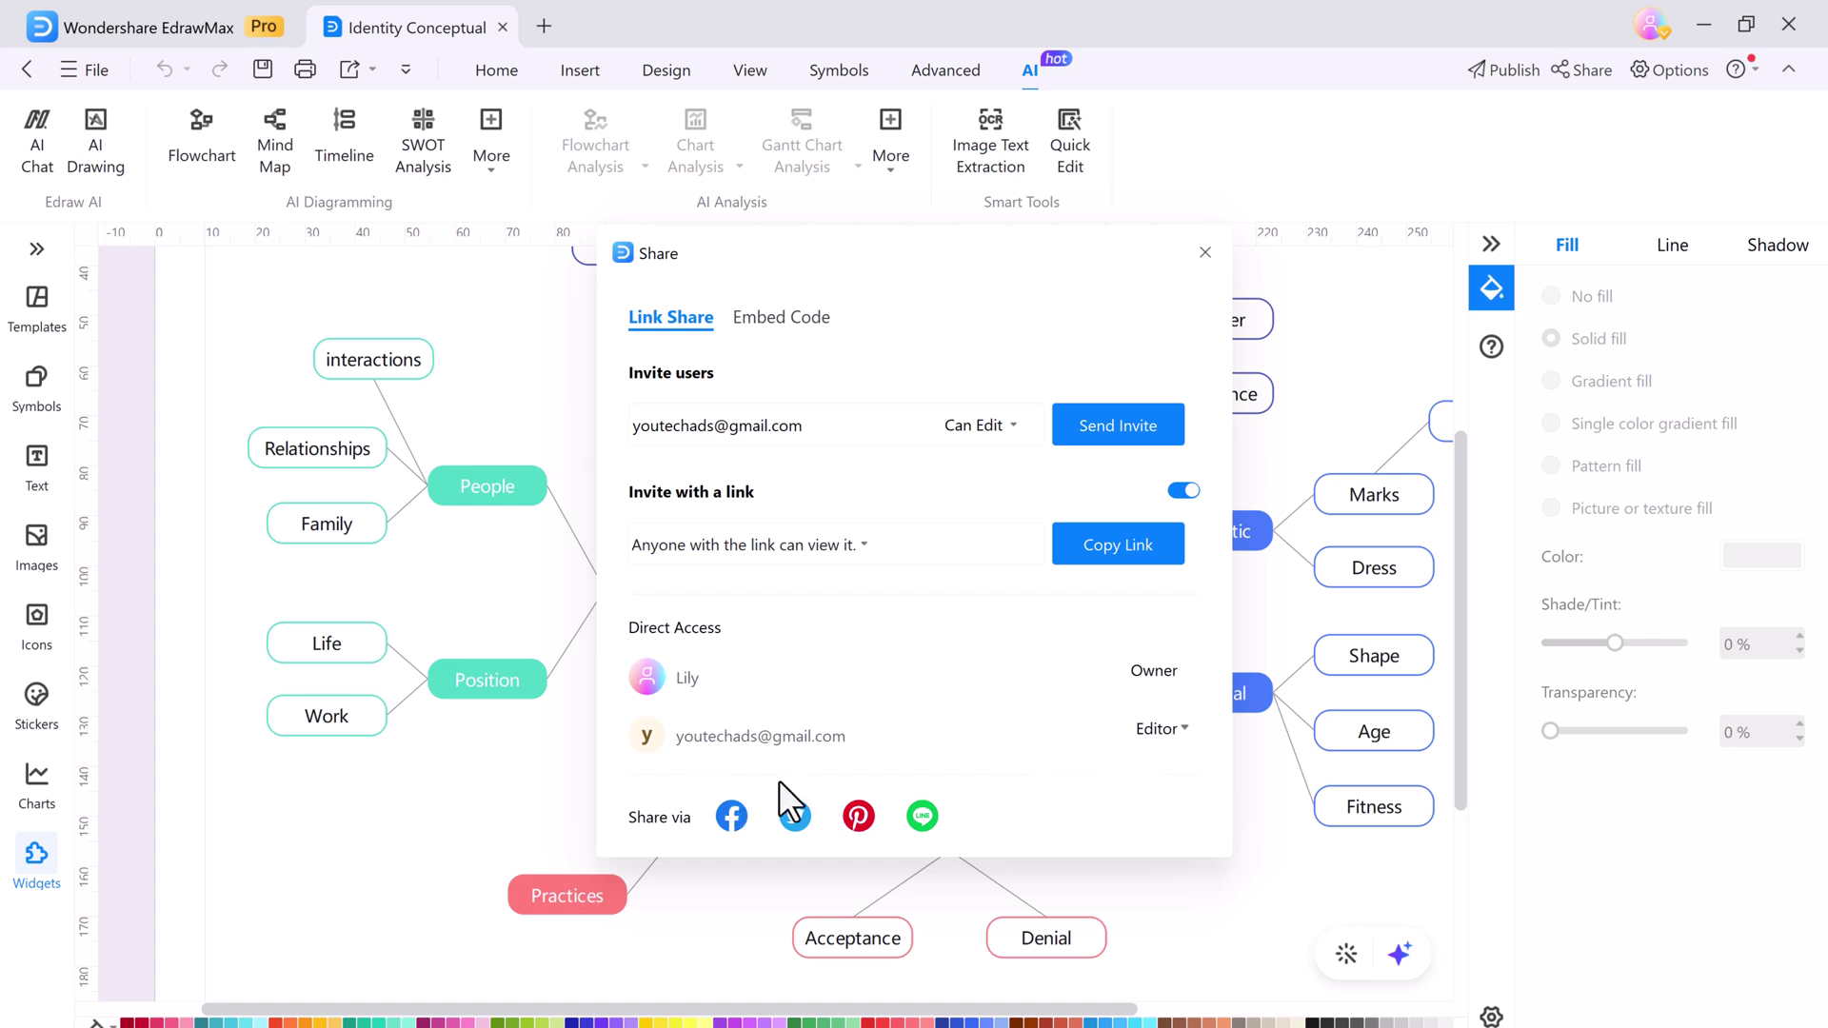
Open AI Quick Edit and review its unified colour and font settings
left_click(1209, 265)
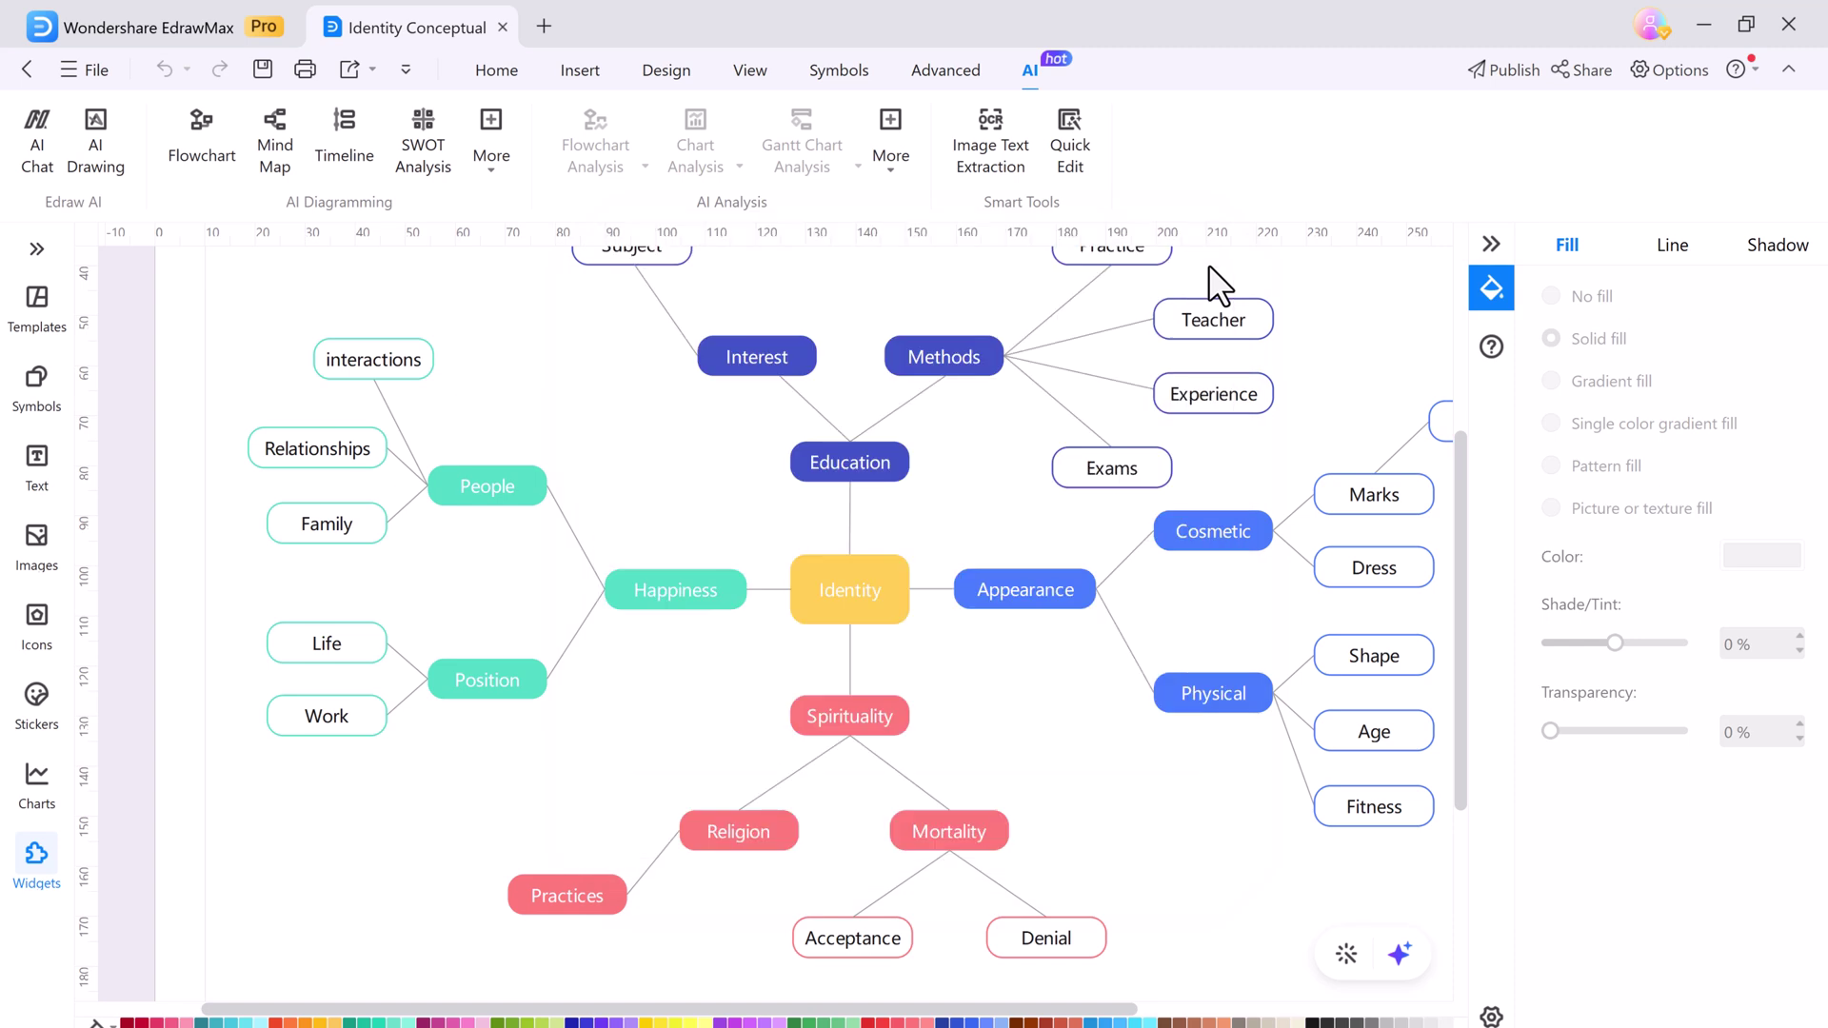
left_click(1082, 148)
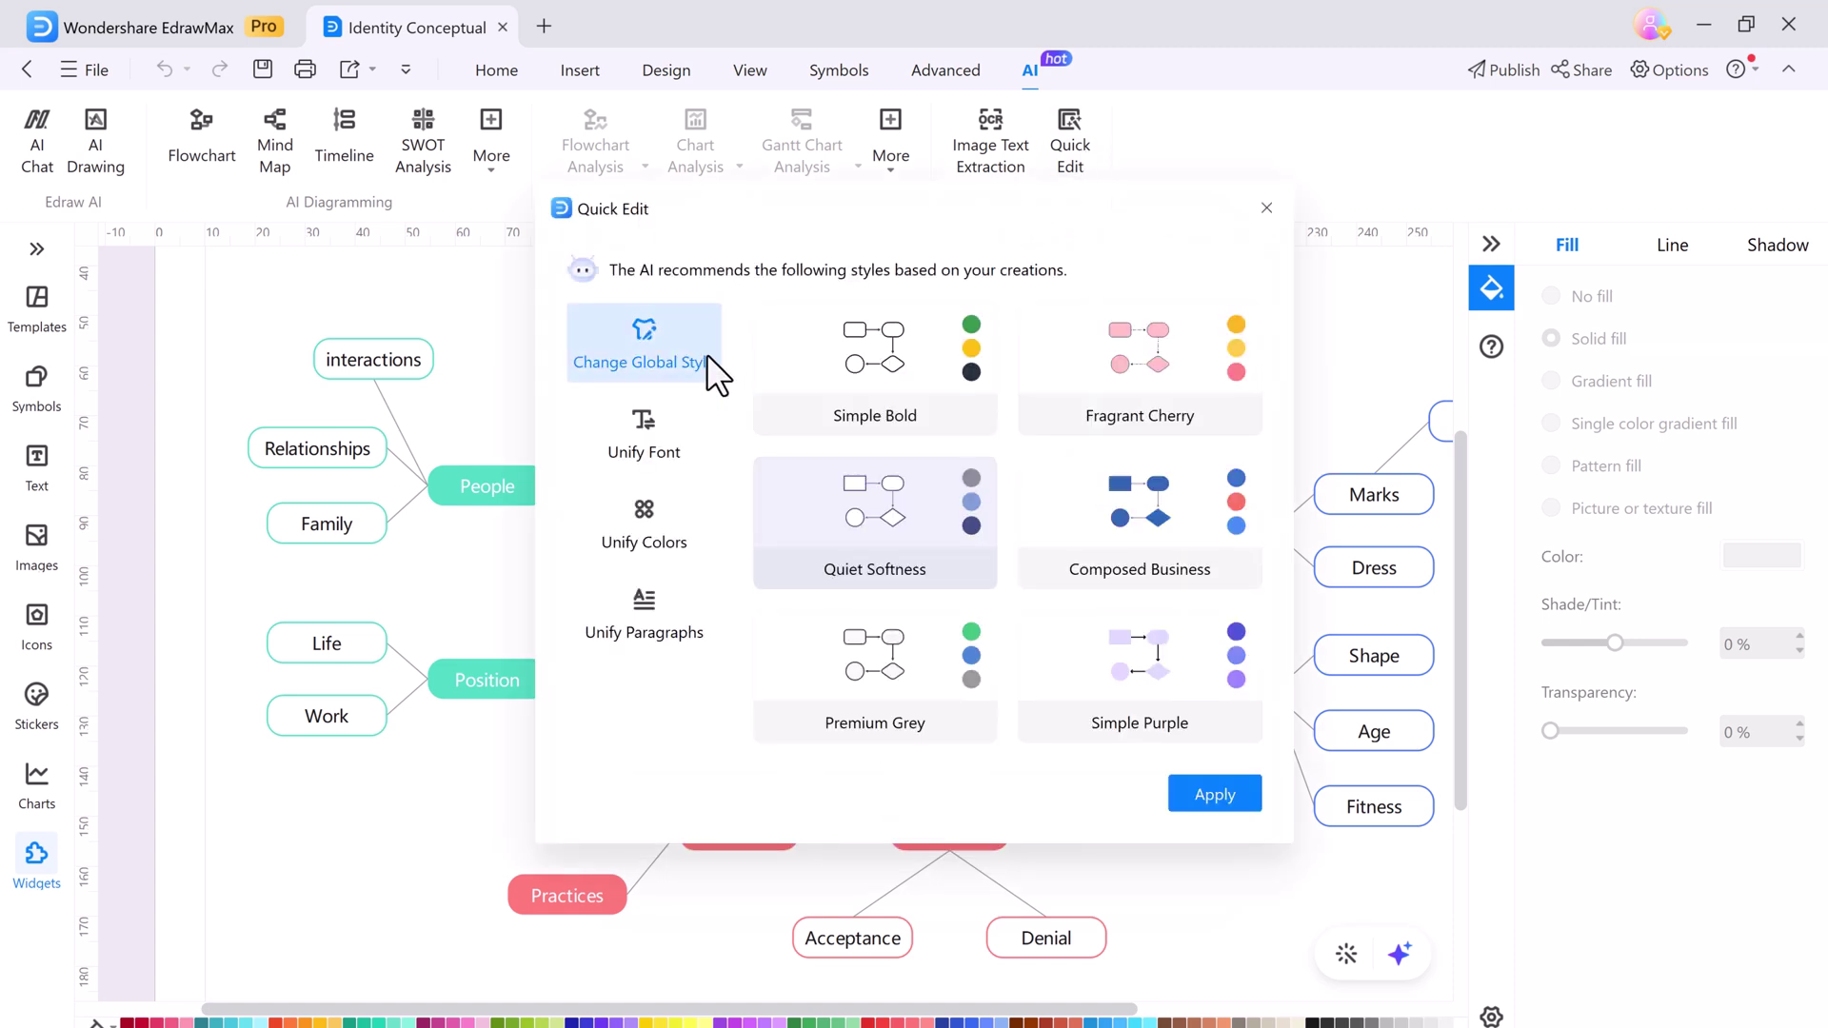
mouse_move(883, 376)
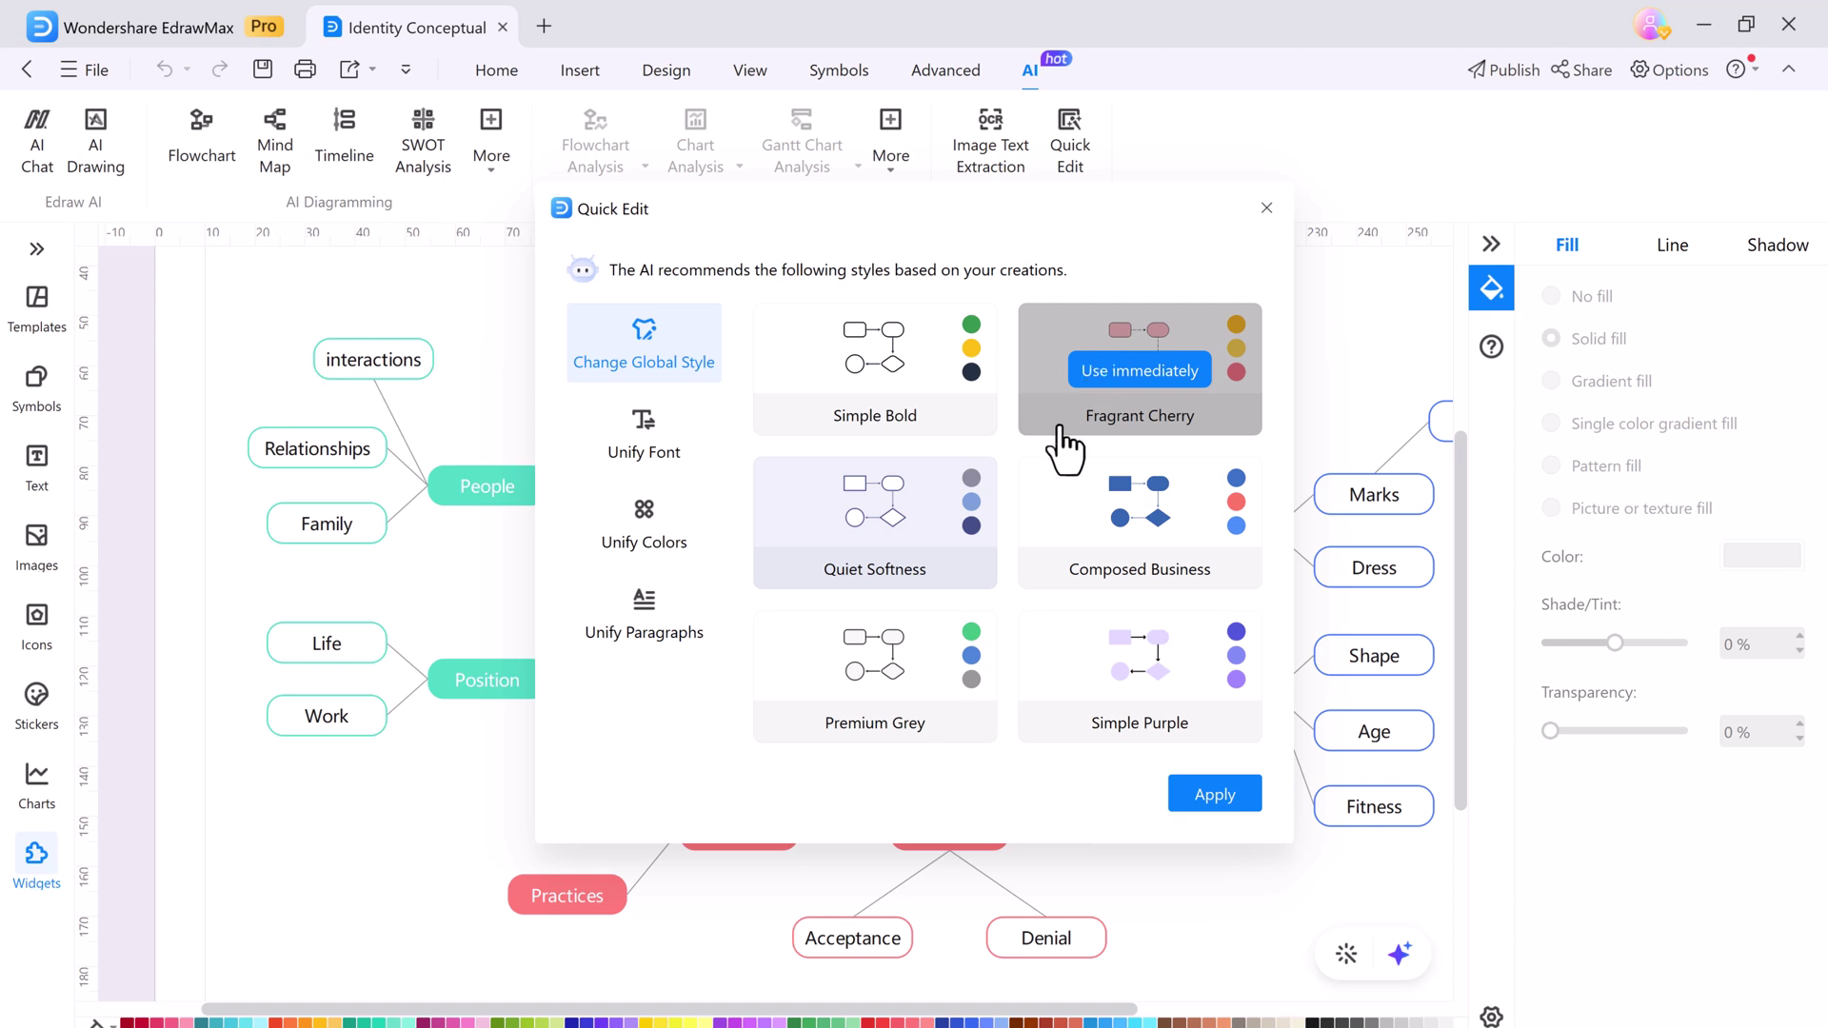
left_click(649, 510)
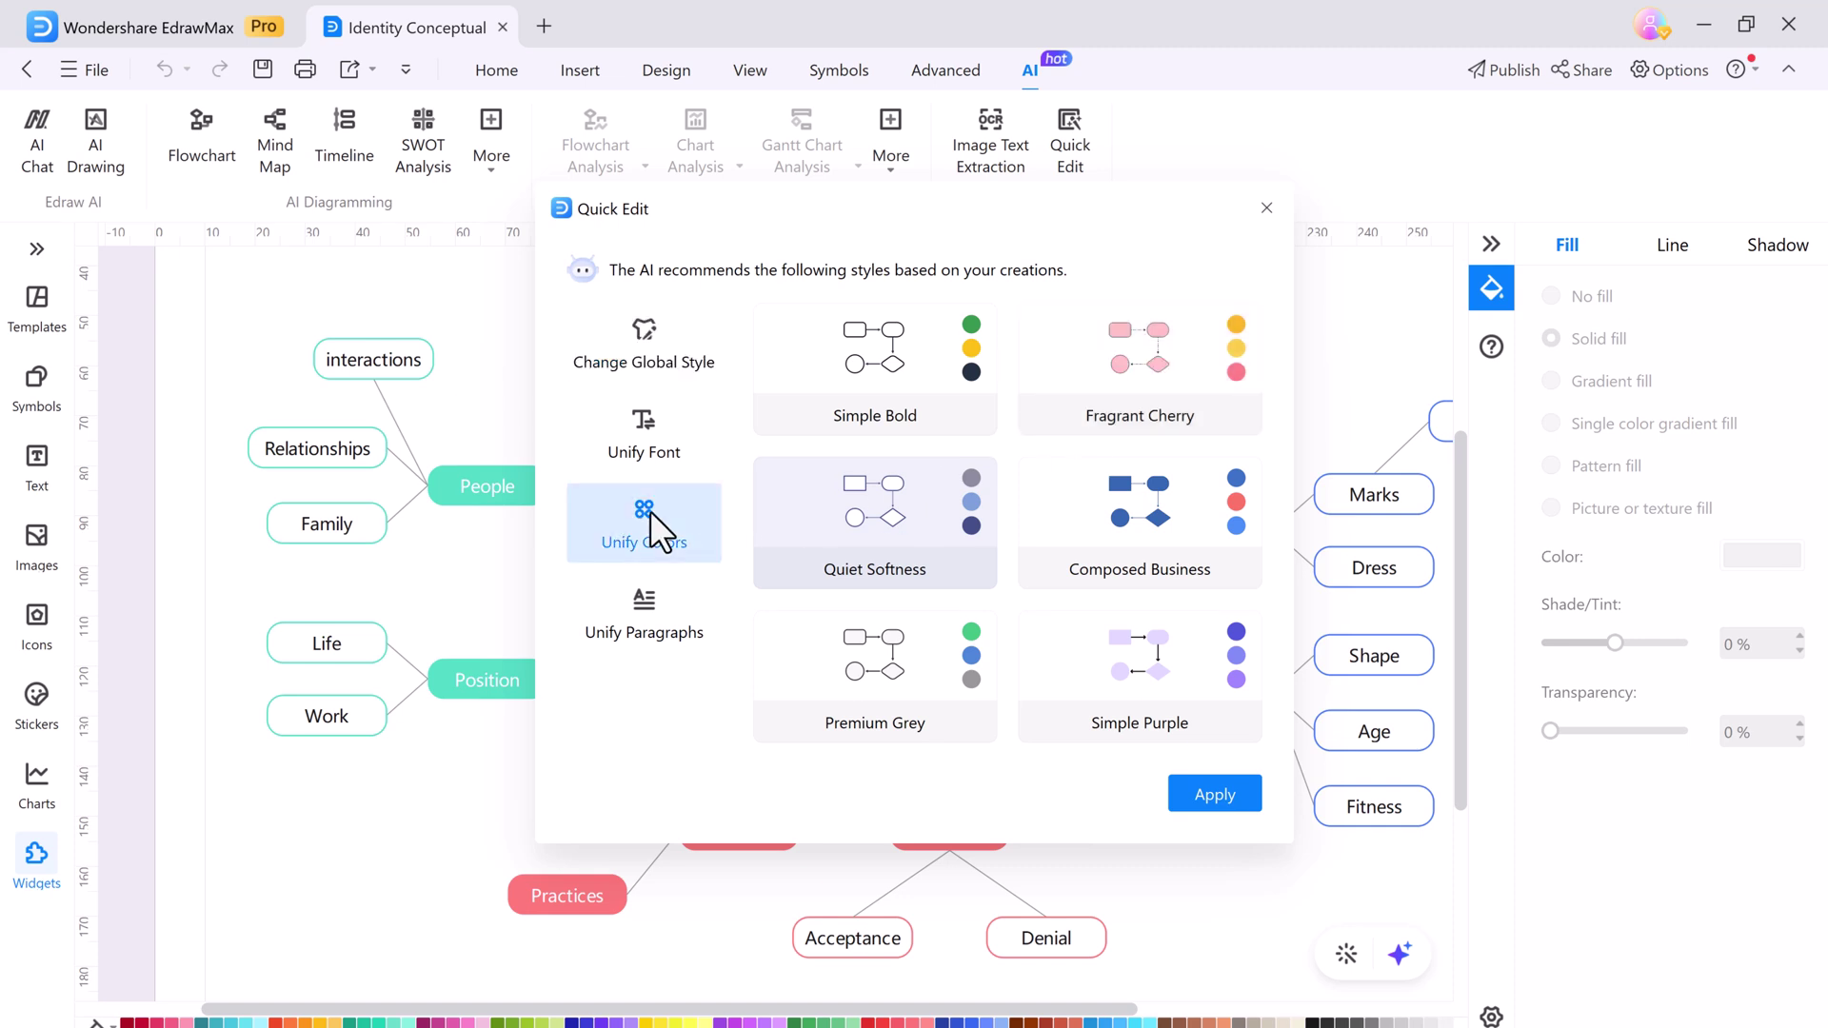
left_click(661, 430)
left_click(666, 373)
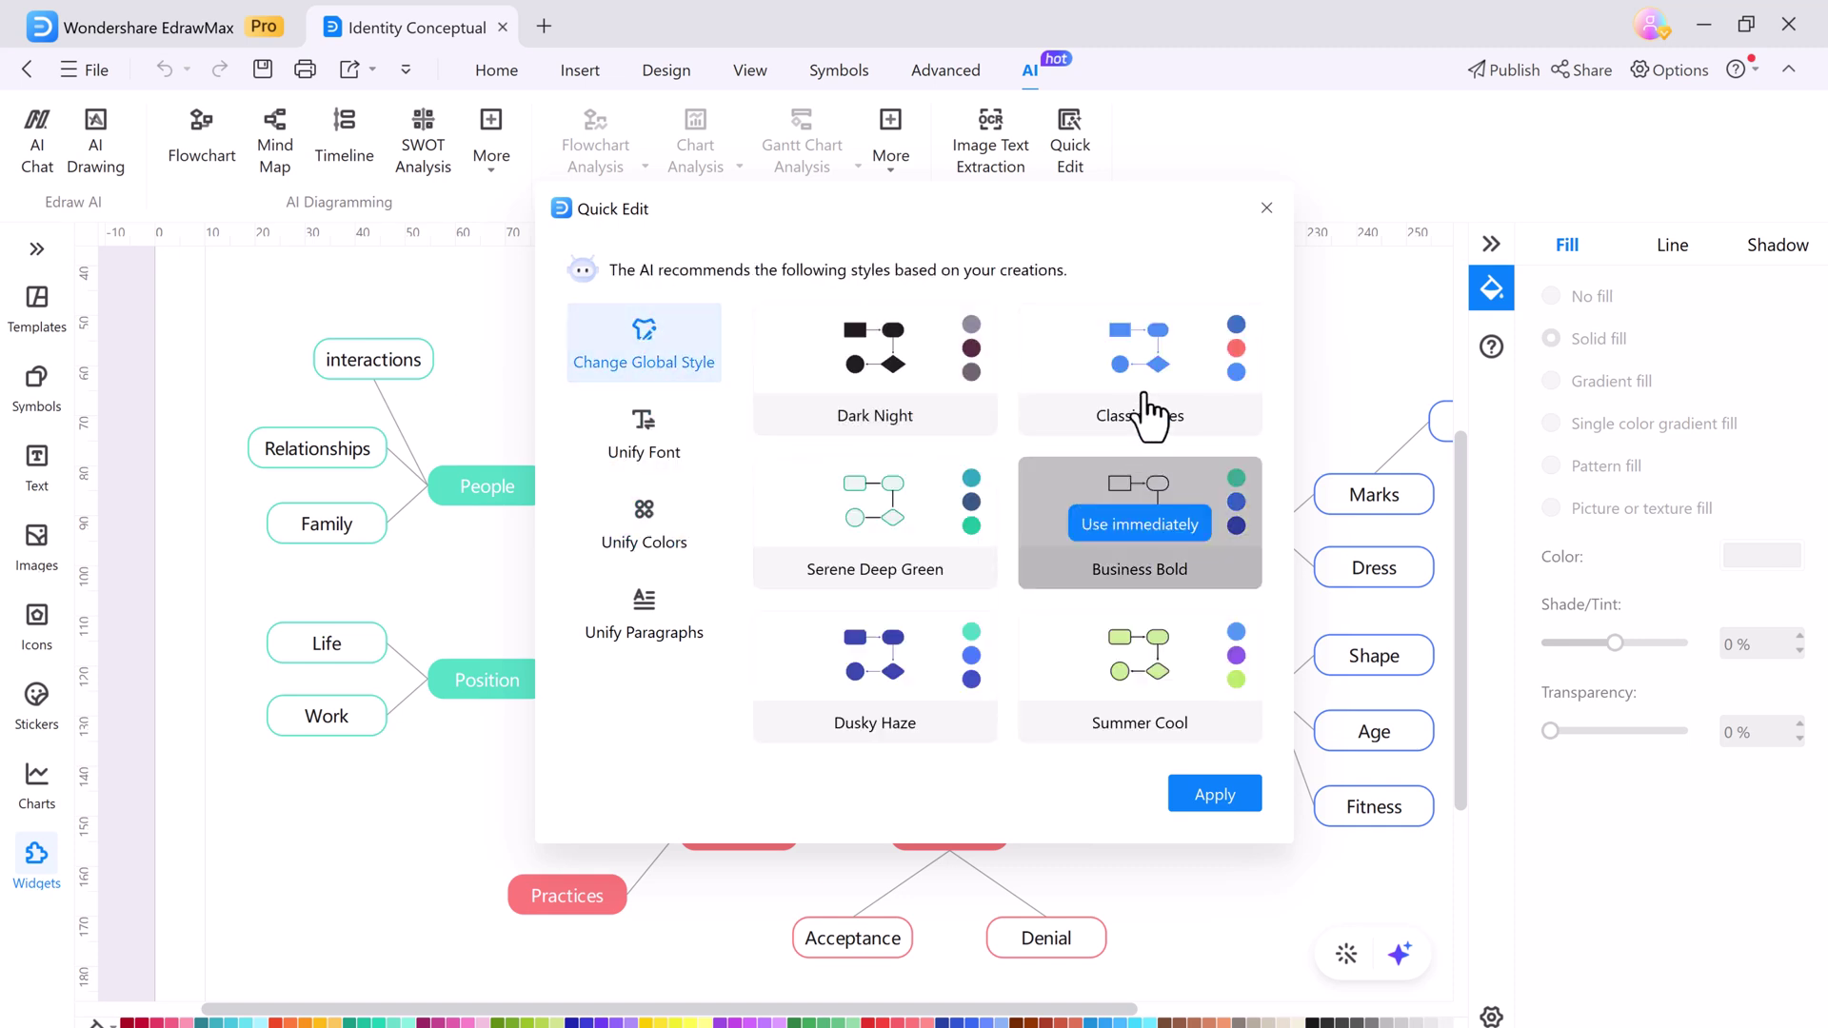
Apply the Classic Blues style, then switch the global style to Dark Tech Blue
mouse_move(1152, 400)
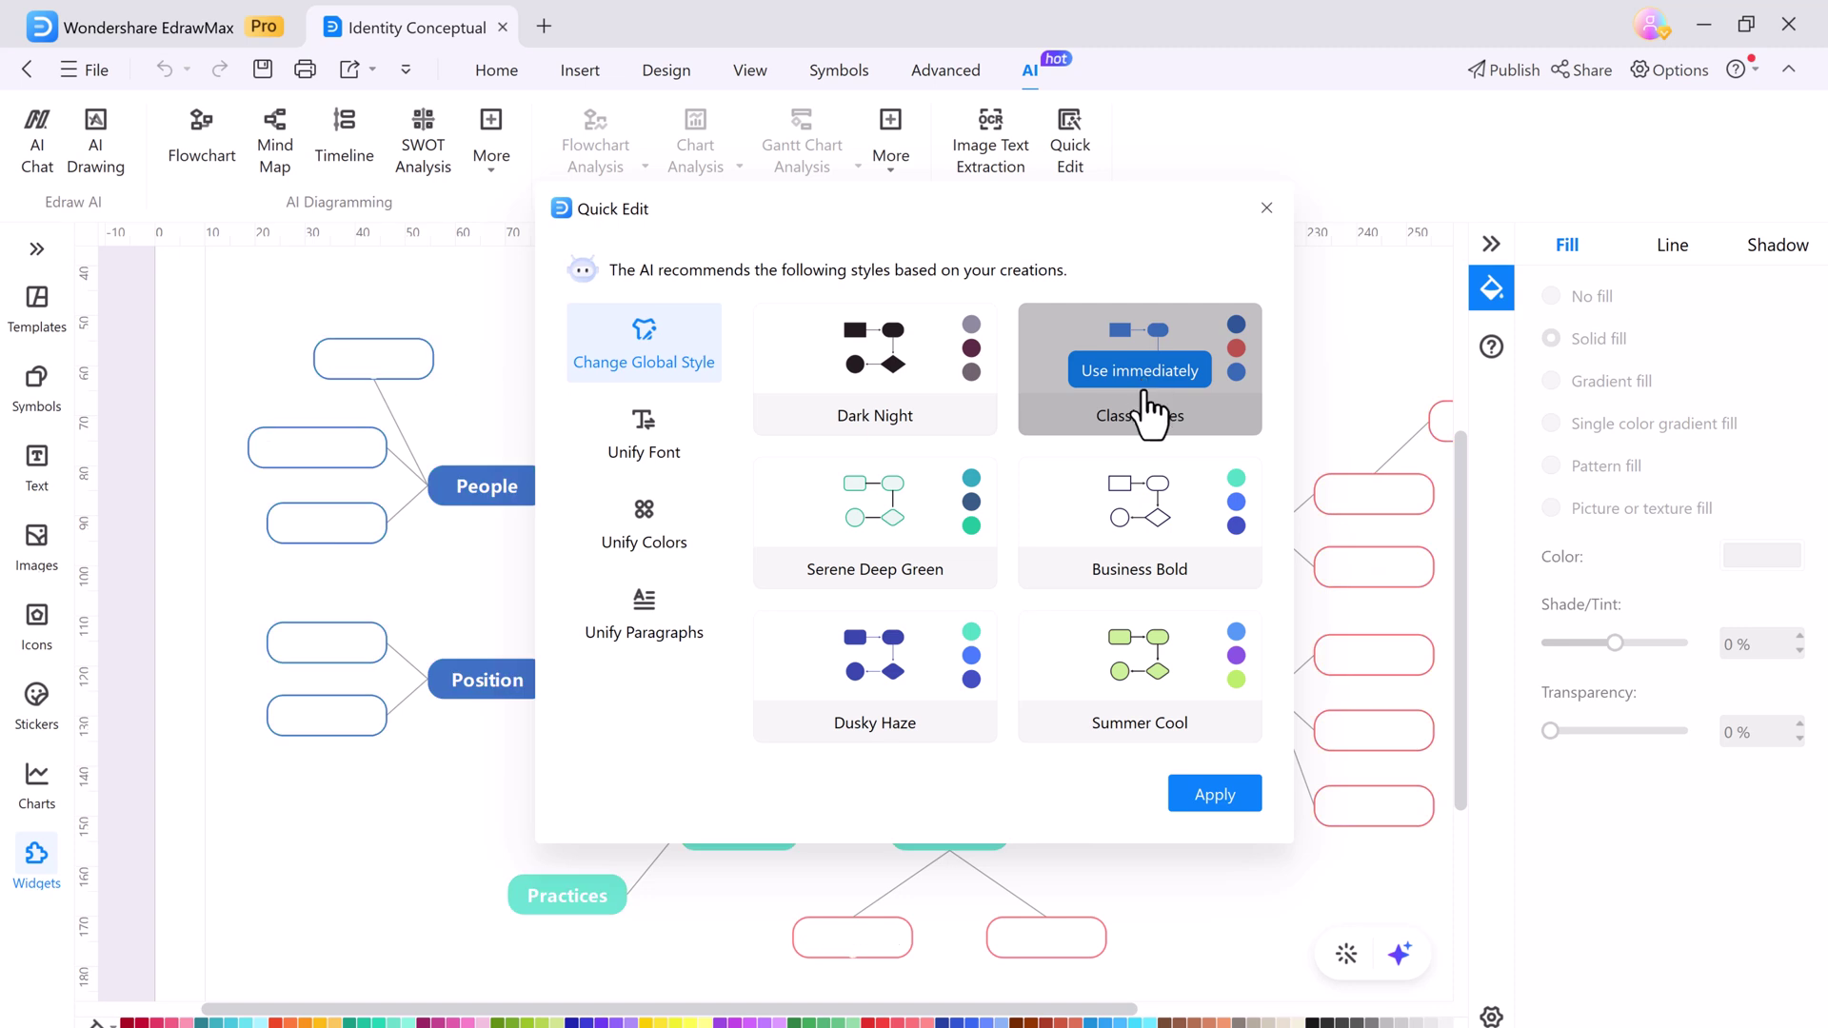
left_click(1154, 398)
left_click(1190, 786)
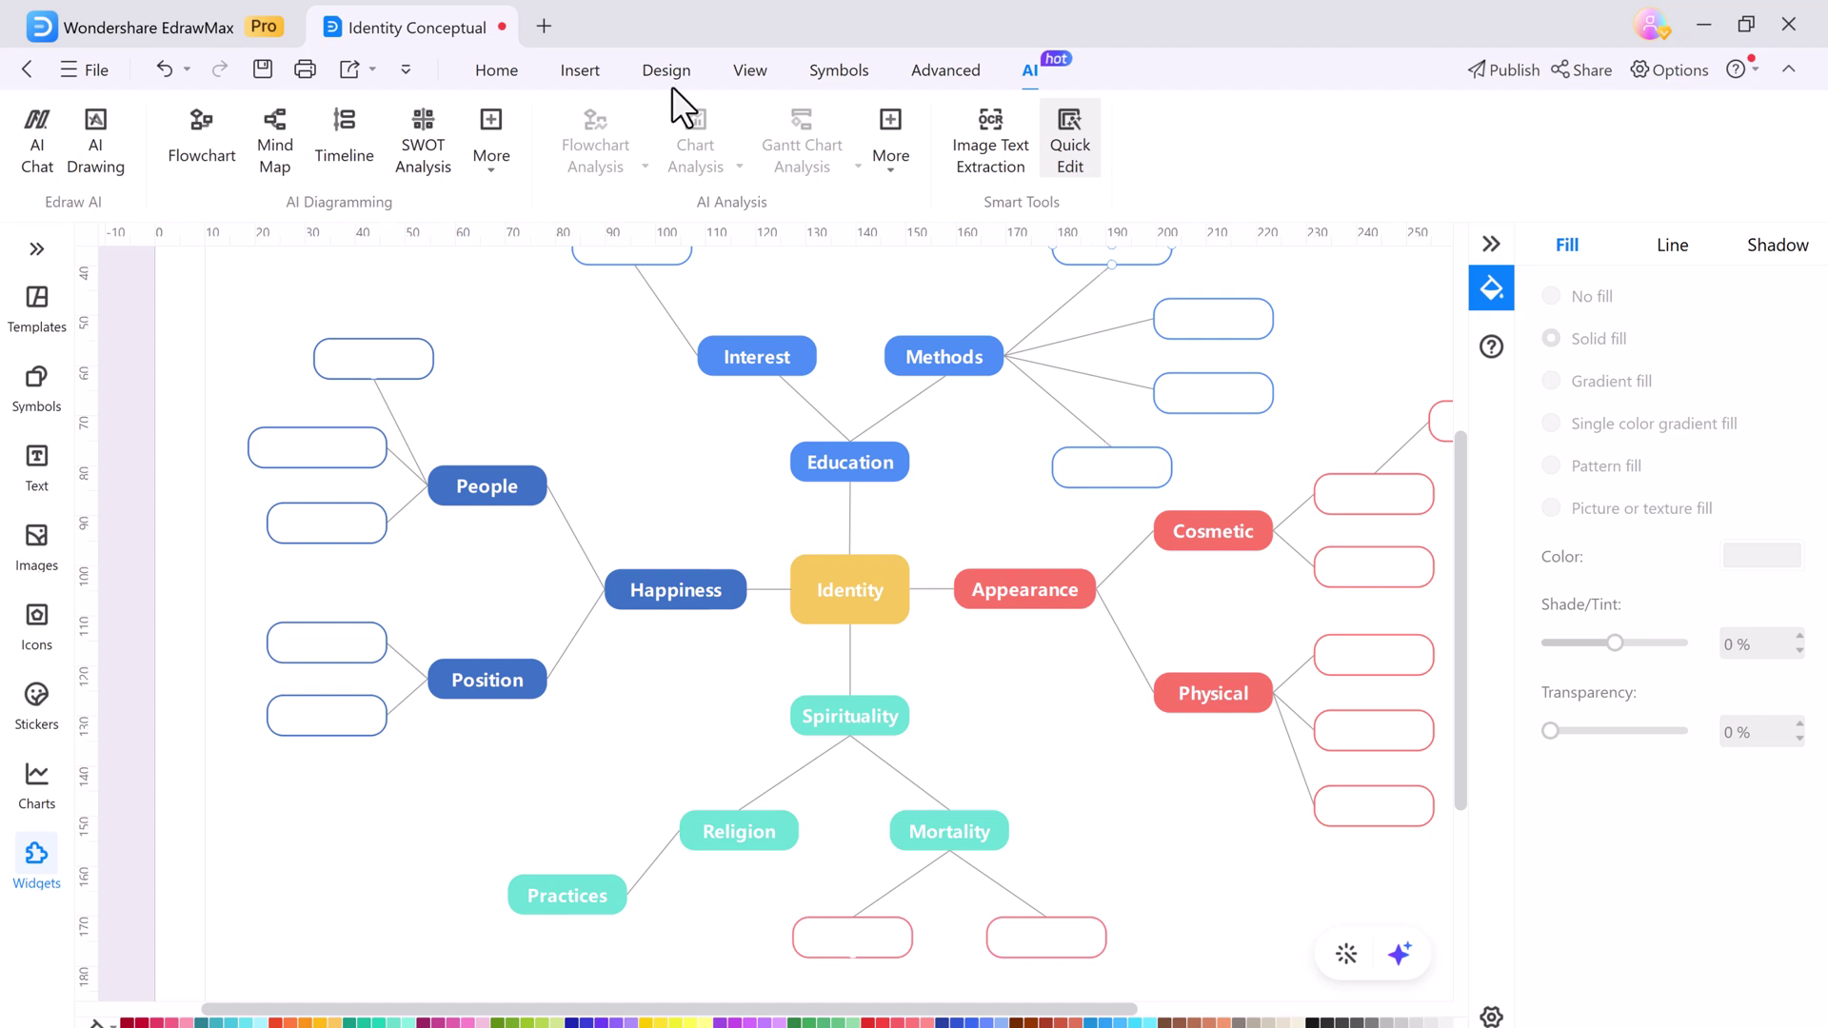
left_click(885, 526)
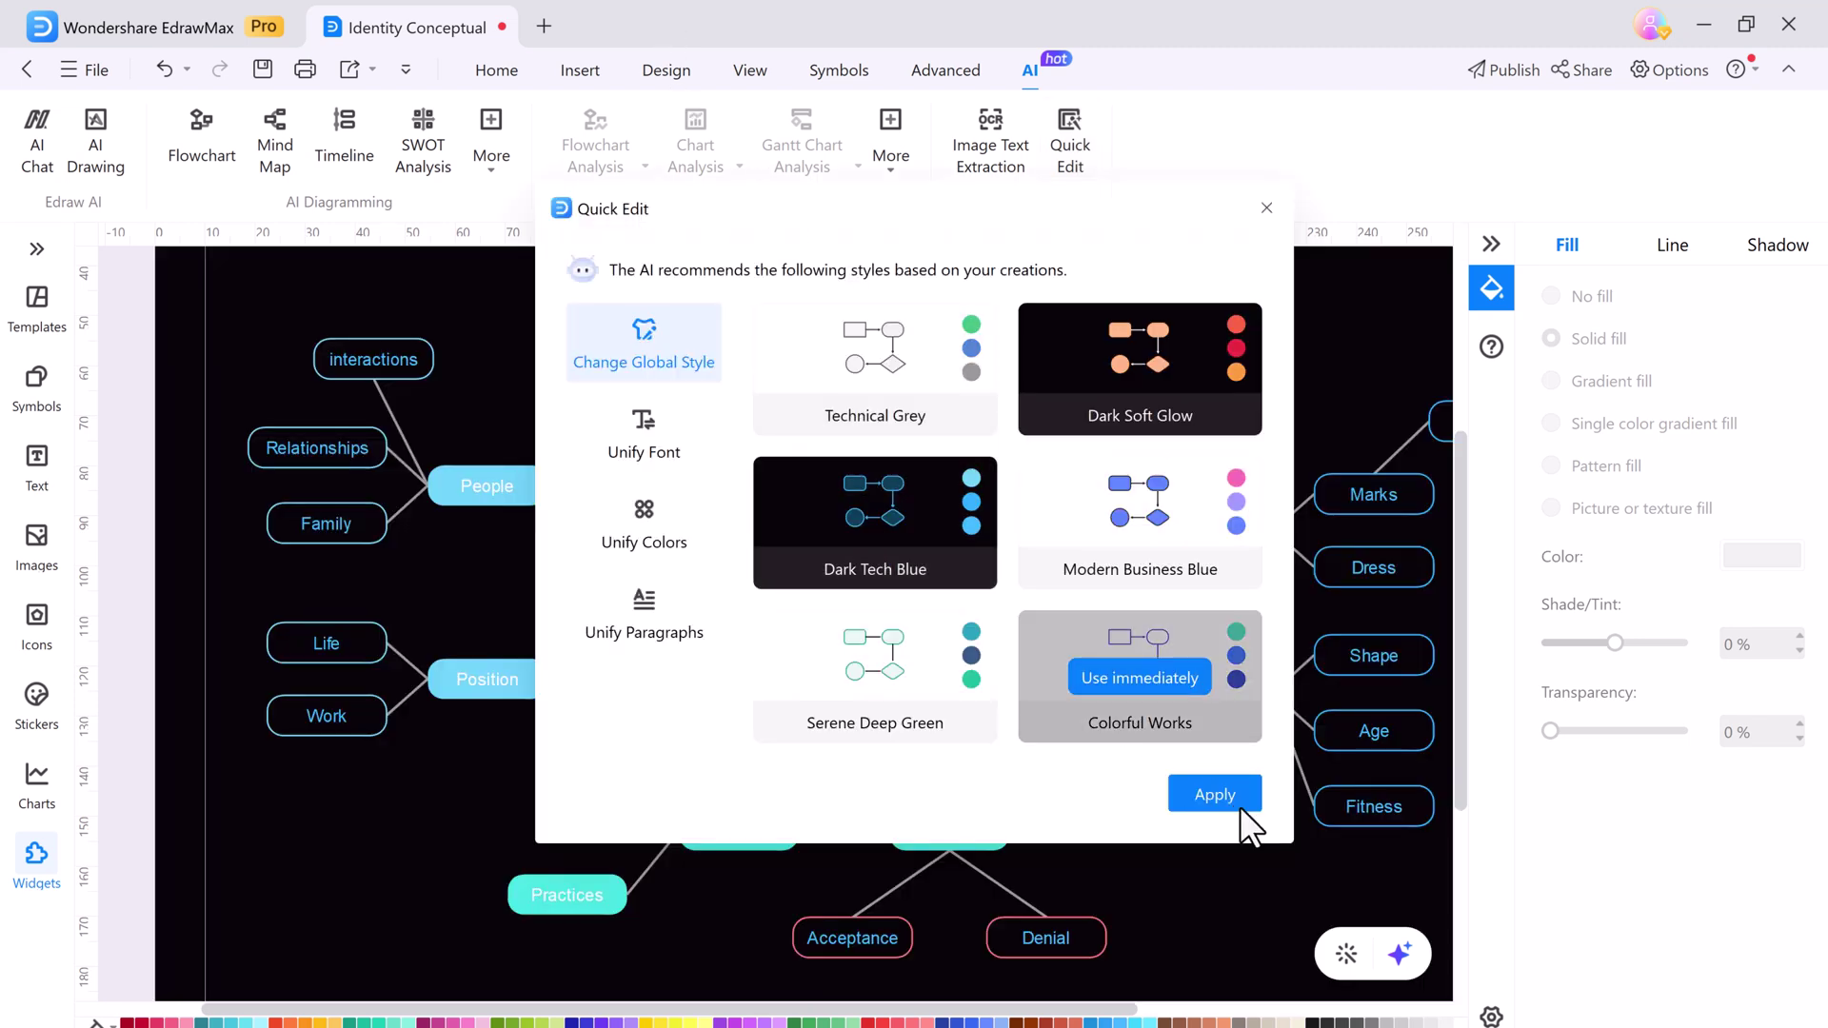